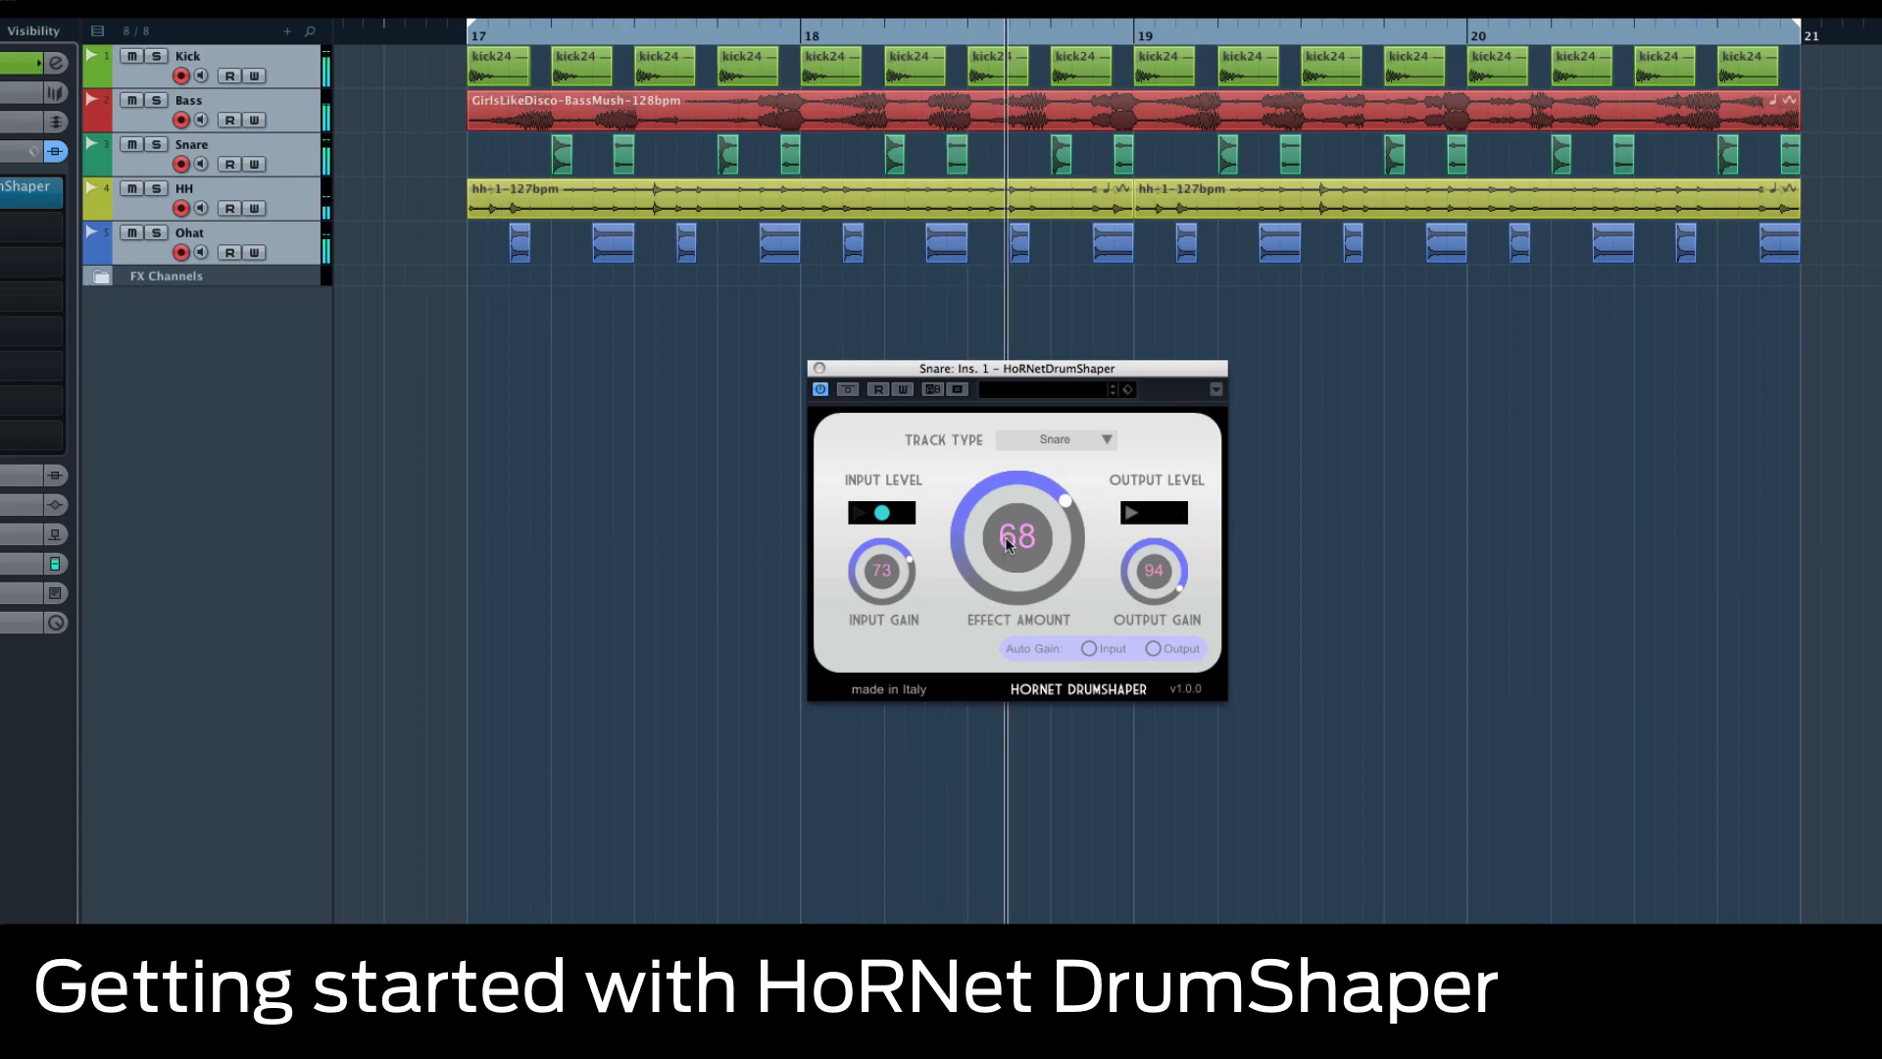
Raise the snare's DrumShaper effect amount to 87 and its input gain to 81.
mouse_move(1004, 537)
mouse_down()
mouse_move(927, 567)
mouse_move(992, 555)
mouse_up()
drag(882, 574, 880, 552)
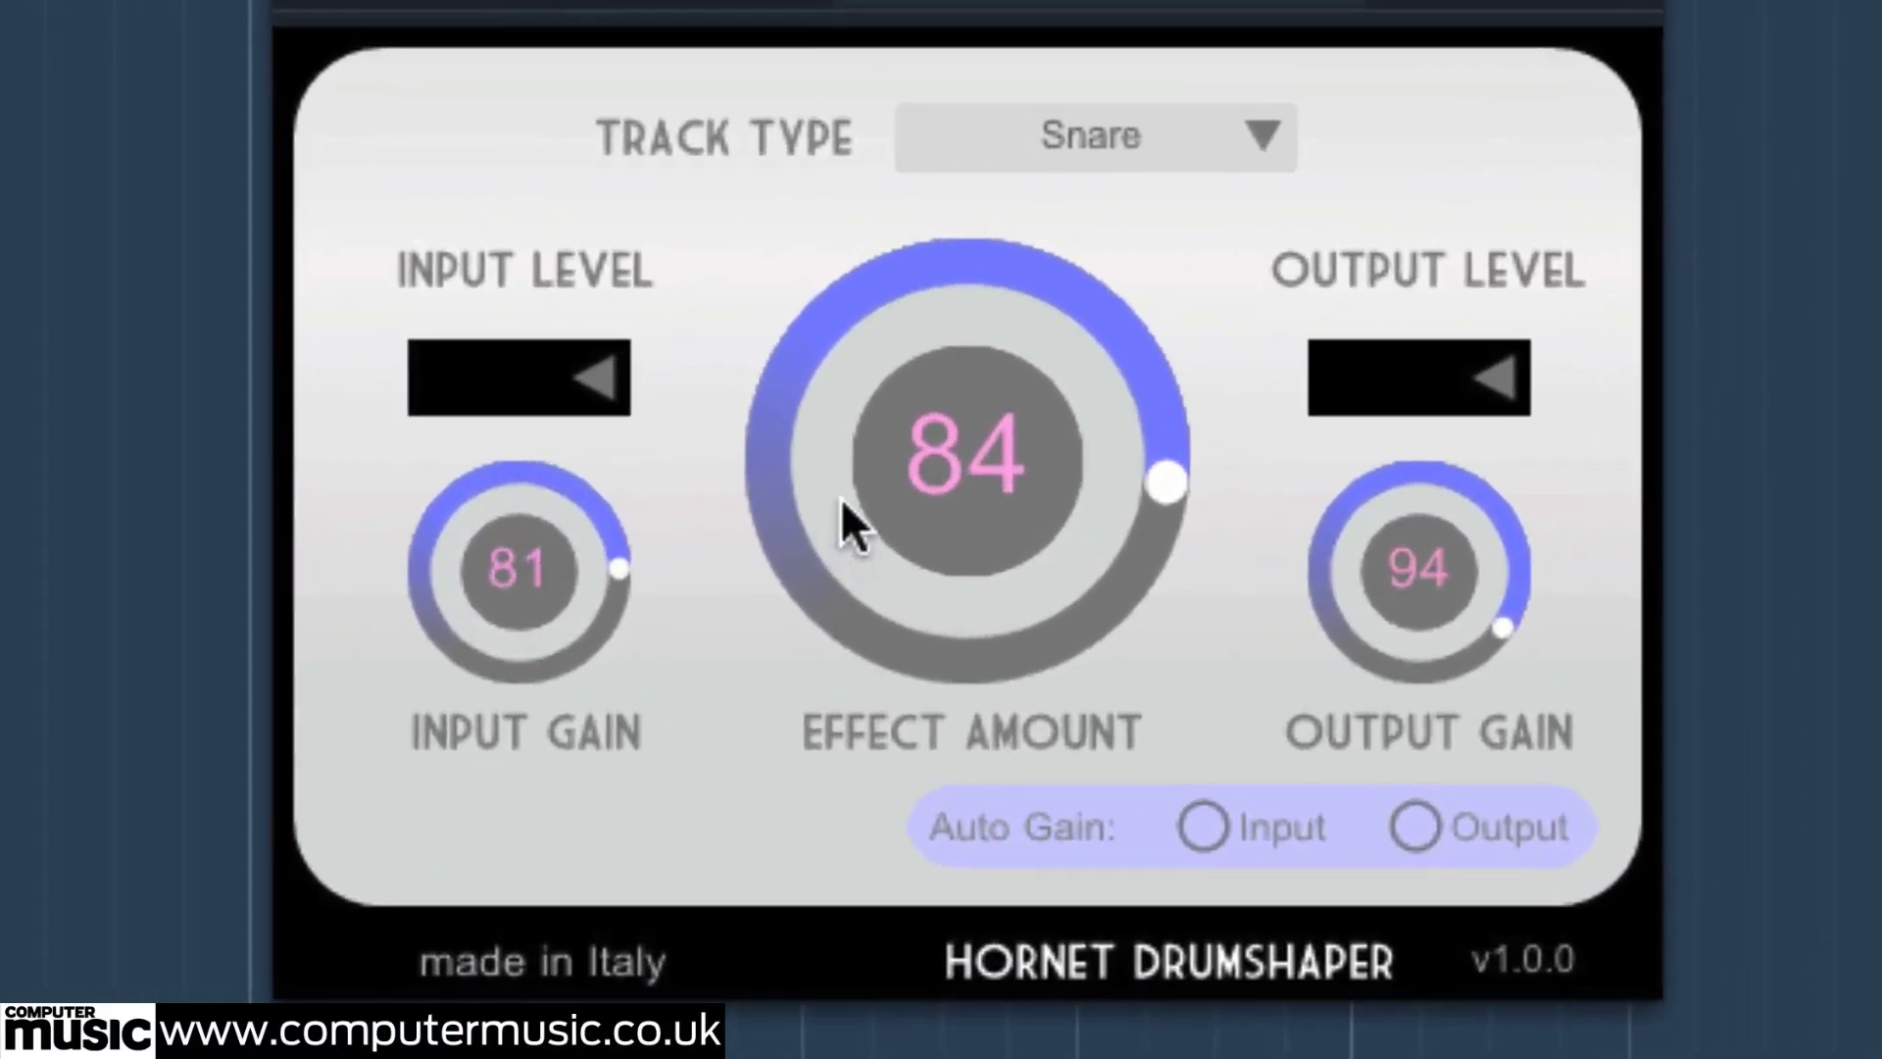
scroll(840, 500, up, 3)
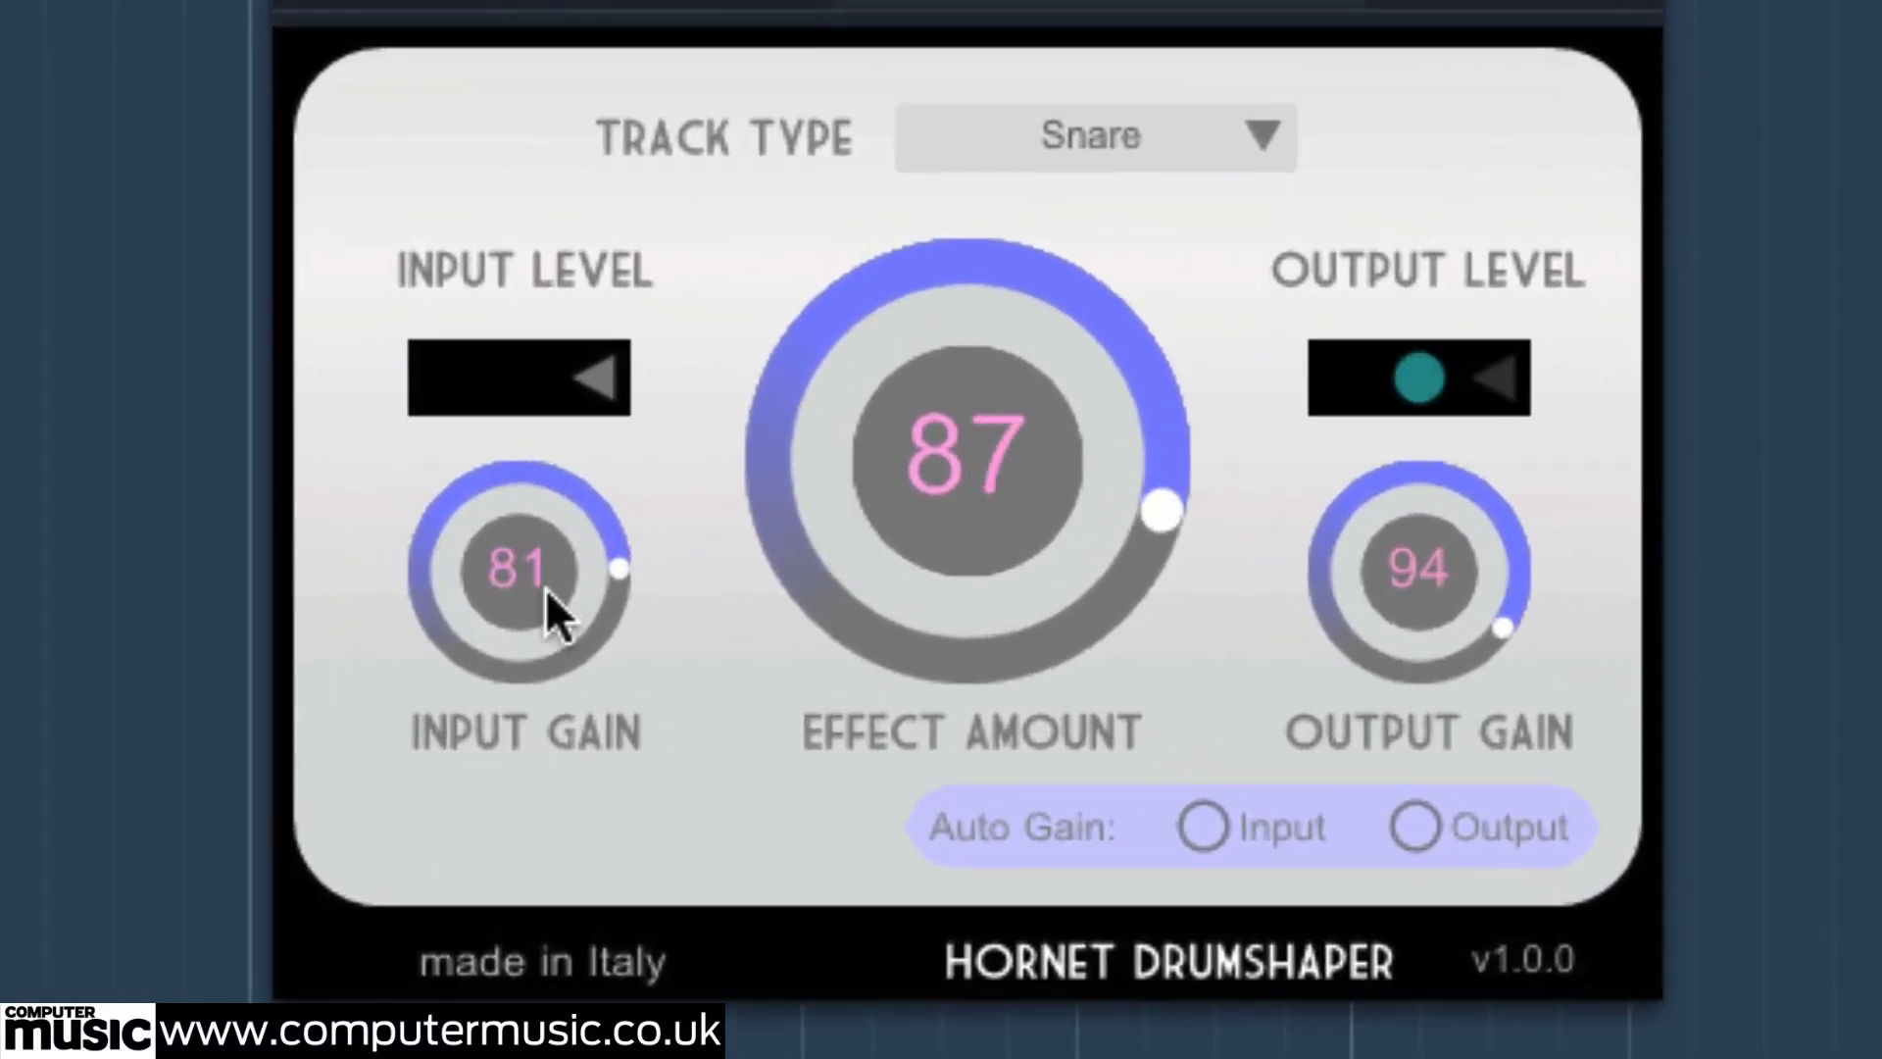
Vary the snare's input gain below and above its current setting and leave it at 79.
scroll(546, 601, down, 4)
scroll(873, 559, up, 2)
scroll(601, 567, down, 1)
scroll(902, 580, down, 4)
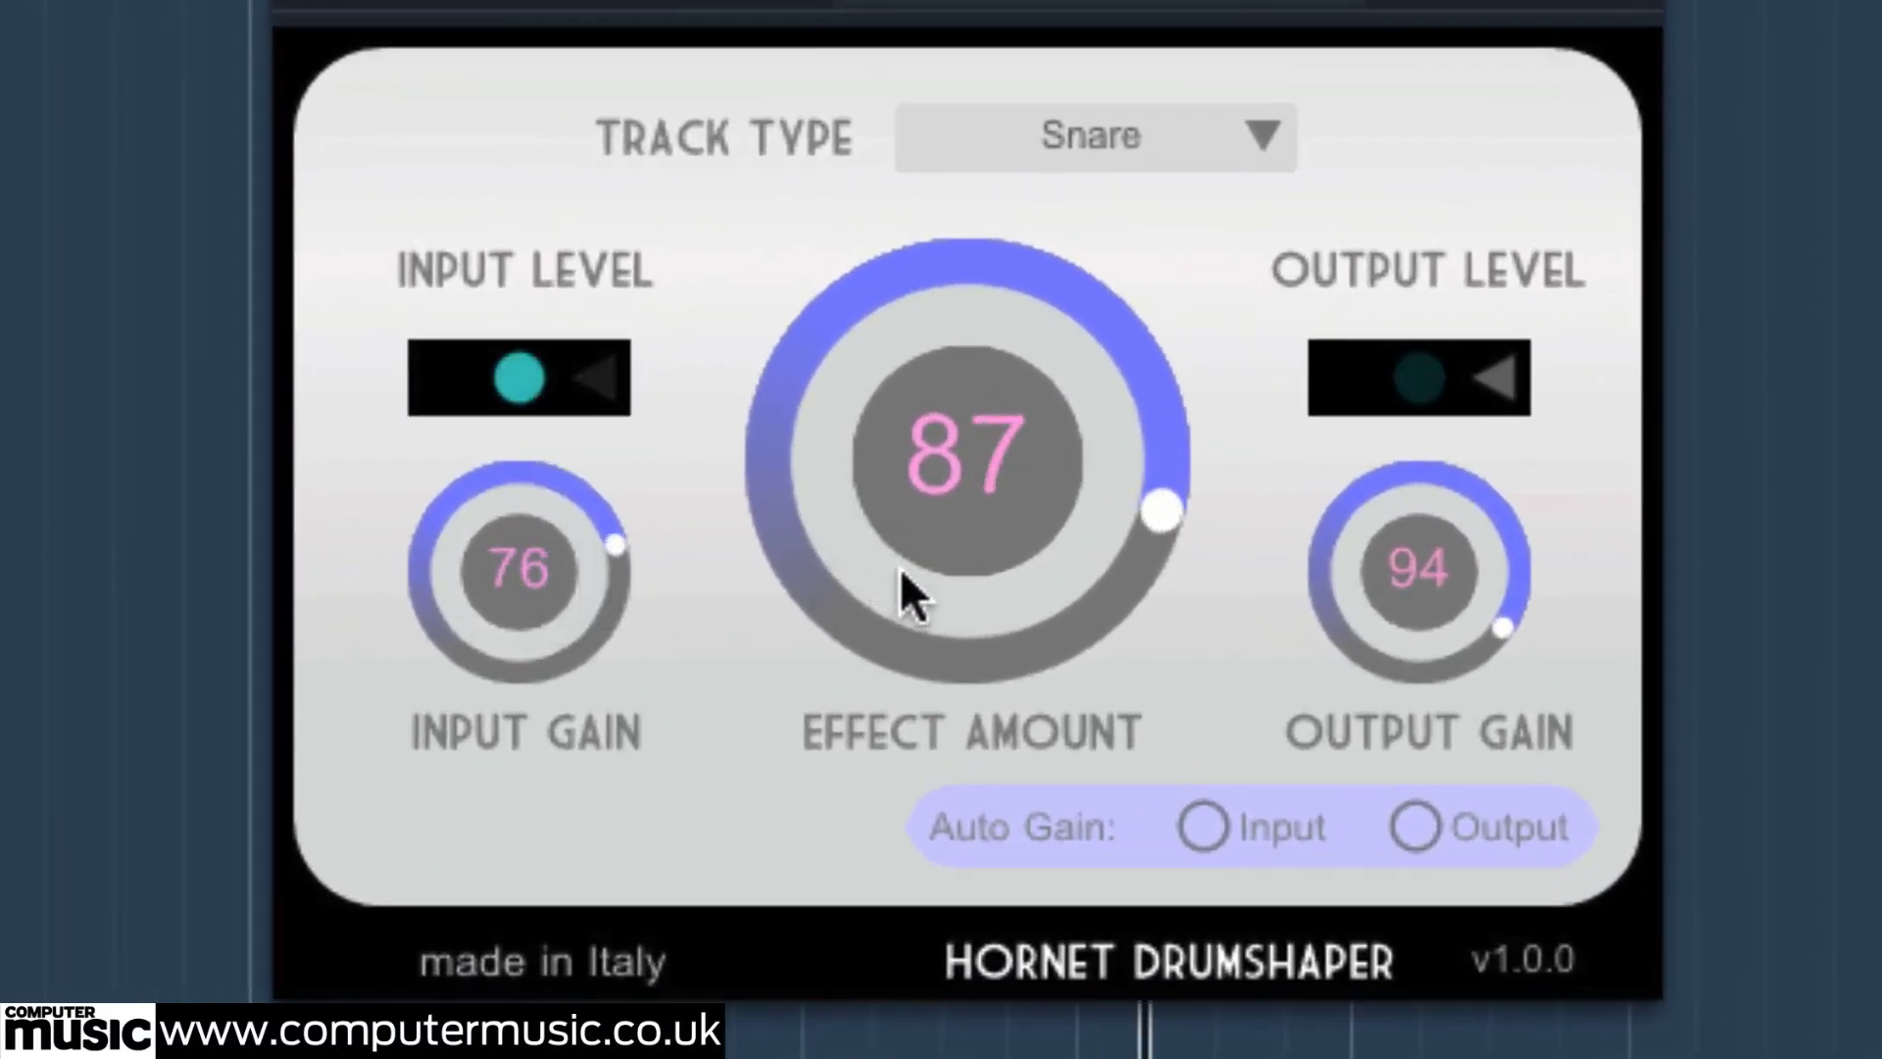
scroll(624, 557, up, 3)
scroll(912, 534, up, 2)
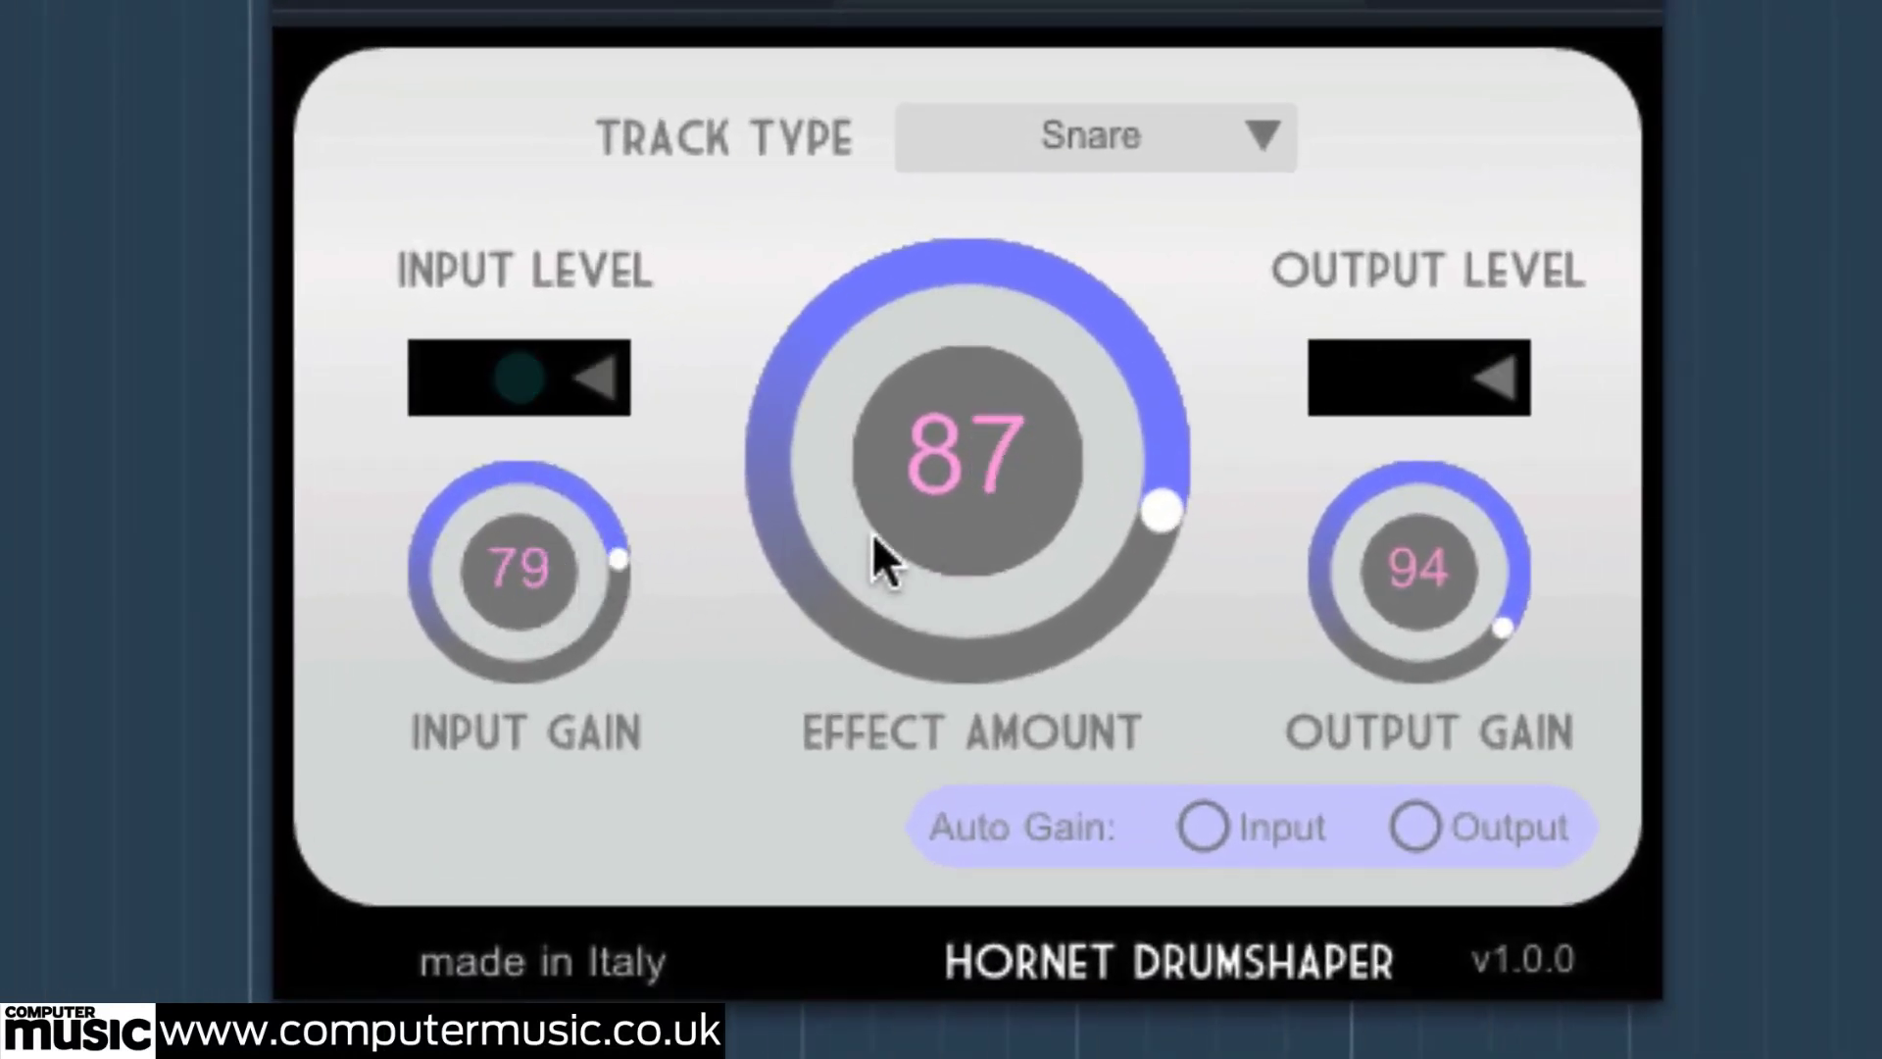
Lower the snare's output gain to 91.
scroll(961, 513, down, 1)
scroll(1441, 598, down, 3)
scroll(973, 555, up, 1)
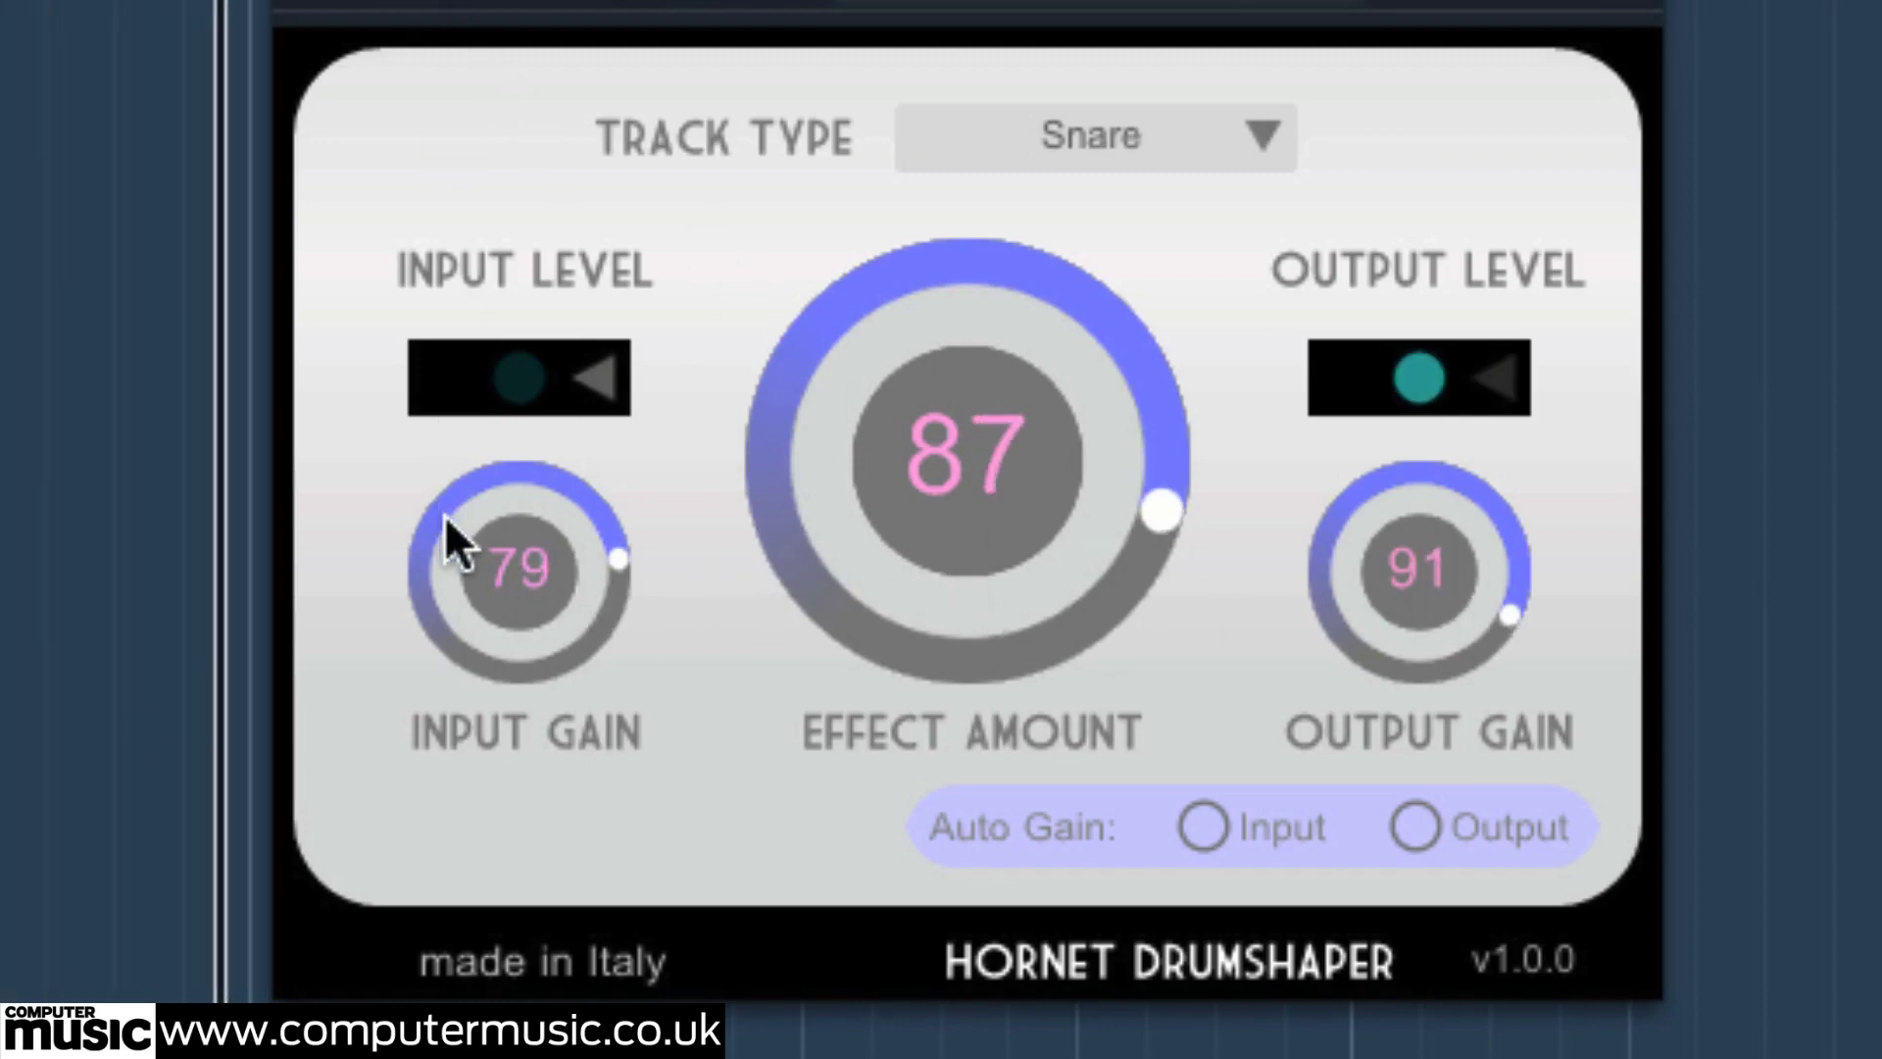
Try a stronger input drive with less shaping, setting the input gain to 86 and the effect amount to 67.
scroll(455, 481, up, 3)
drag(455, 481, 467, 397)
drag(859, 374, 814, 442)
drag(609, 618, 505, 659)
drag(890, 466, 756, 706)
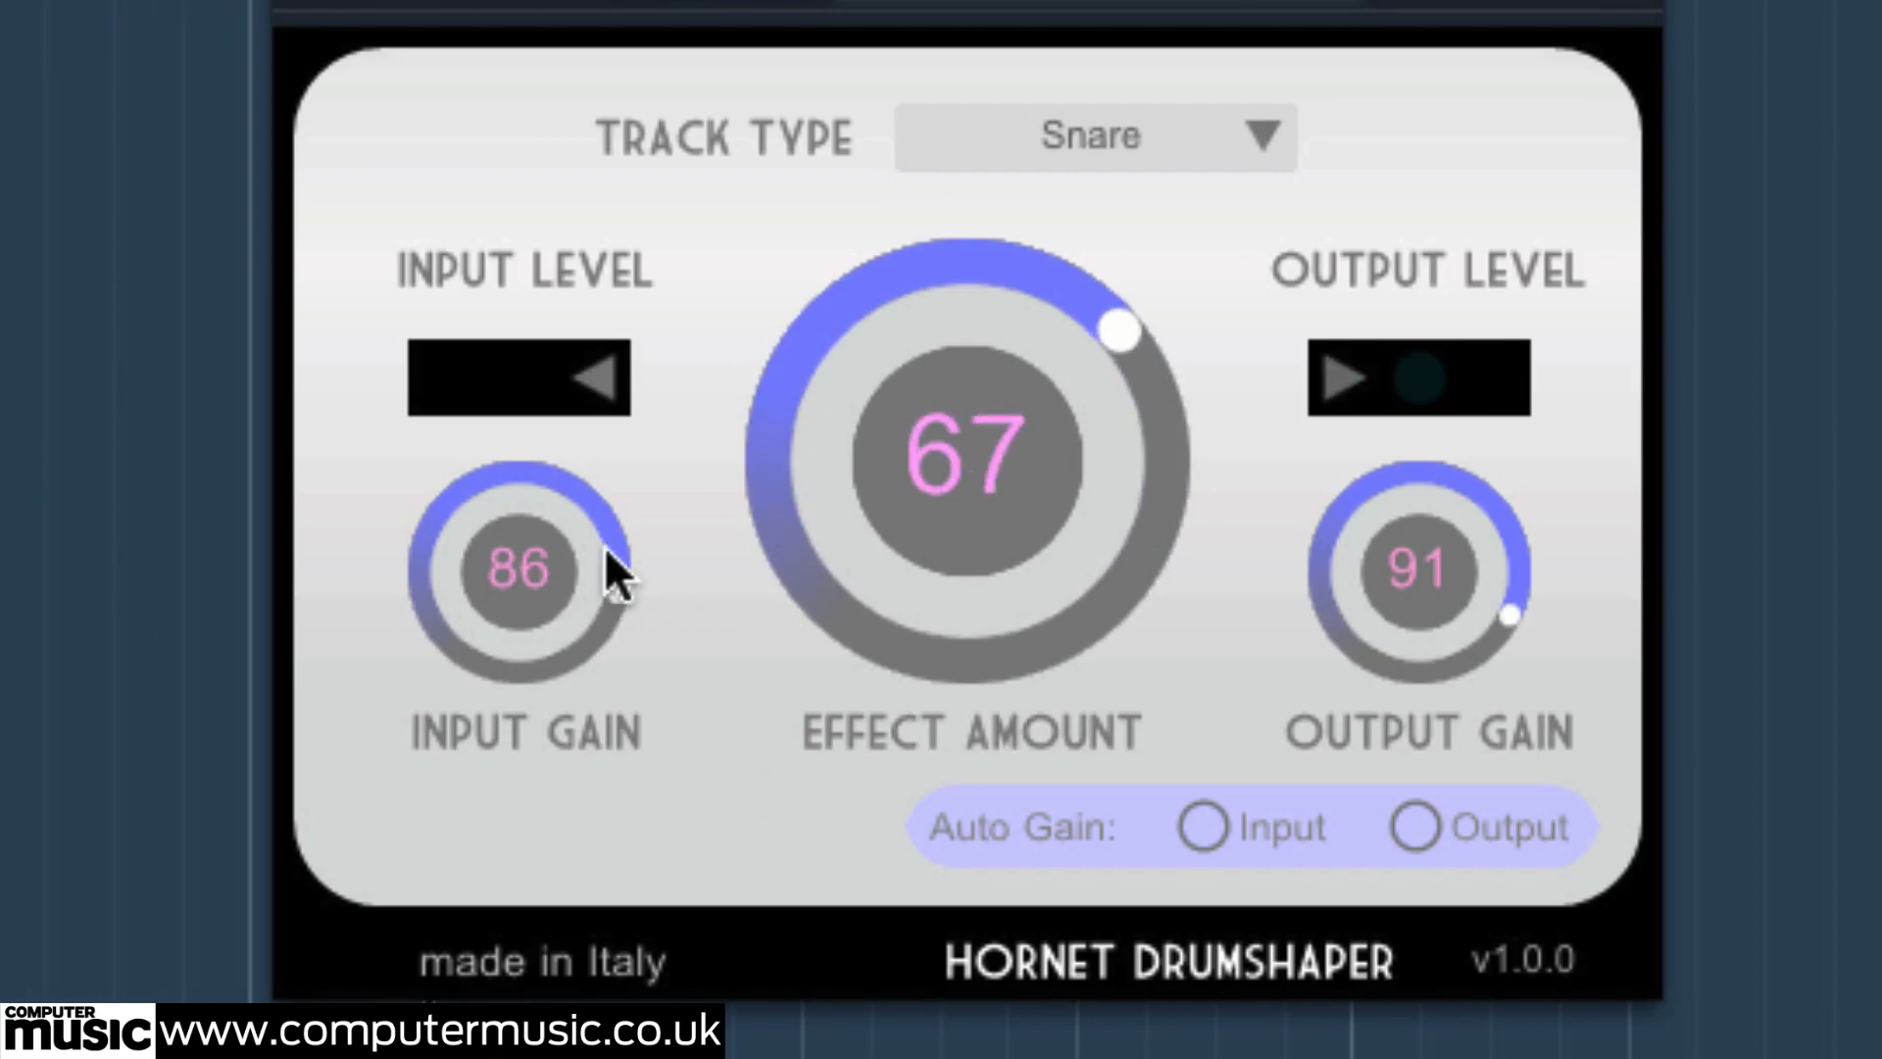
Set the snare's input gain to 85 and raise the effect amount beyond 77.
drag(608, 568, 611, 532)
drag(995, 431, 954, 453)
drag(588, 622, 590, 647)
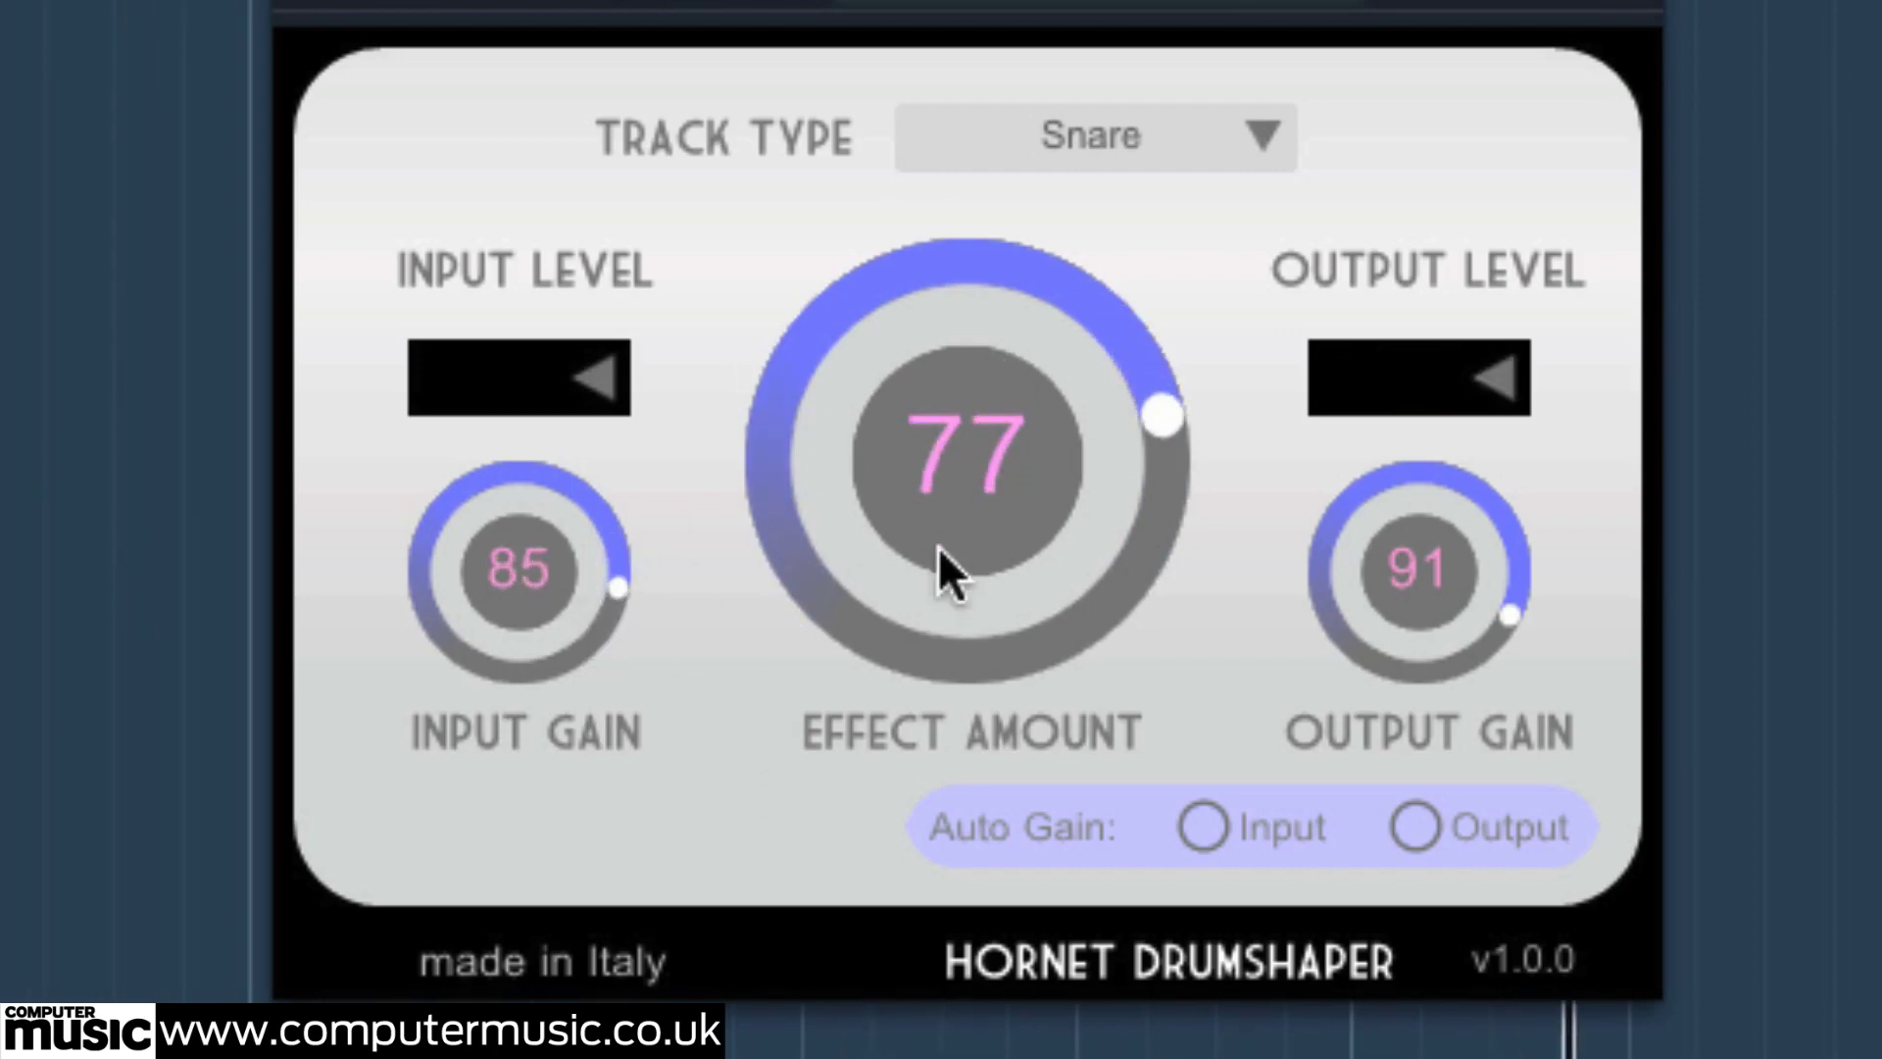
drag(945, 567, 1014, 369)
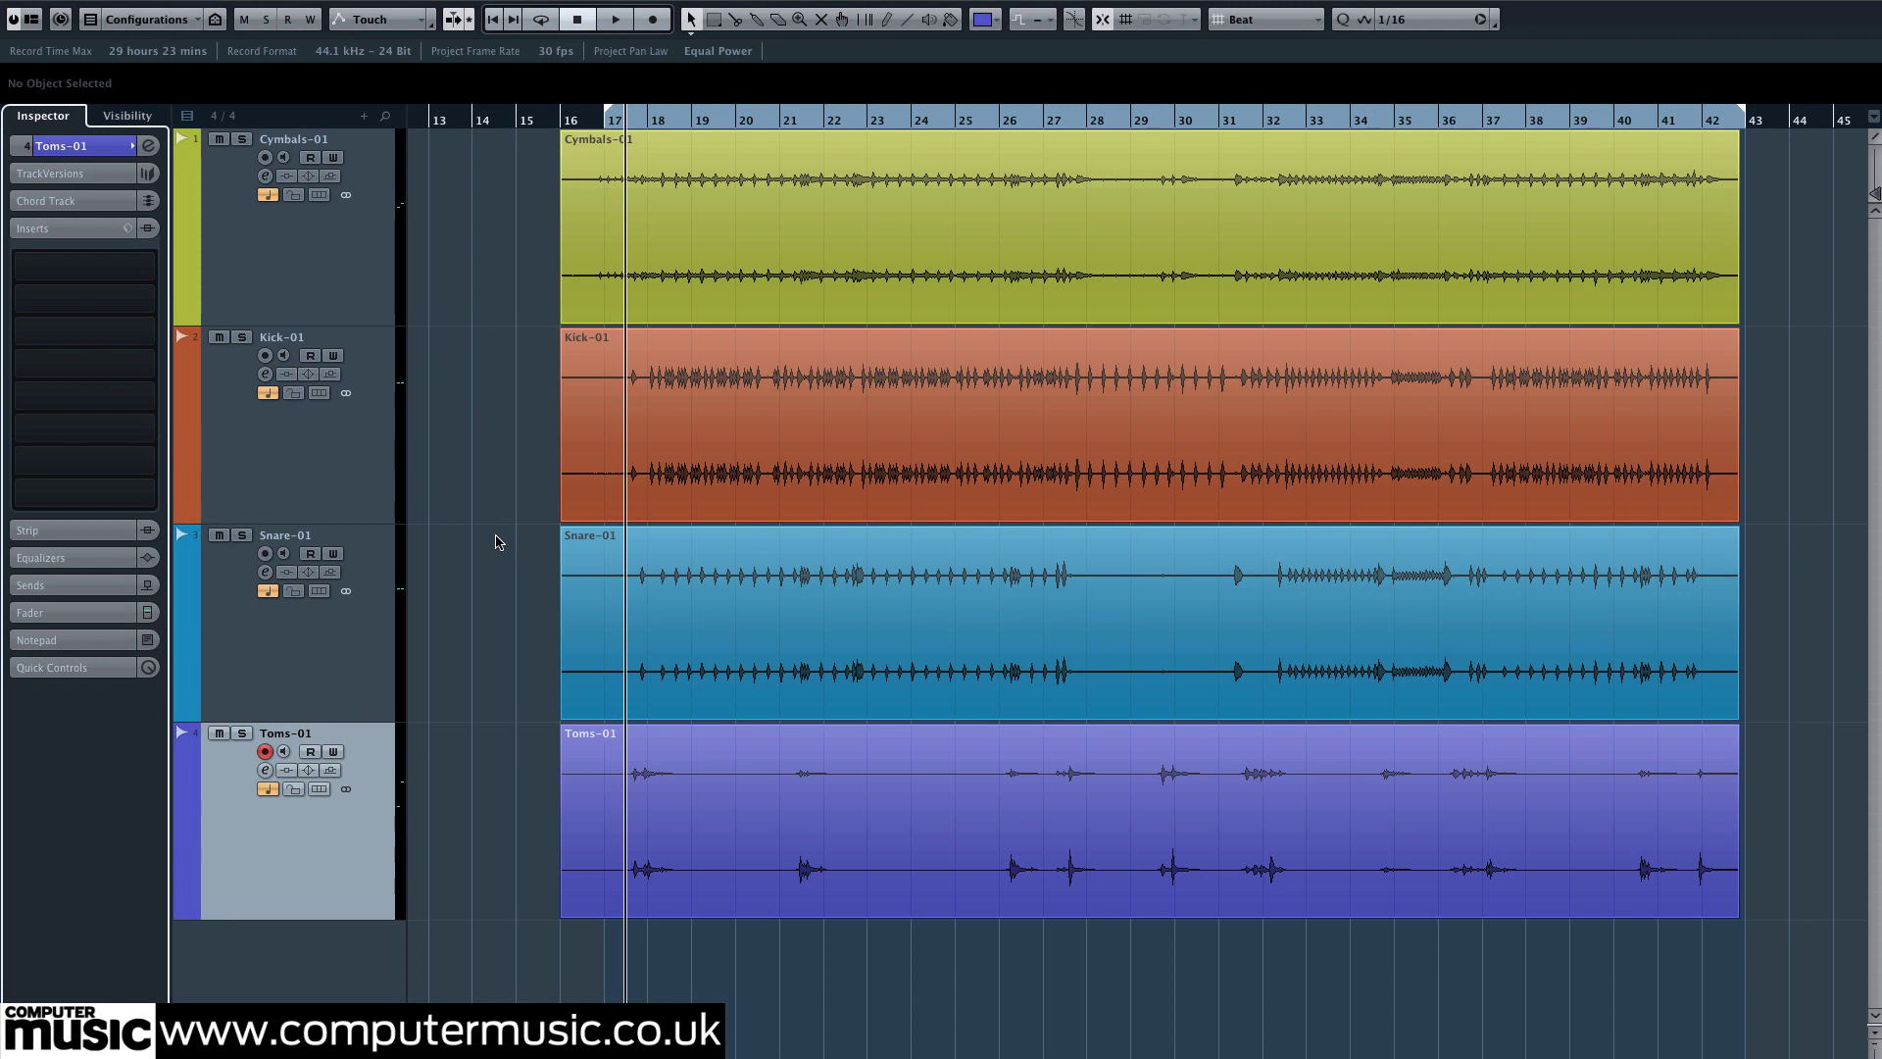
Select the kick, snare and toms clips in turn, then play back the drum tracks and stop.
click(1147, 321)
click(707, 417)
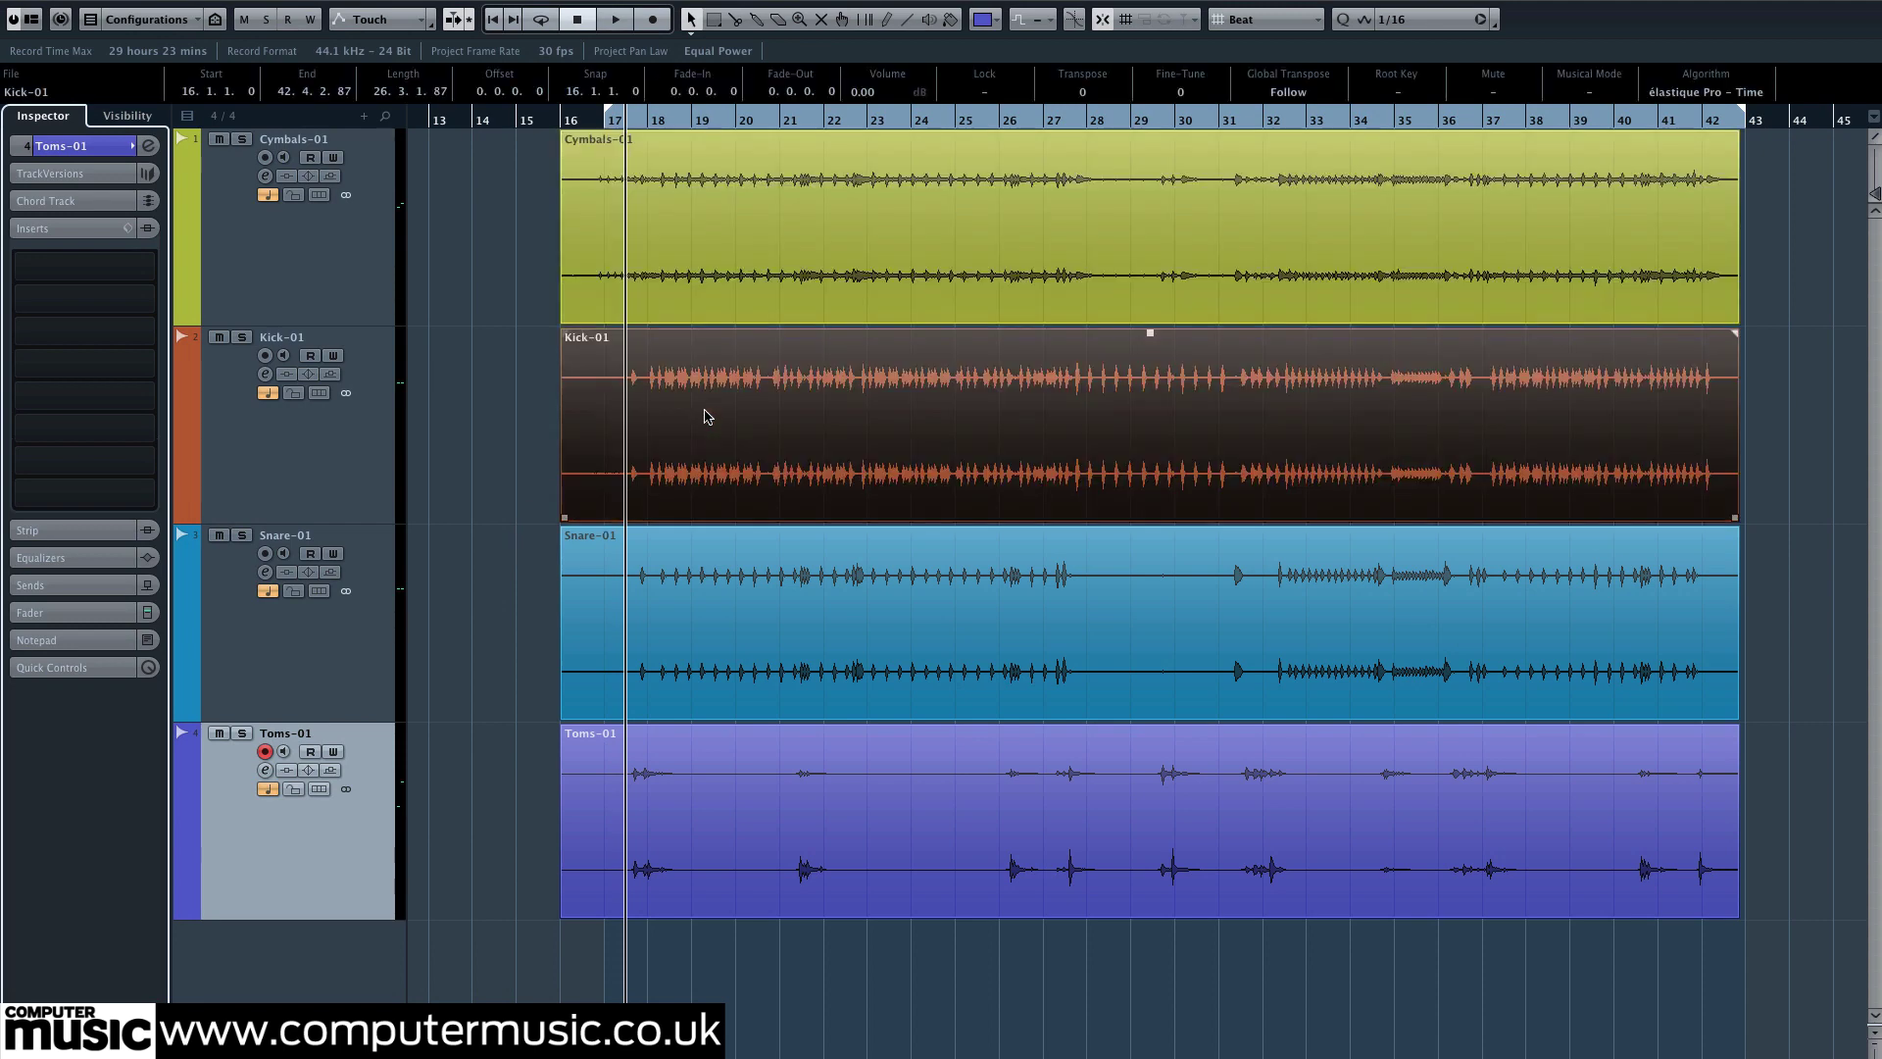
click(697, 612)
click(709, 762)
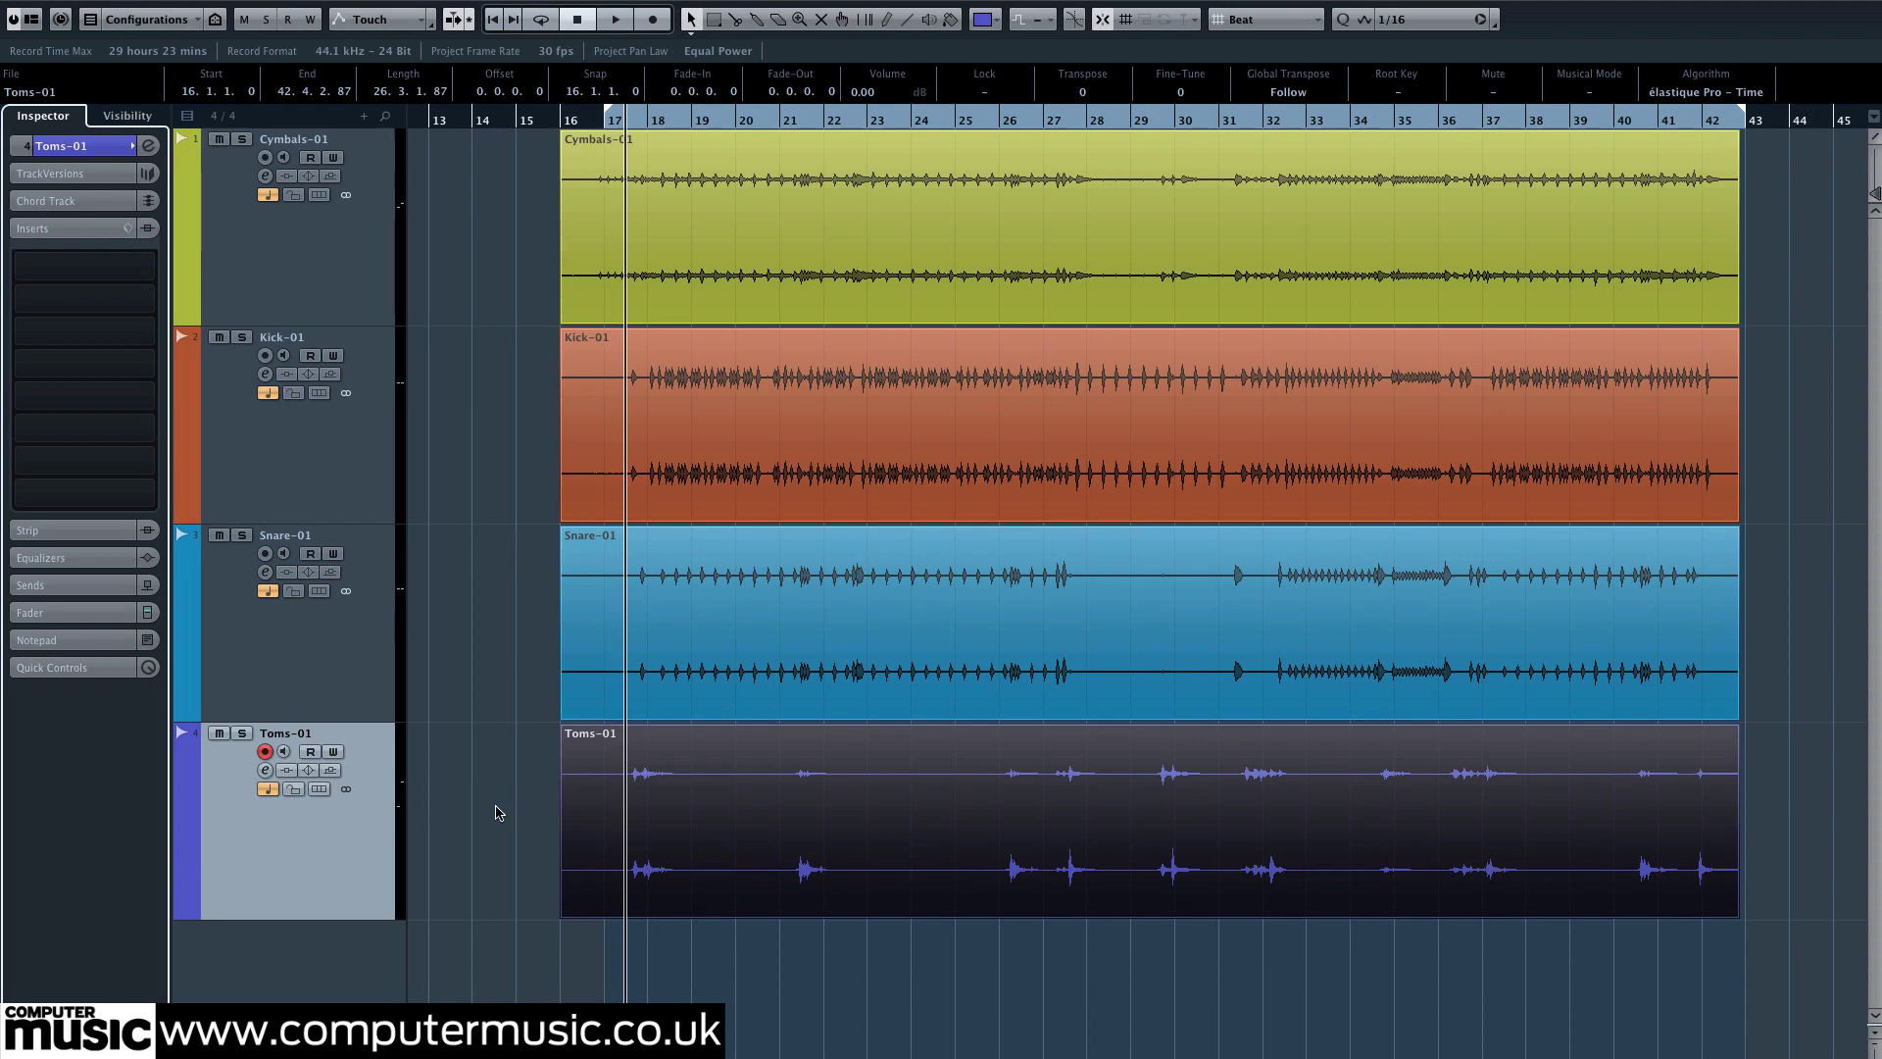
key(space)
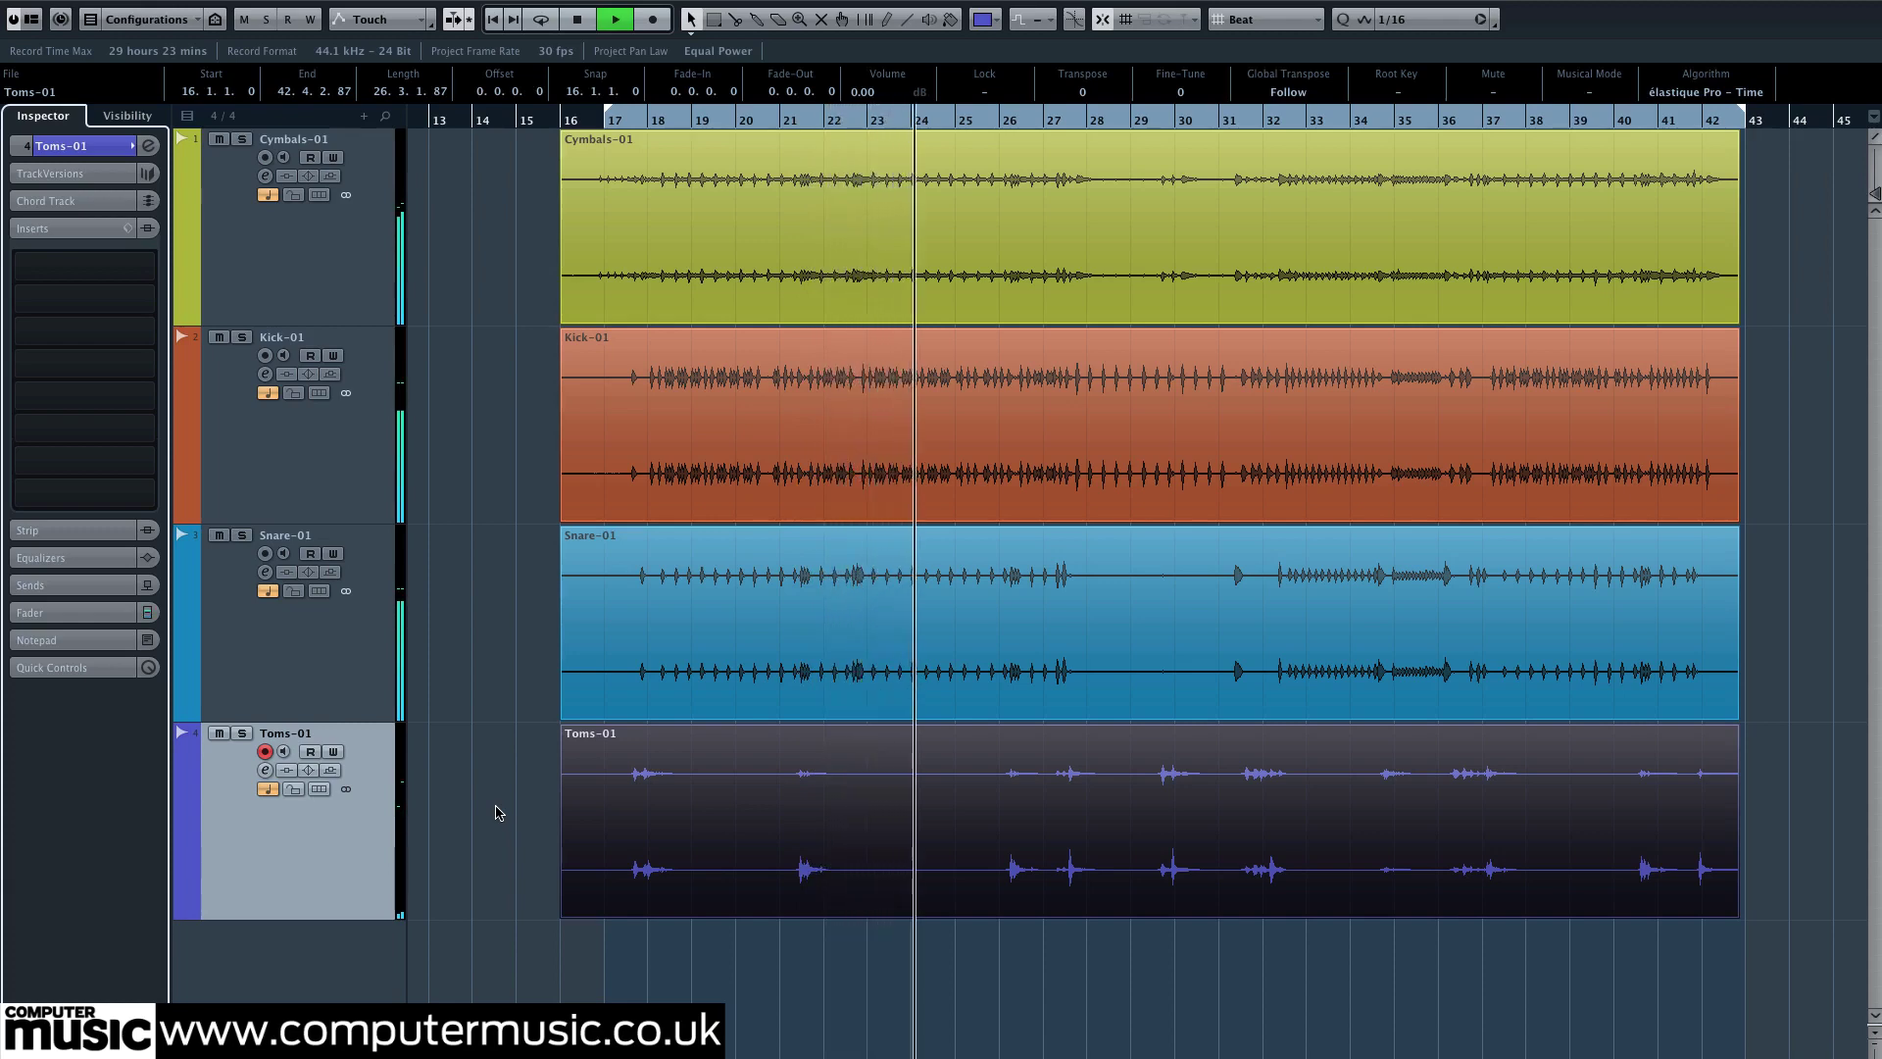
key(space)
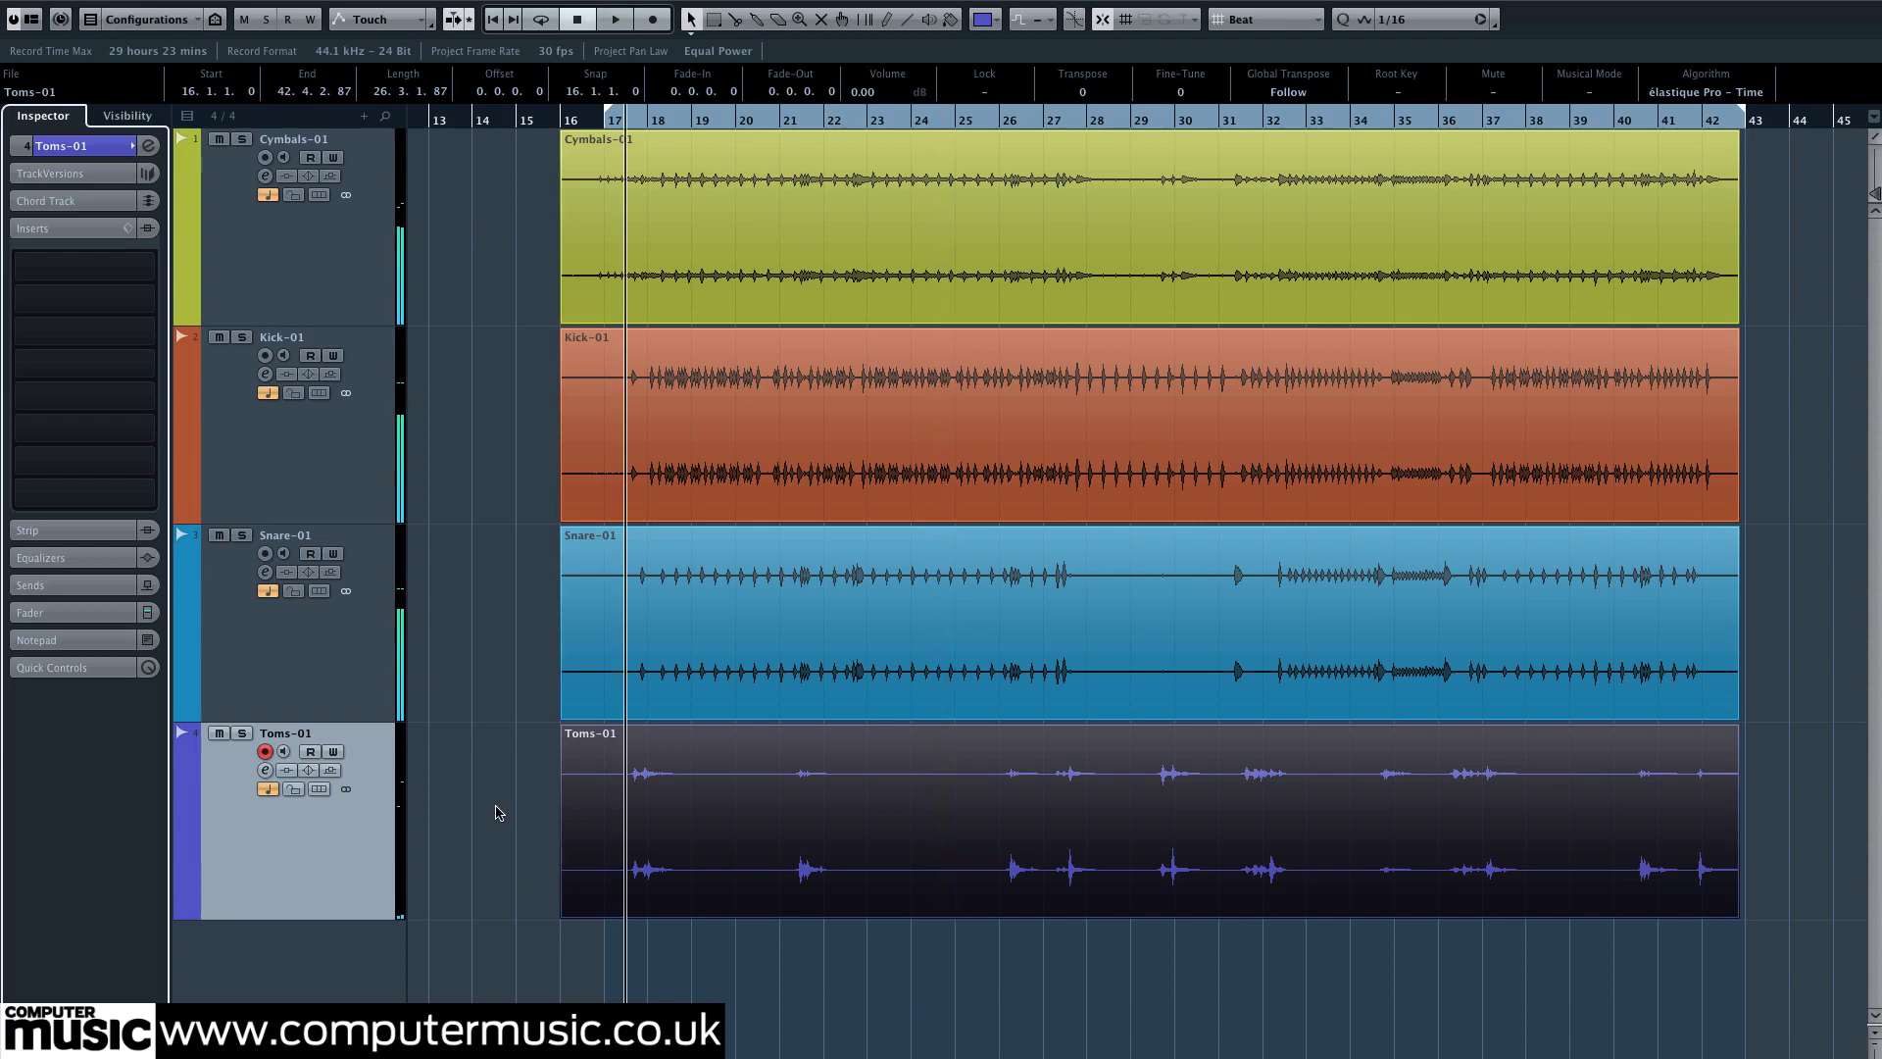
Load HoRNetDrumShaper in the first insert slot of the Kick-01 track by searching for "drums".
click(341, 466)
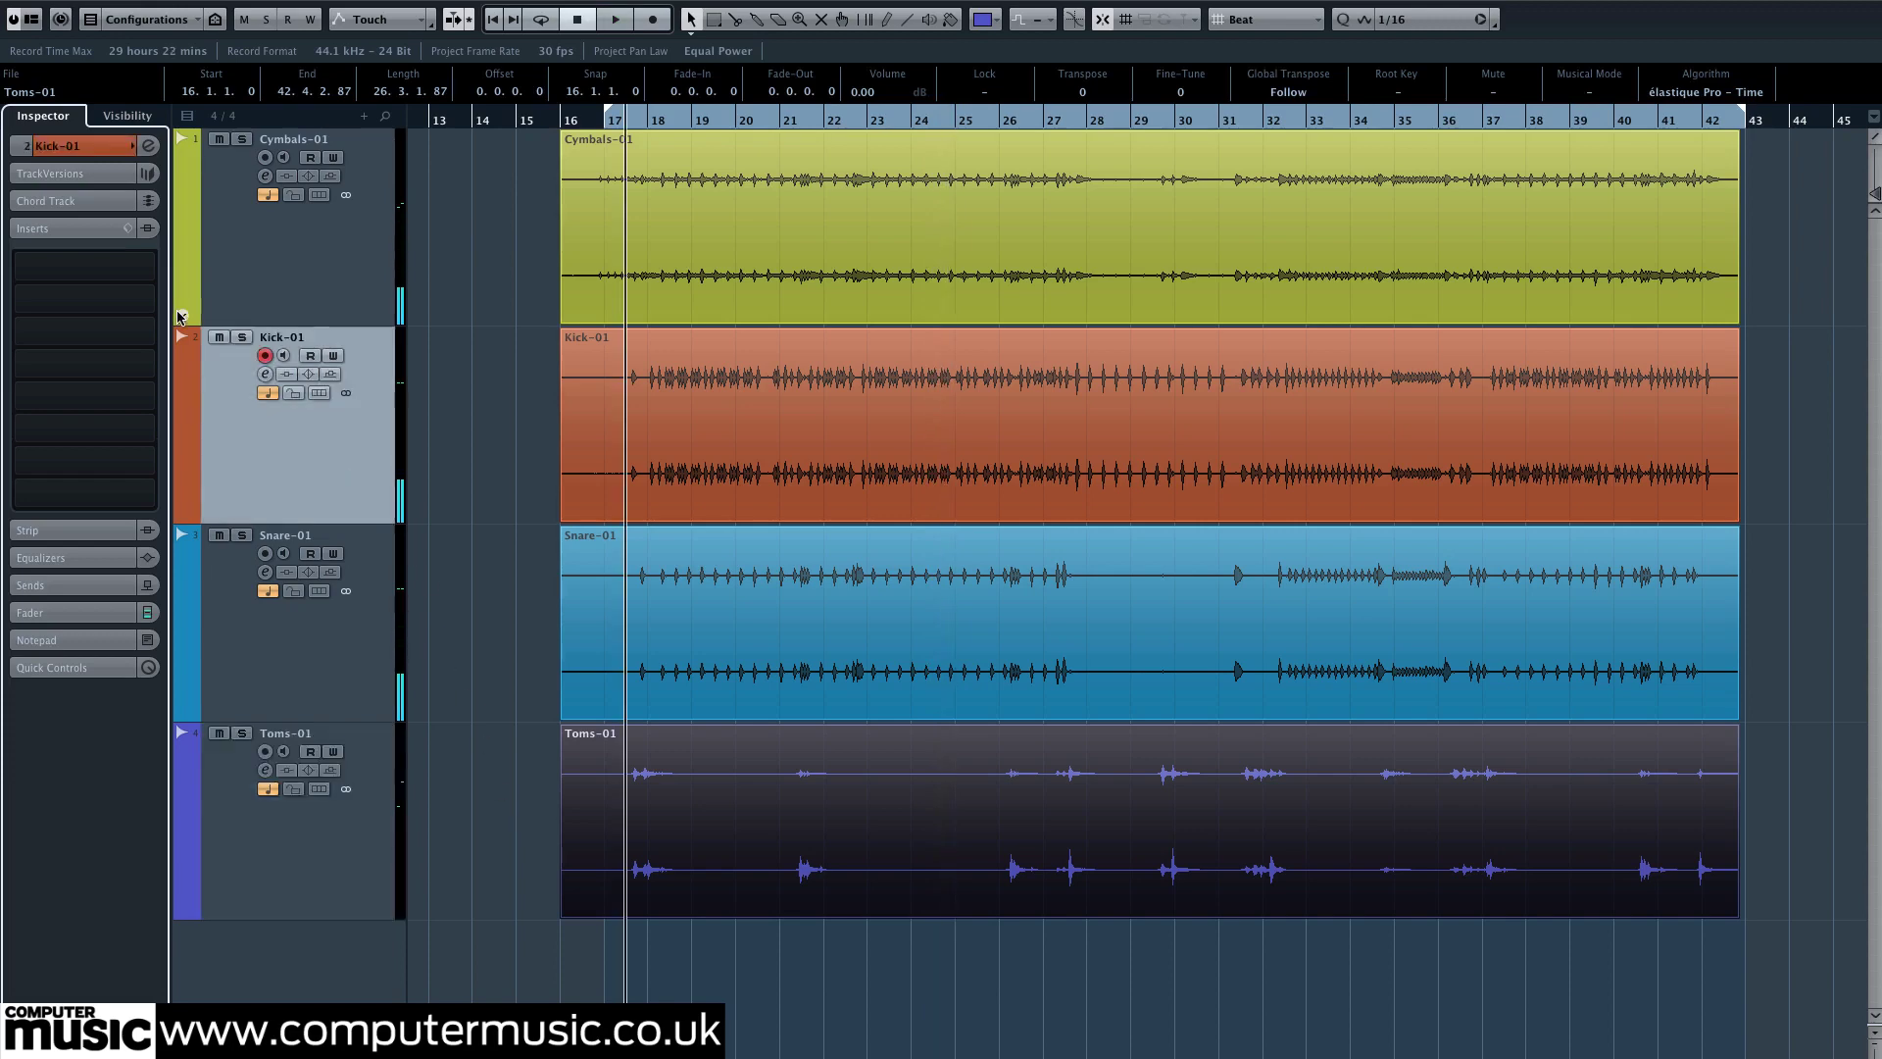
click(98, 268)
text(d)
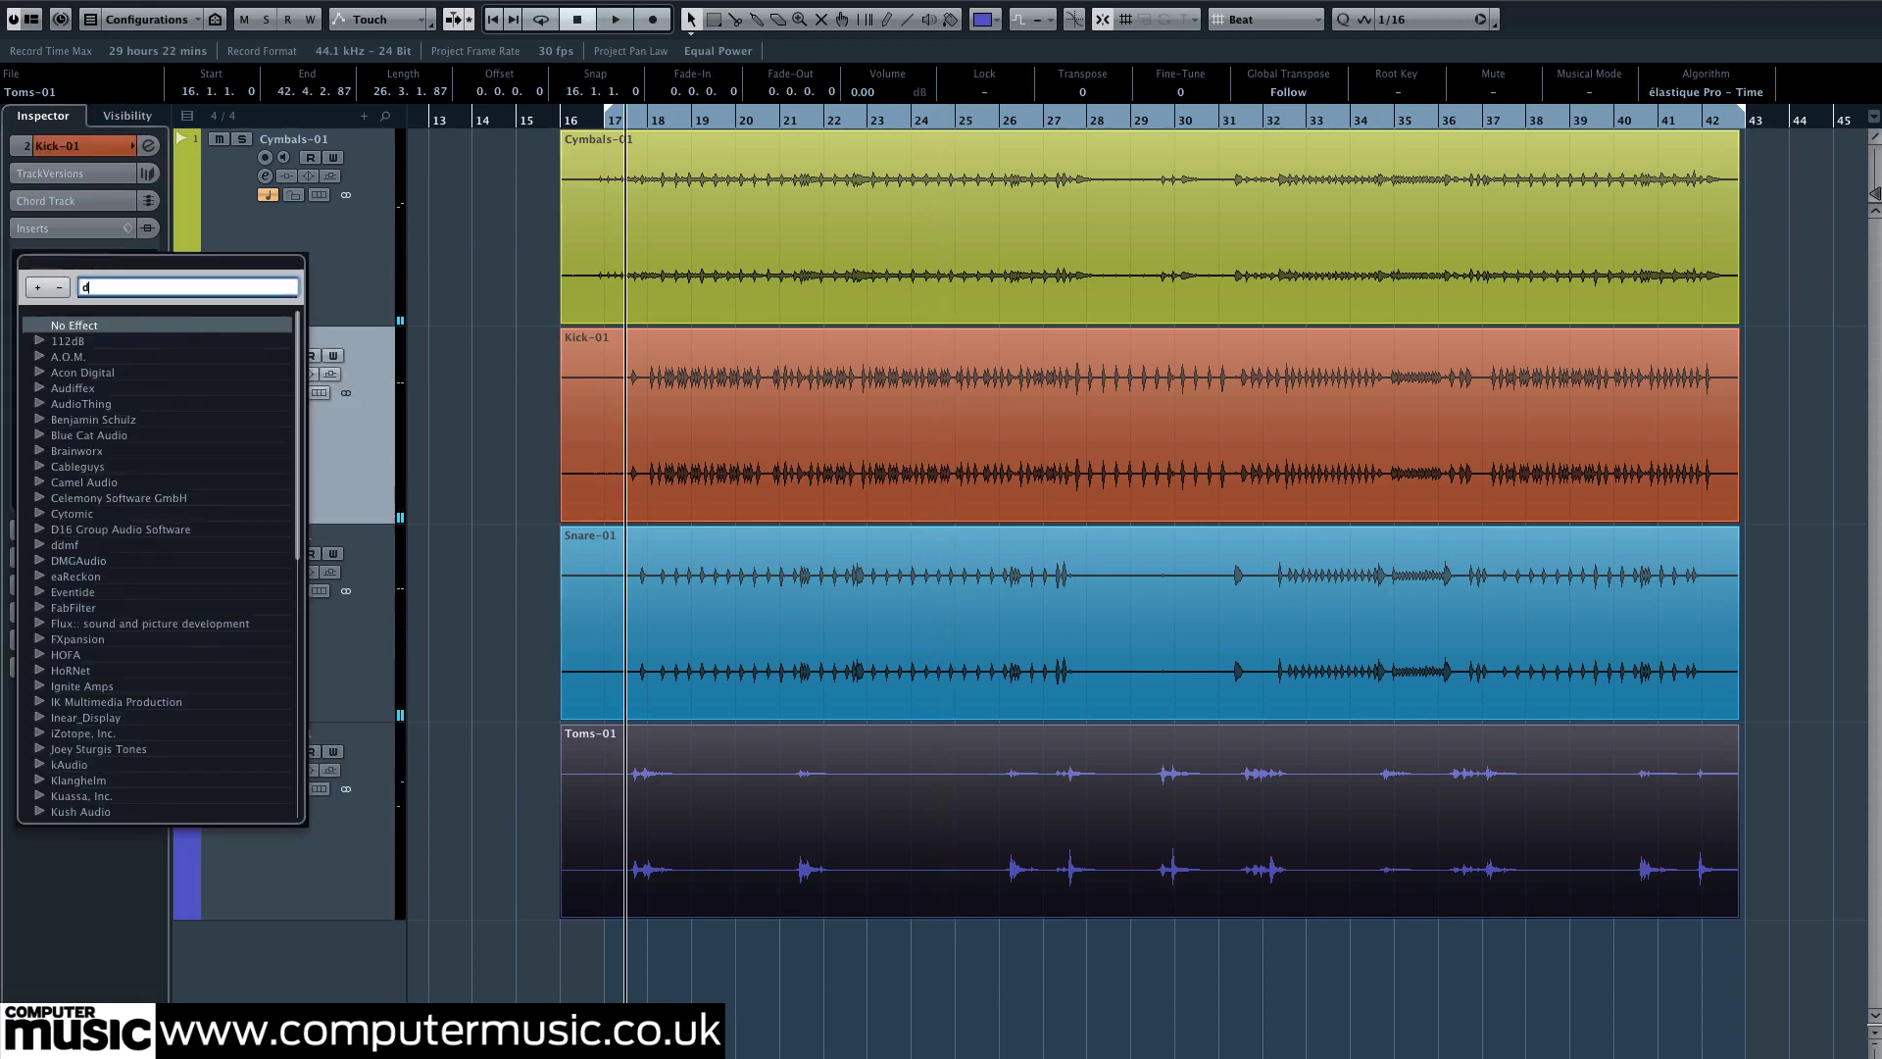
text(rums)
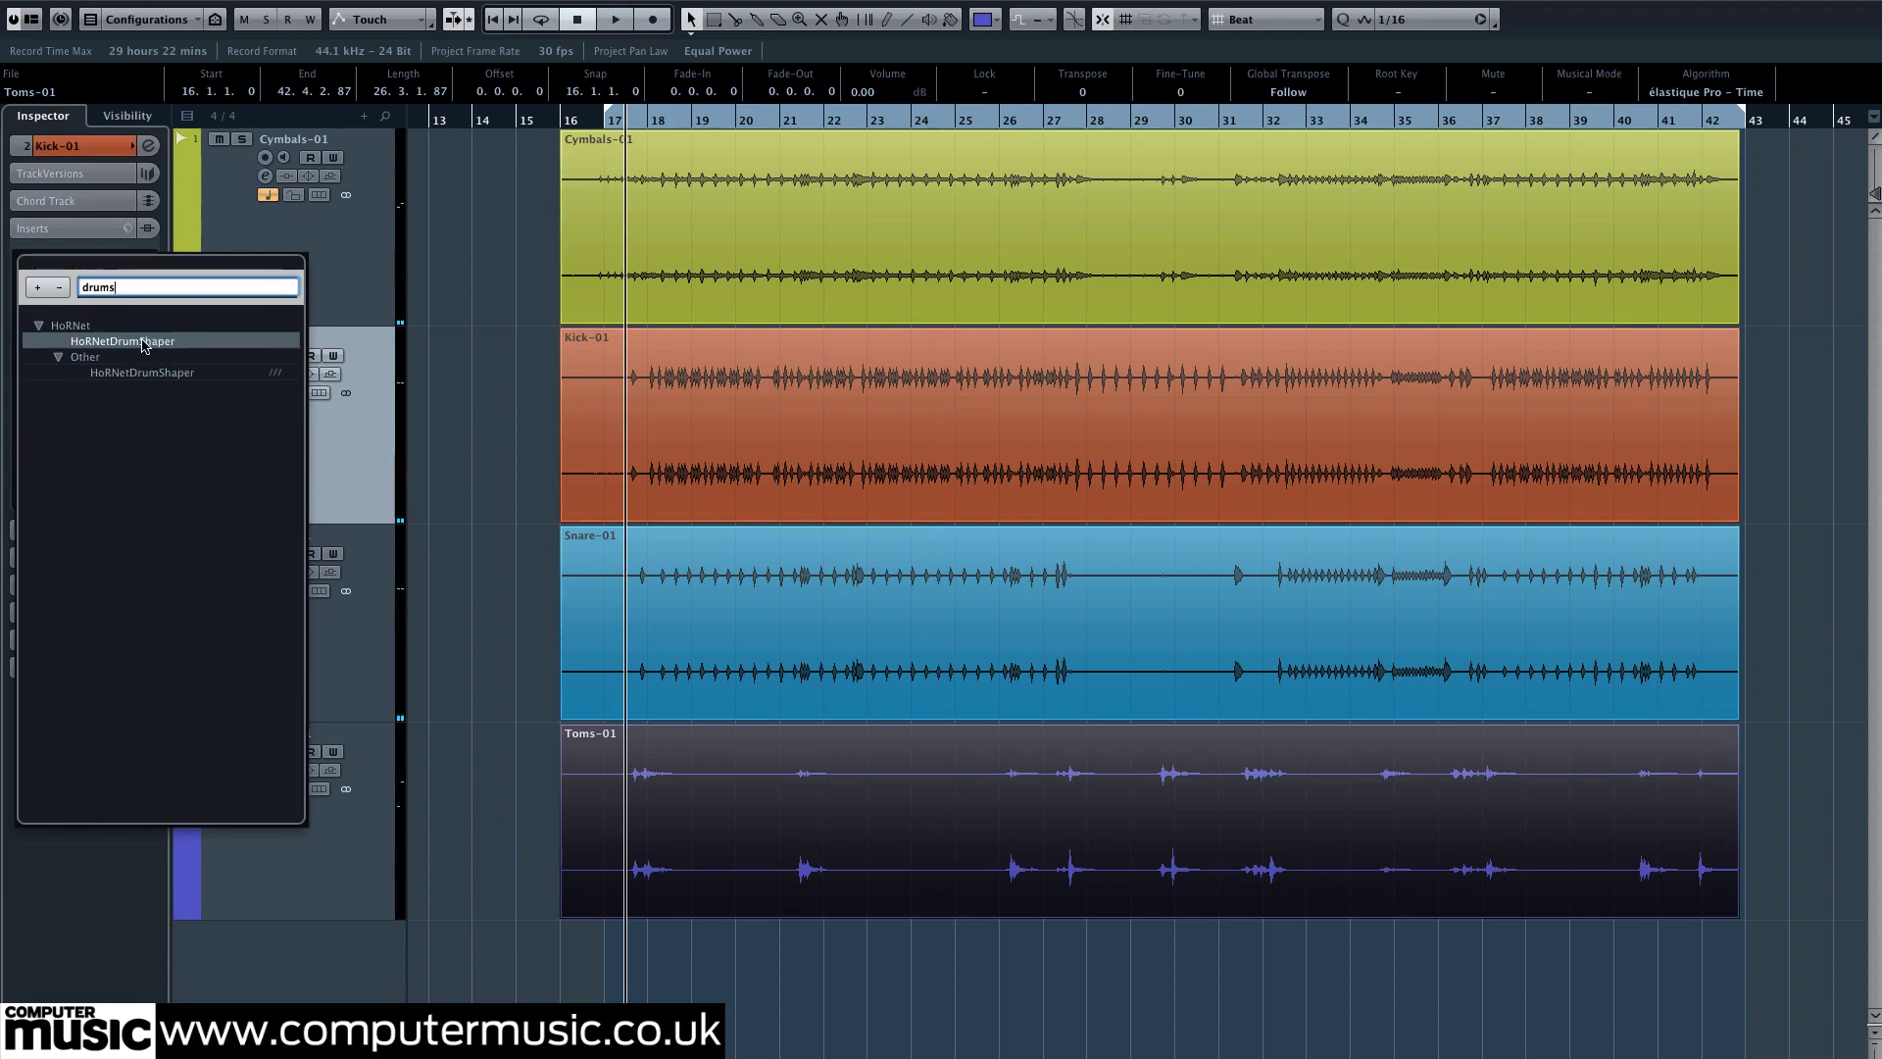
click(144, 345)
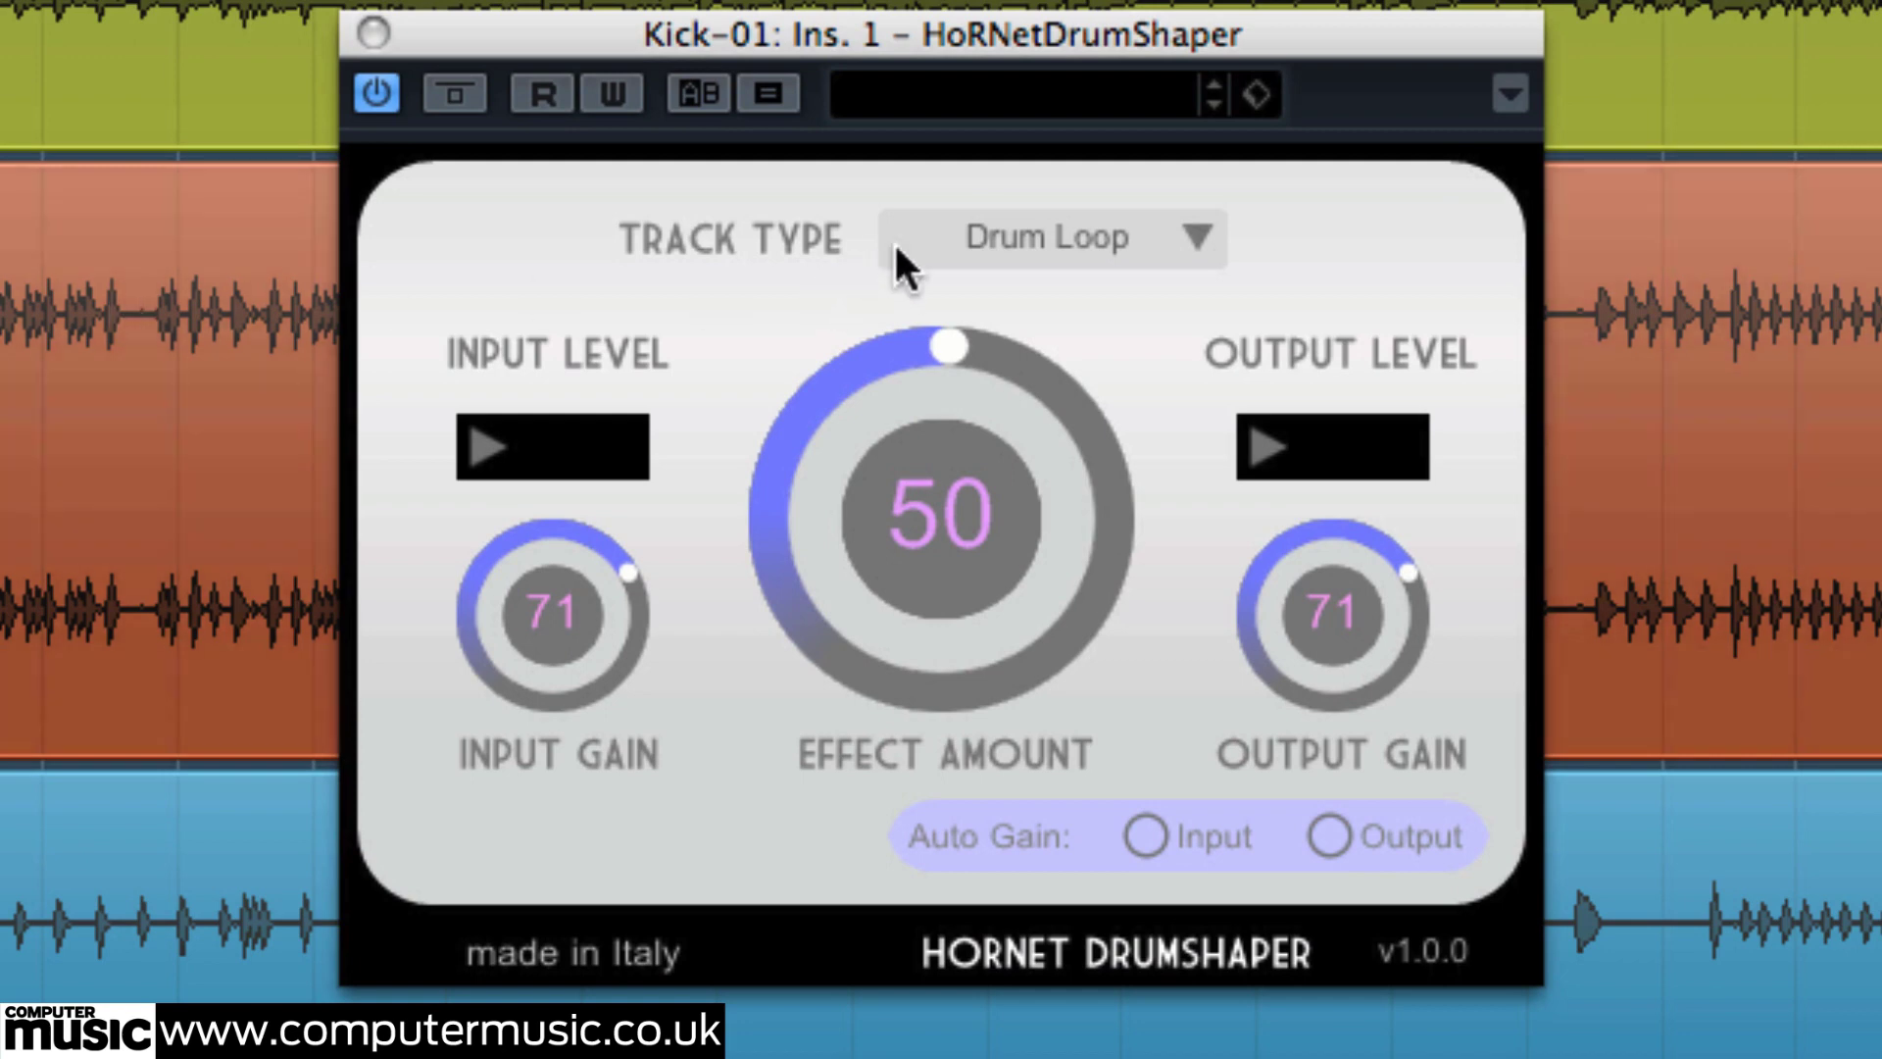
Set the kick plugin's track type to Acoustic kick drum and its effect amount to 82.
click(1059, 231)
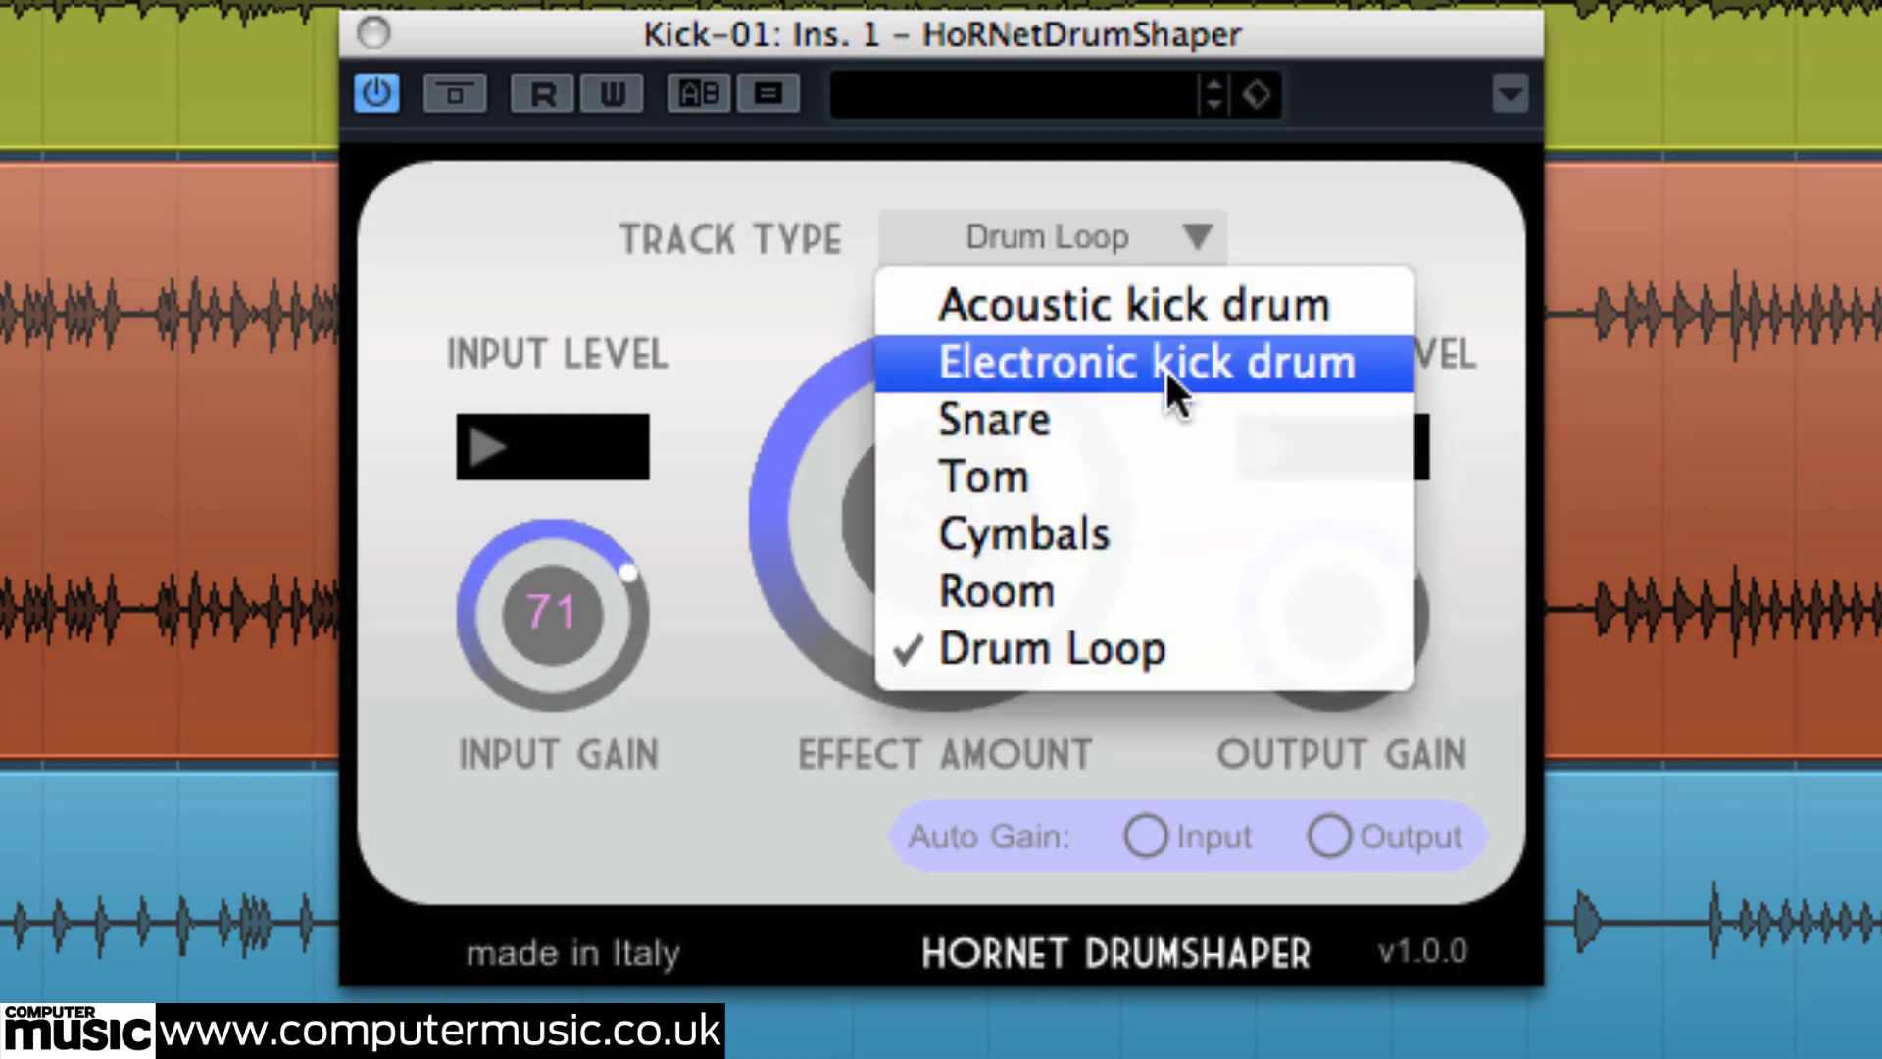
click(1163, 315)
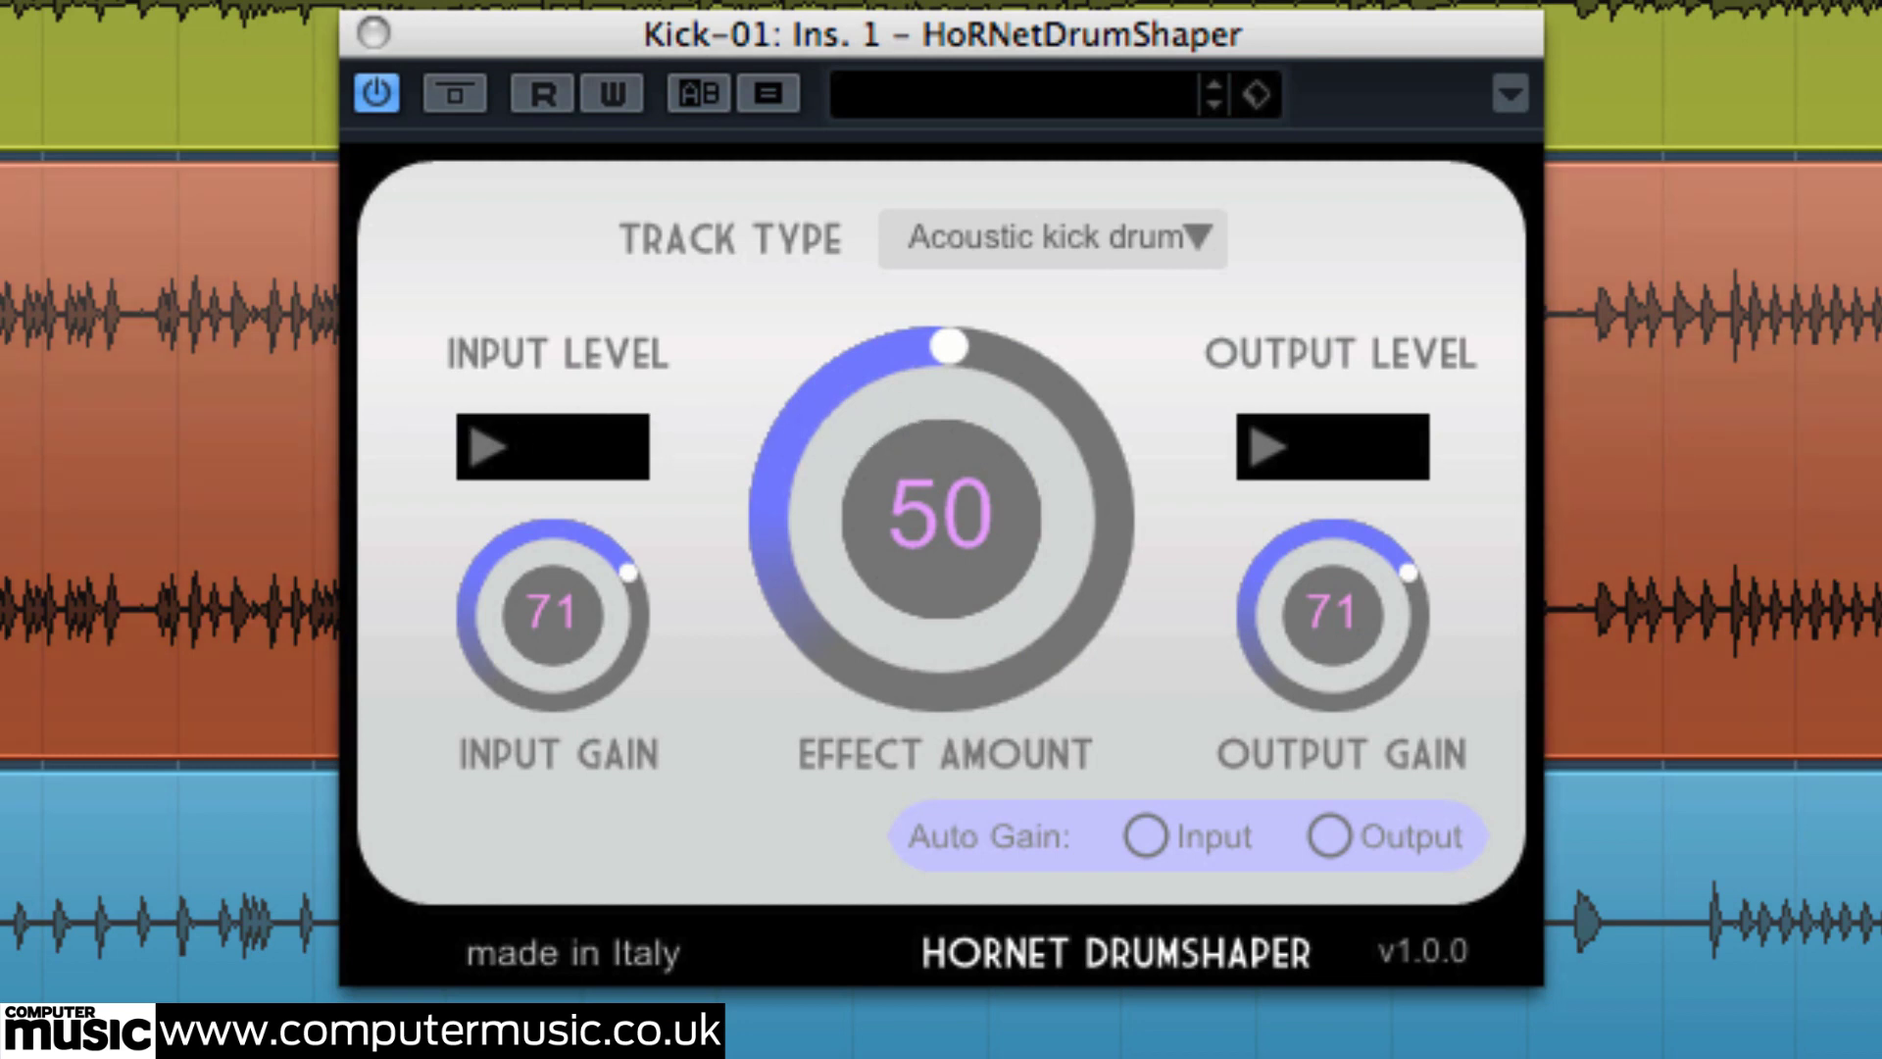
drag(887, 481, 894, 191)
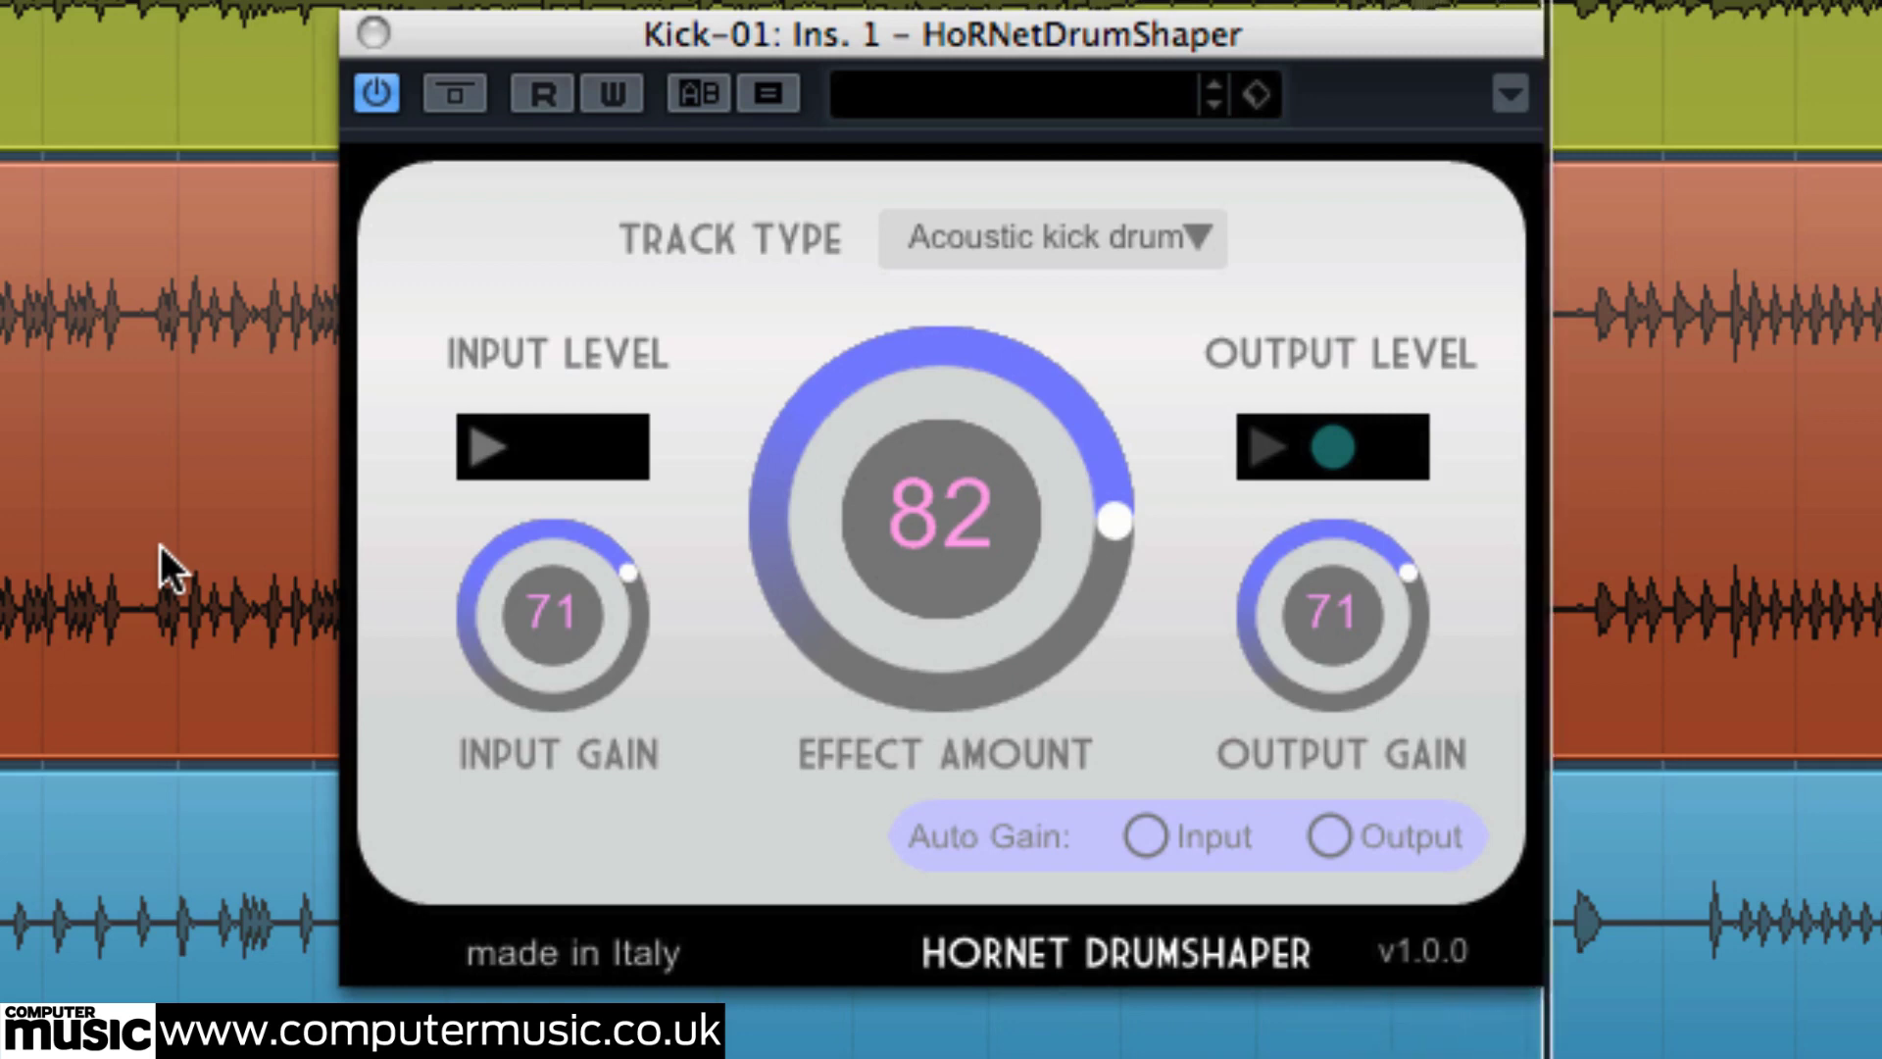
Raise the kick's input gain to 97, then enable auto gain for both input and output, comparing with the effect bypassed.
drag(563, 586, 605, 394)
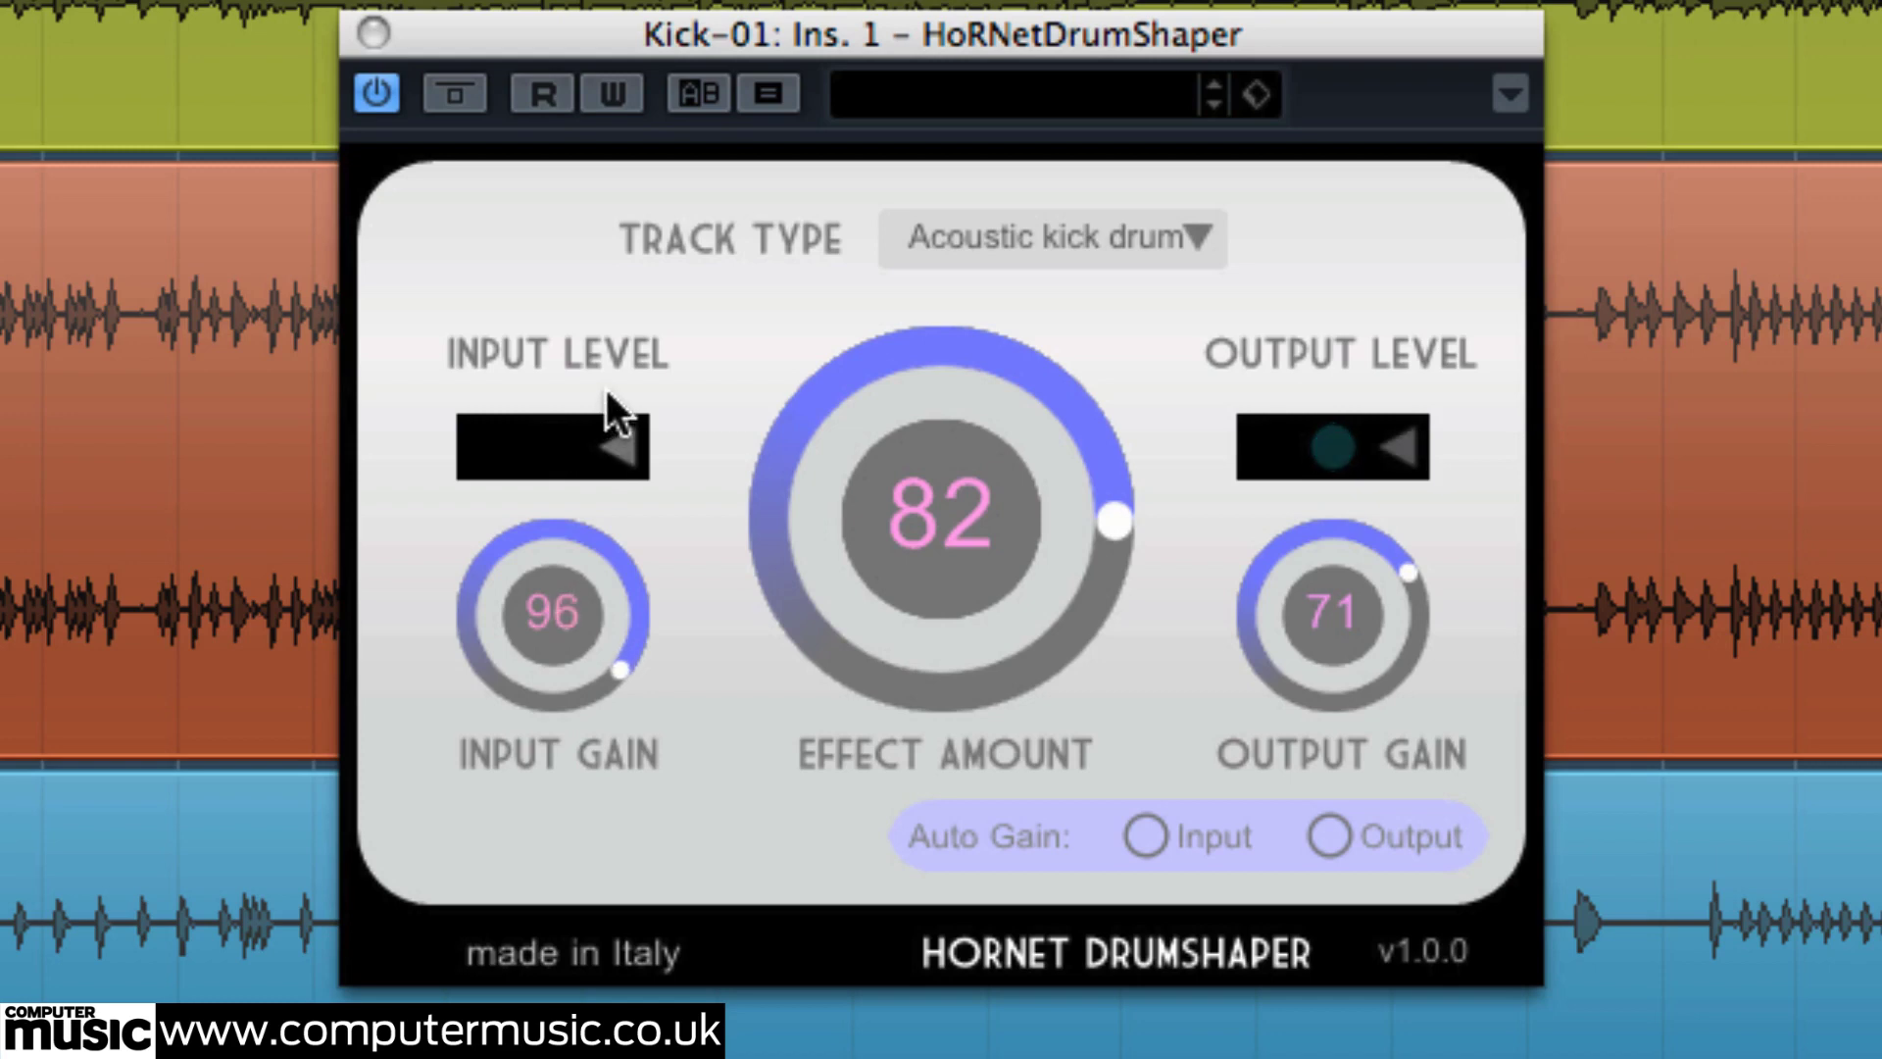
drag(606, 391, 609, 384)
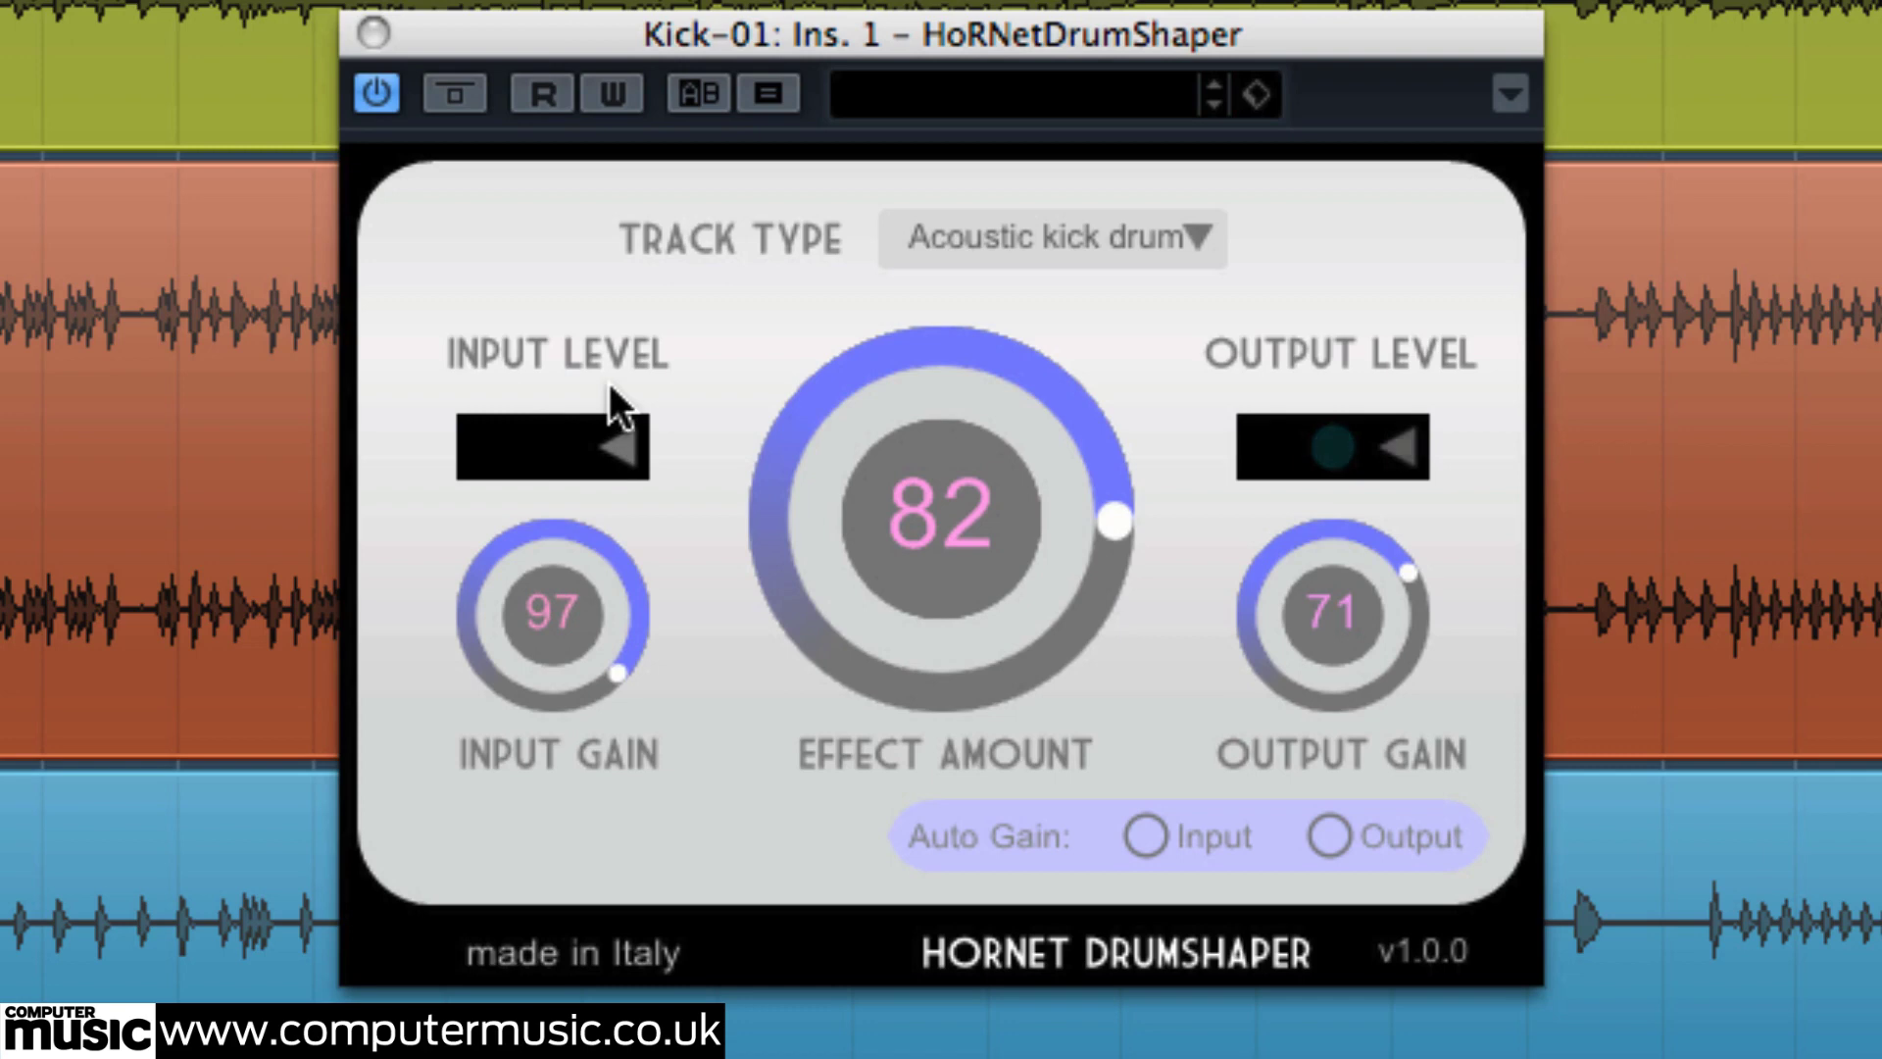
click(1143, 825)
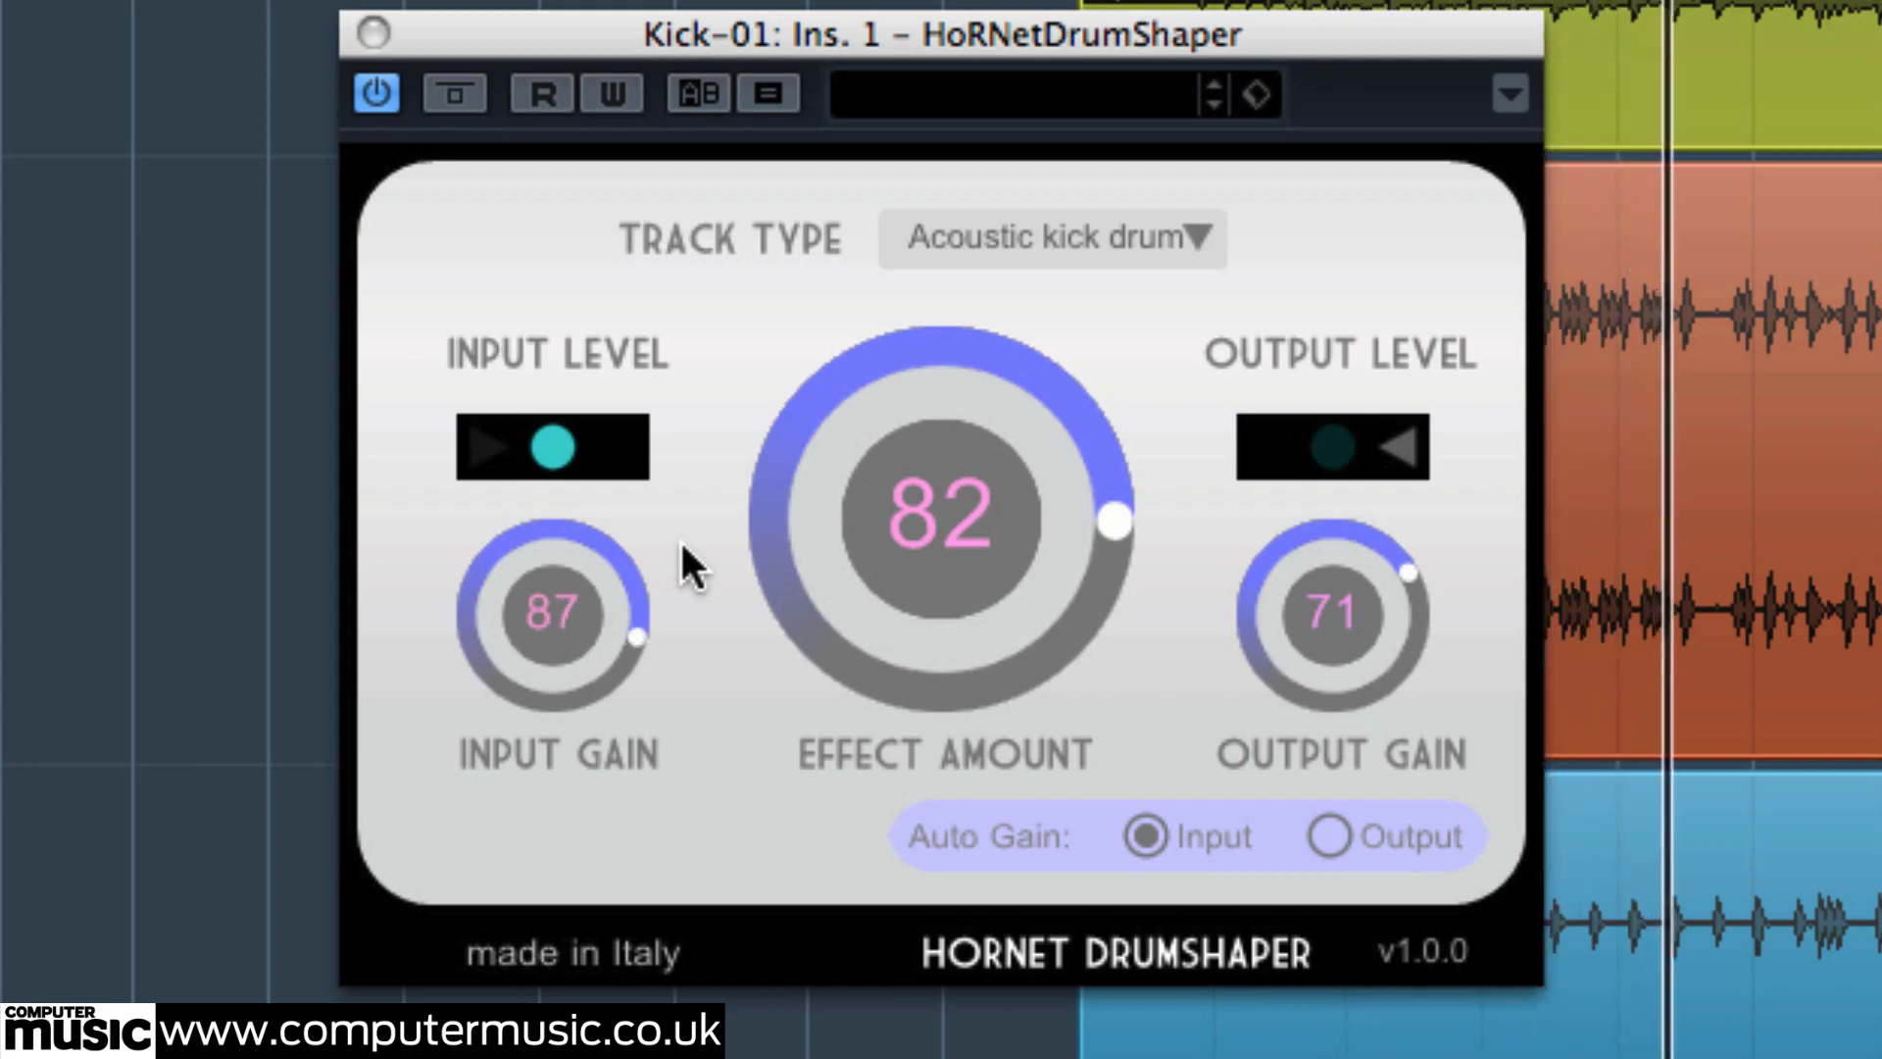
click(468, 99)
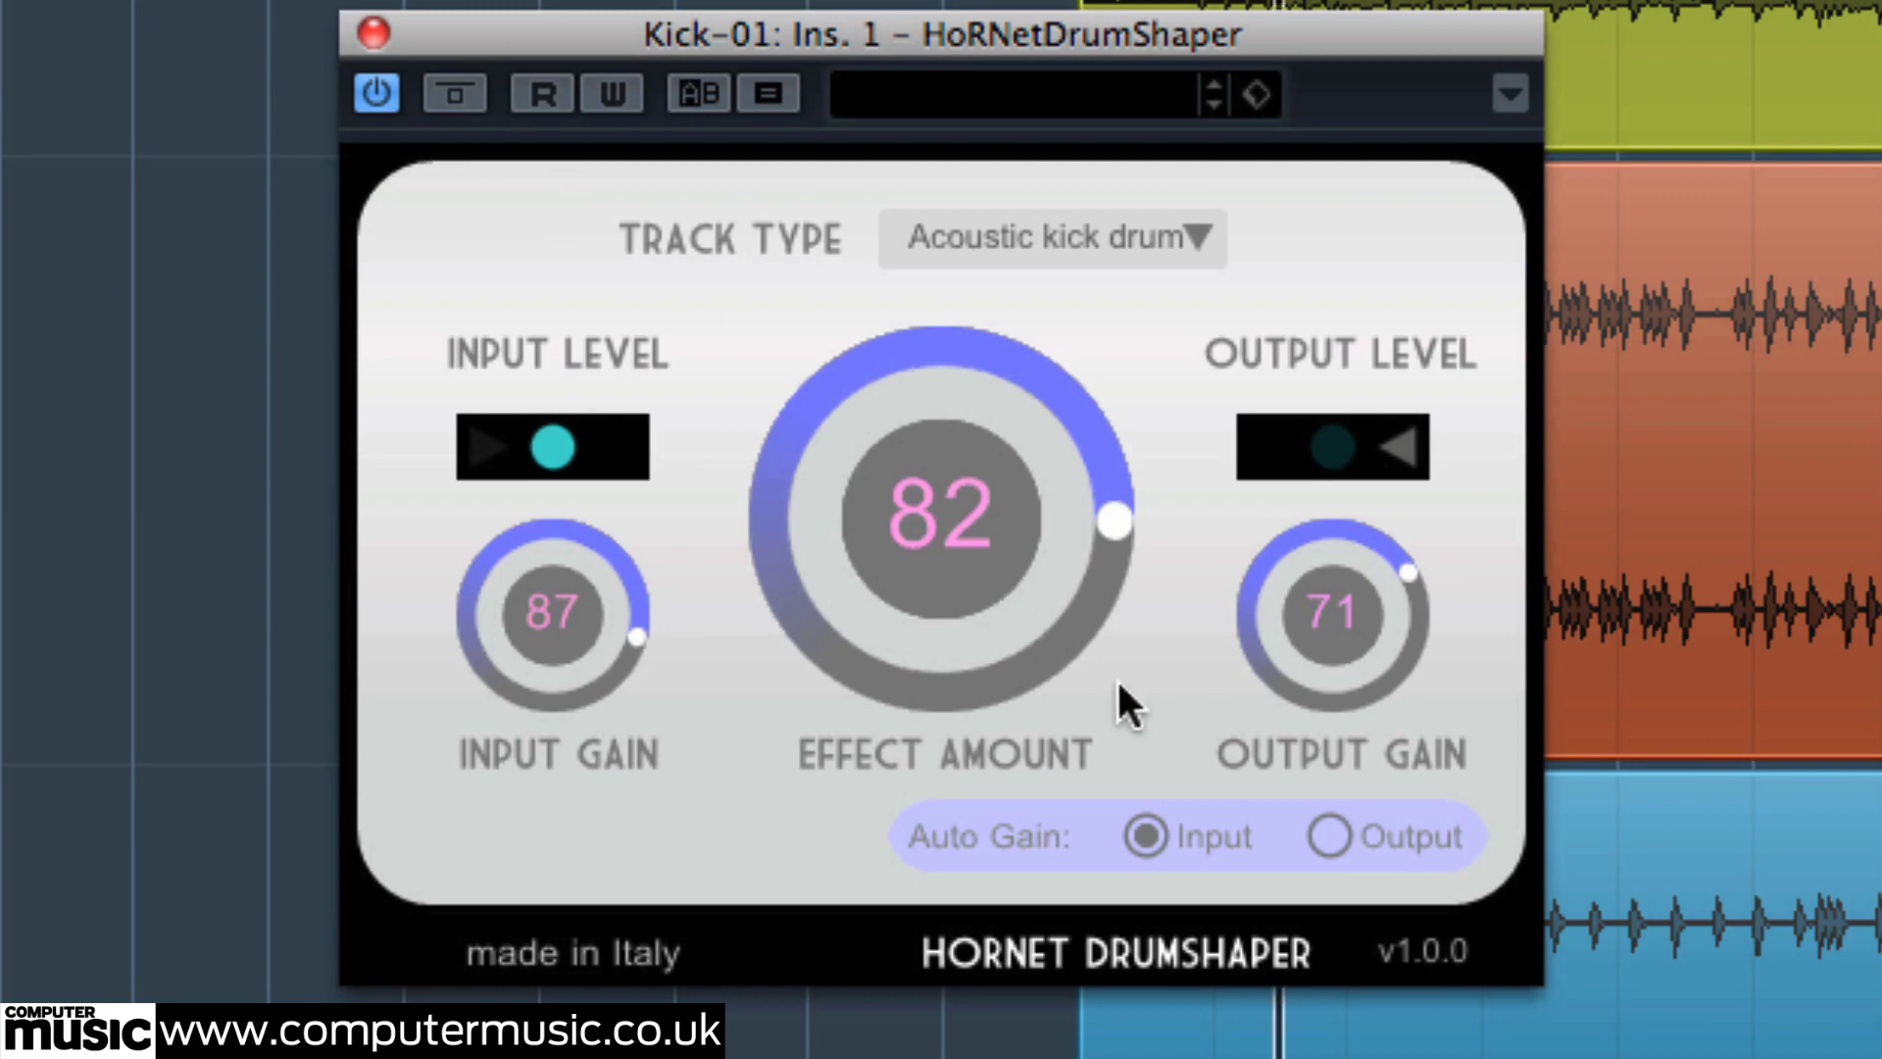
click(1328, 830)
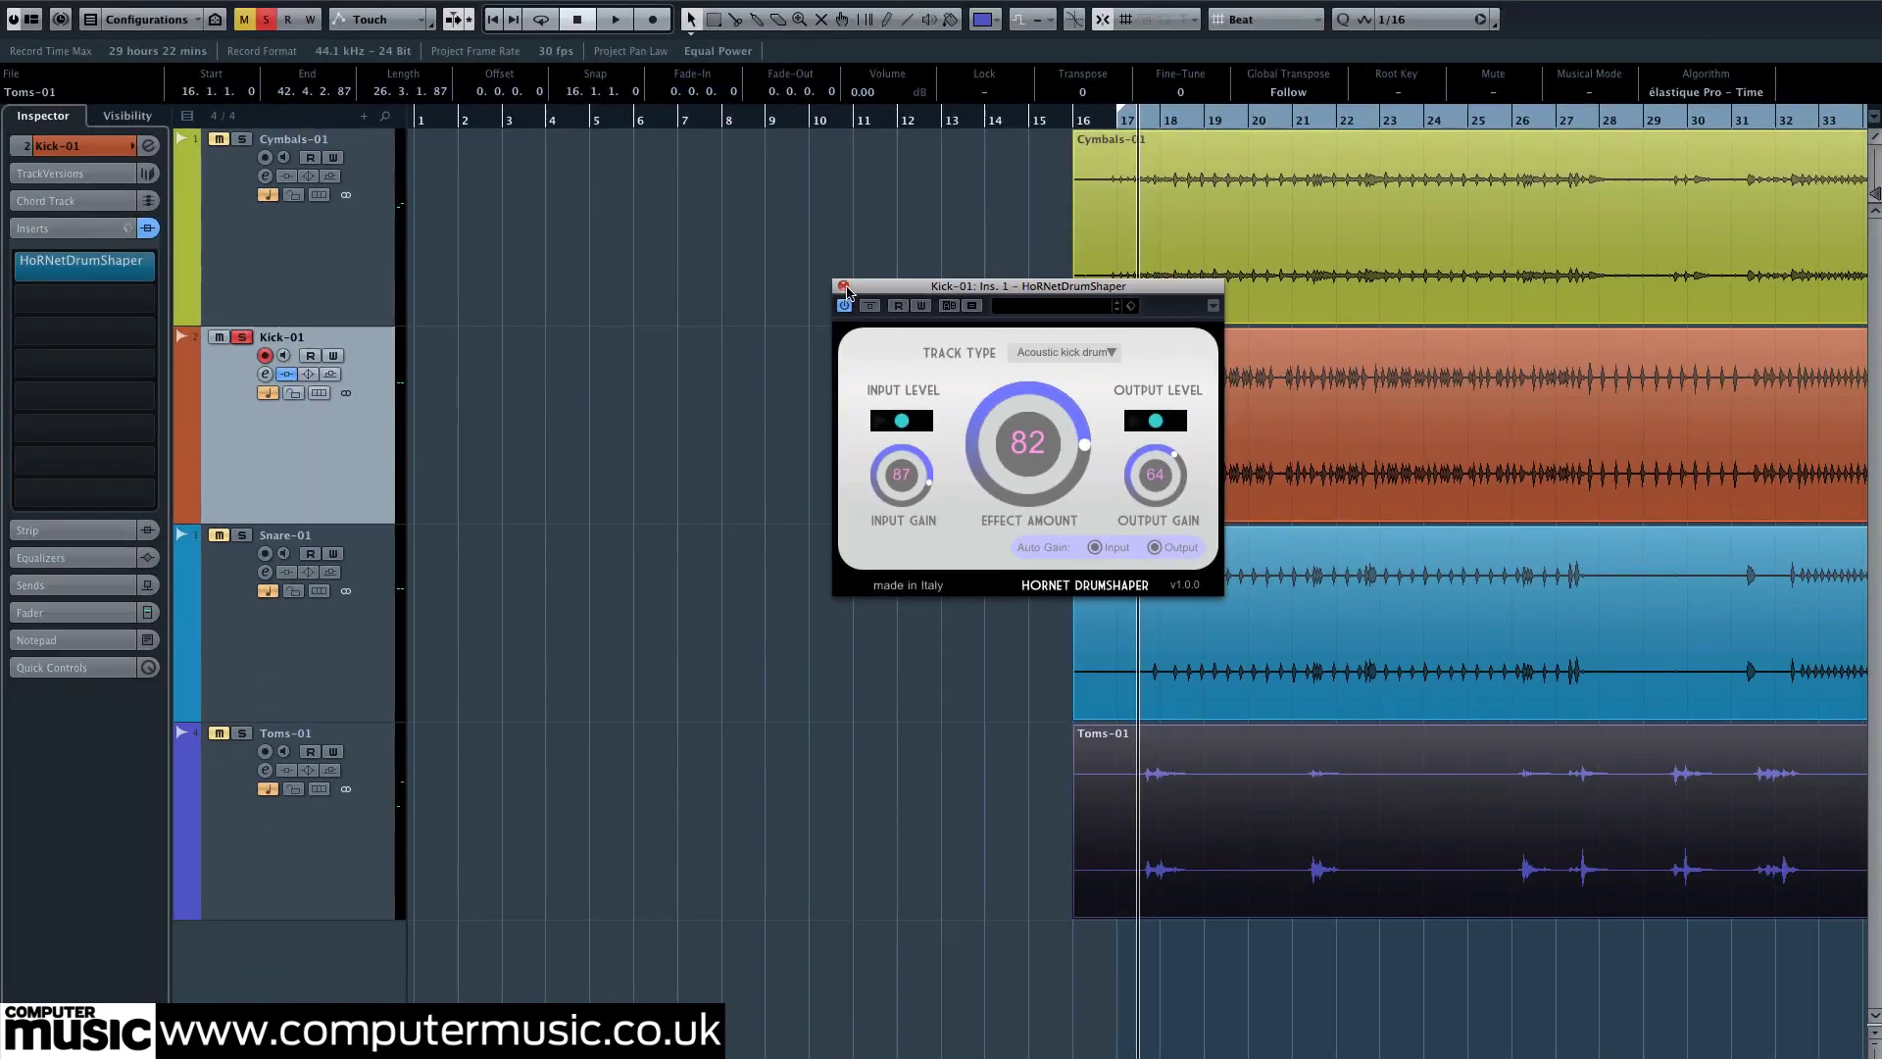
Close the kick's plugin window and move the solo from Kick-01 to the Cymbals-01 track.
click(843, 286)
click(241, 336)
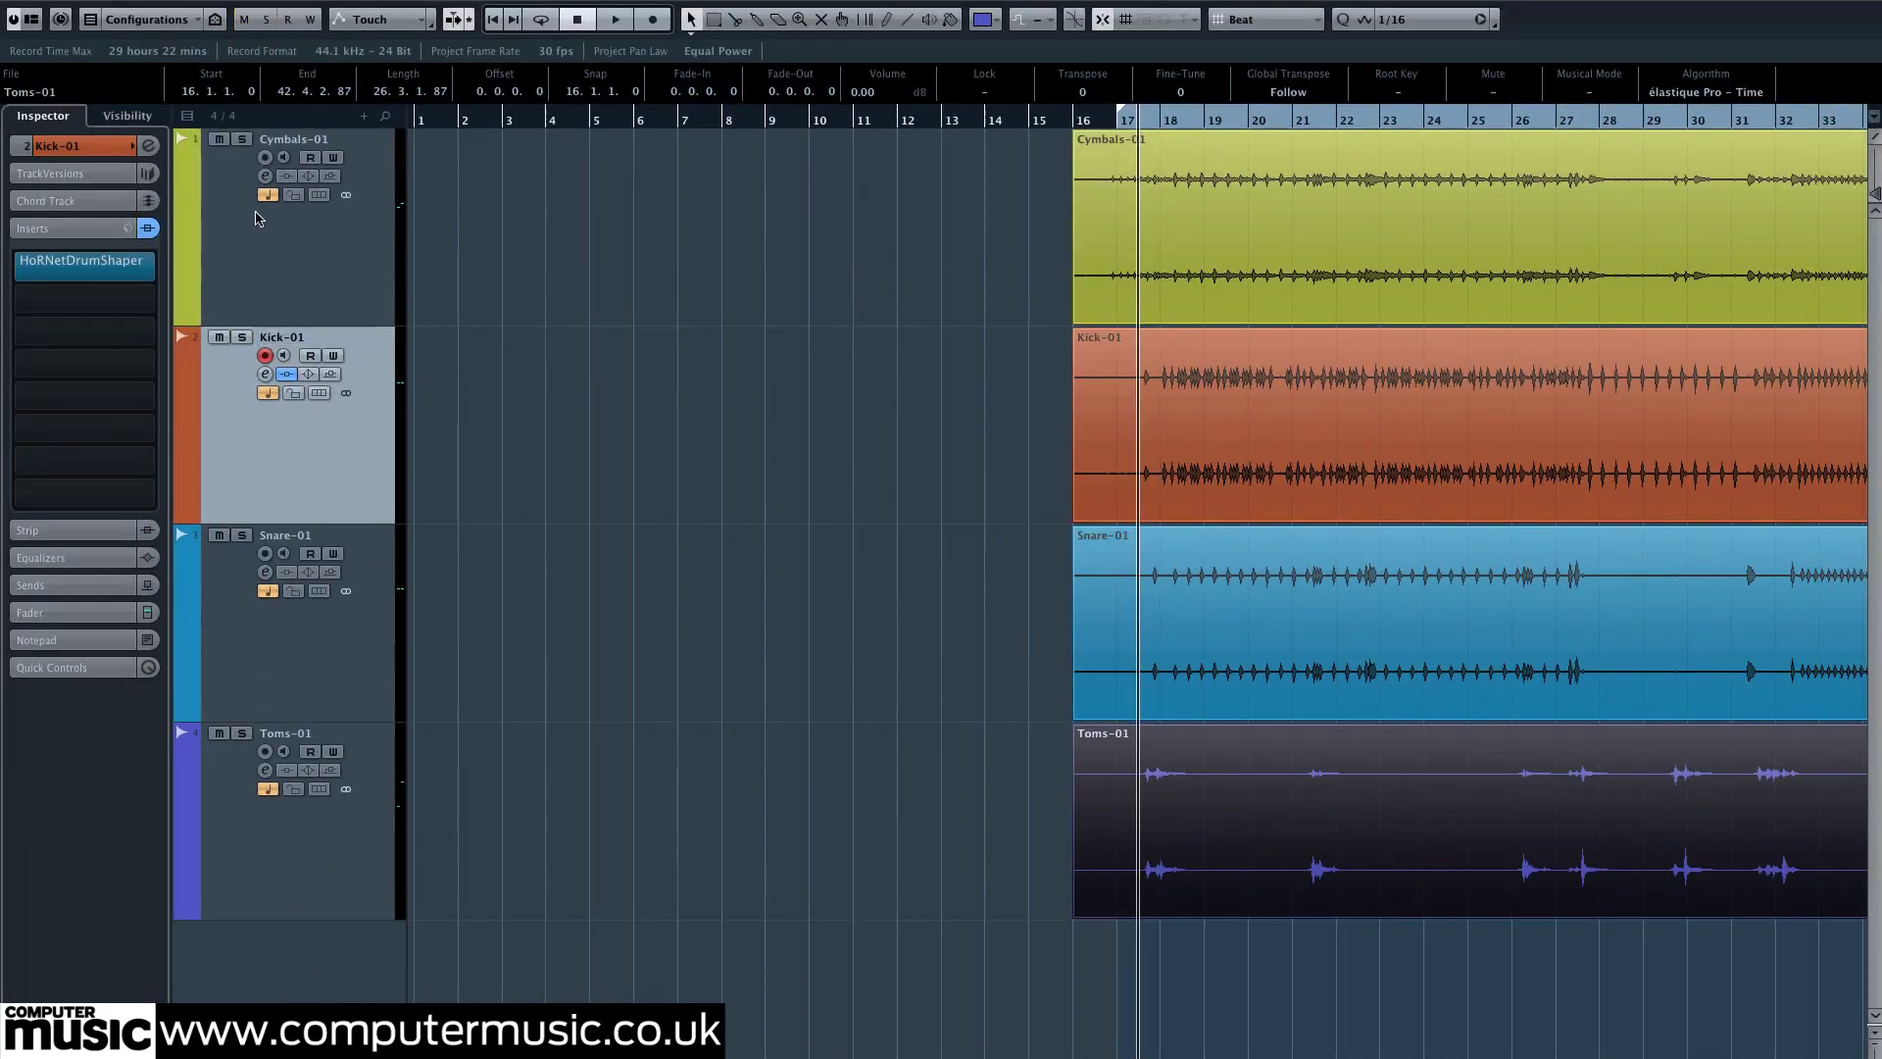
click(244, 183)
click(241, 139)
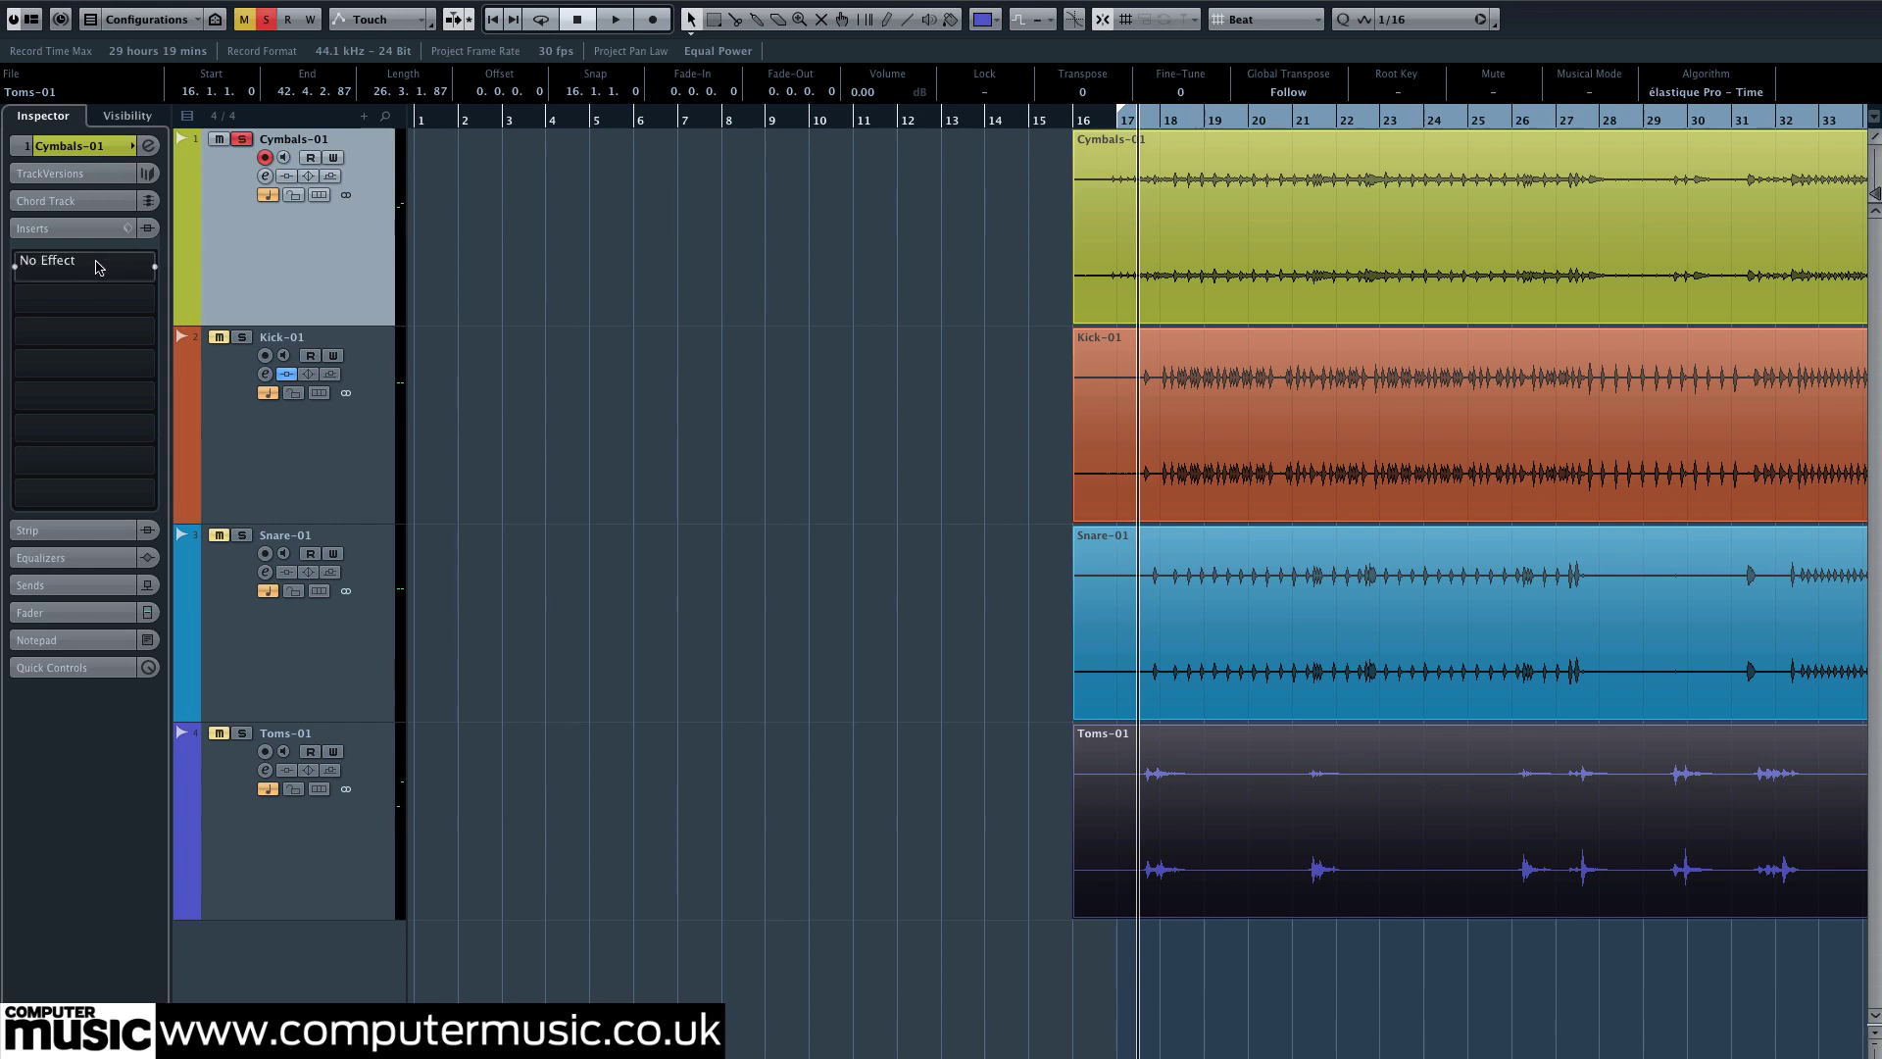
Load HoRNetDrumShaper in the first insert slot of Cymbals-01 and set its track type to Cymbals.
click(98, 266)
text(drums)
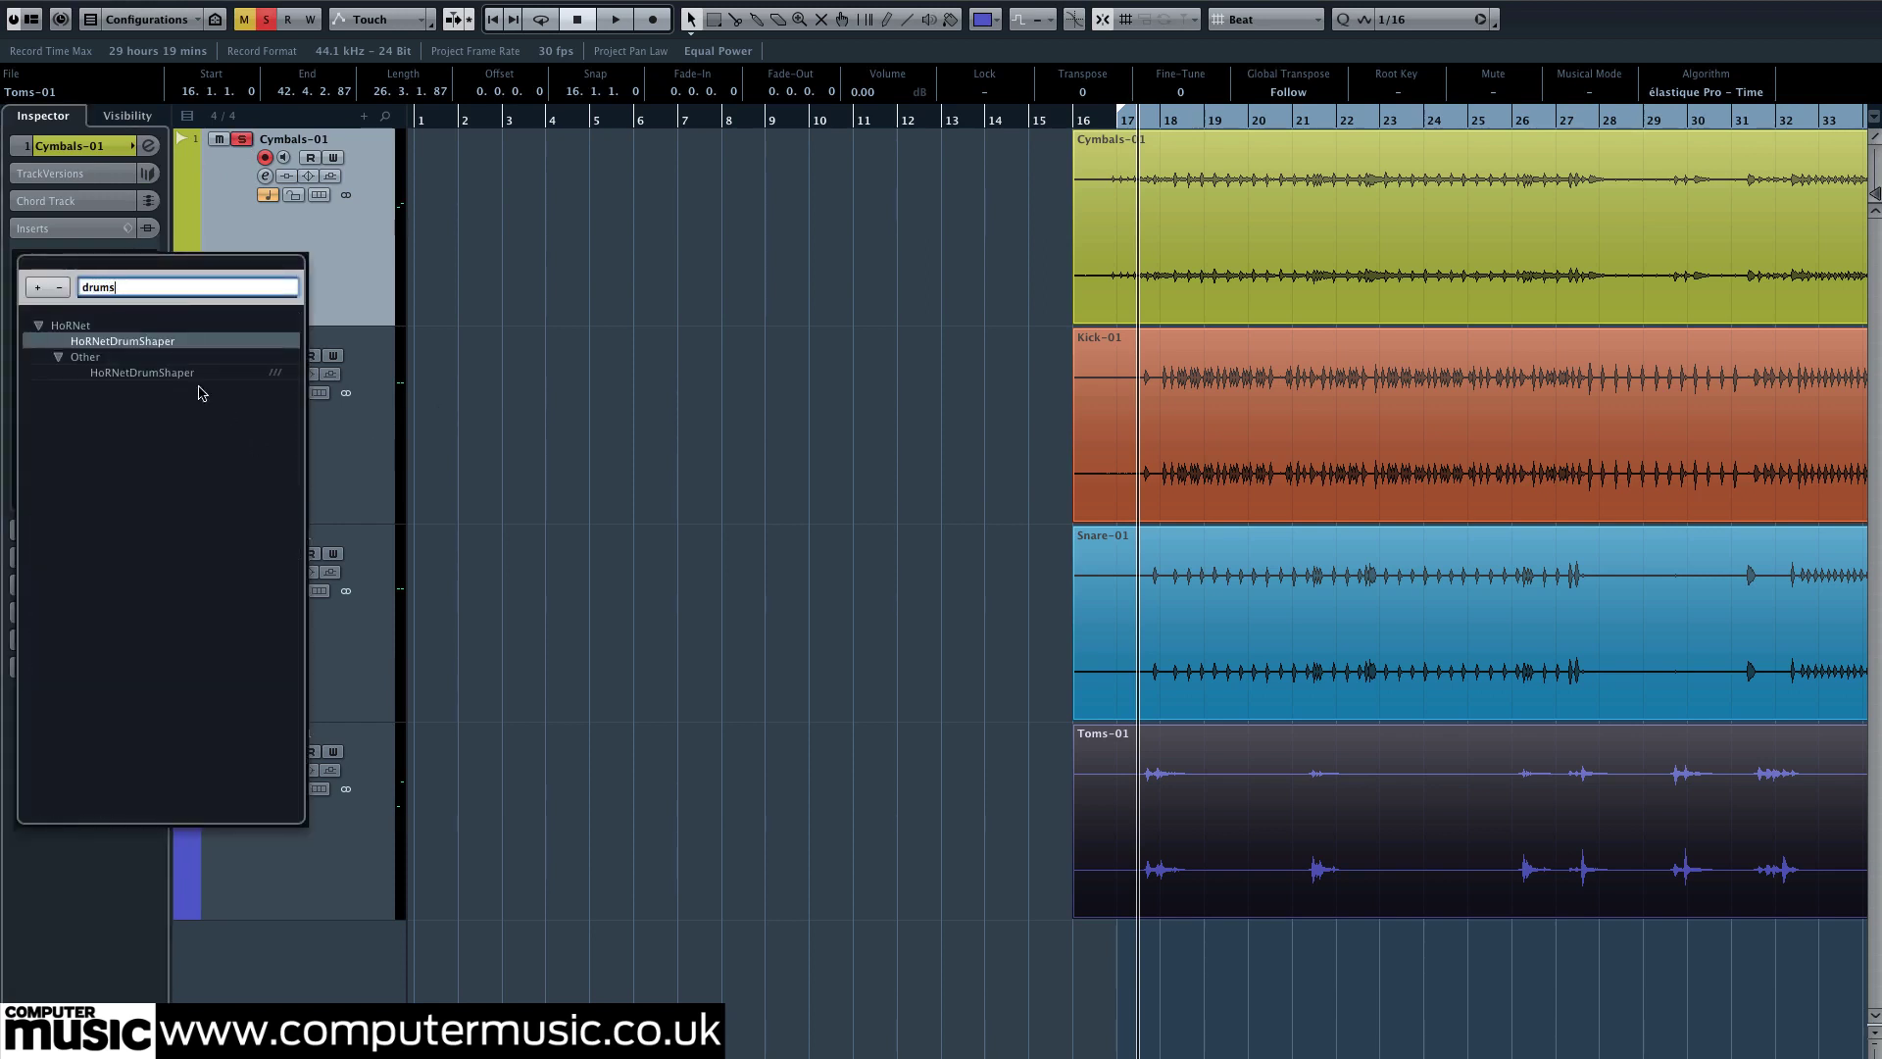
click(147, 341)
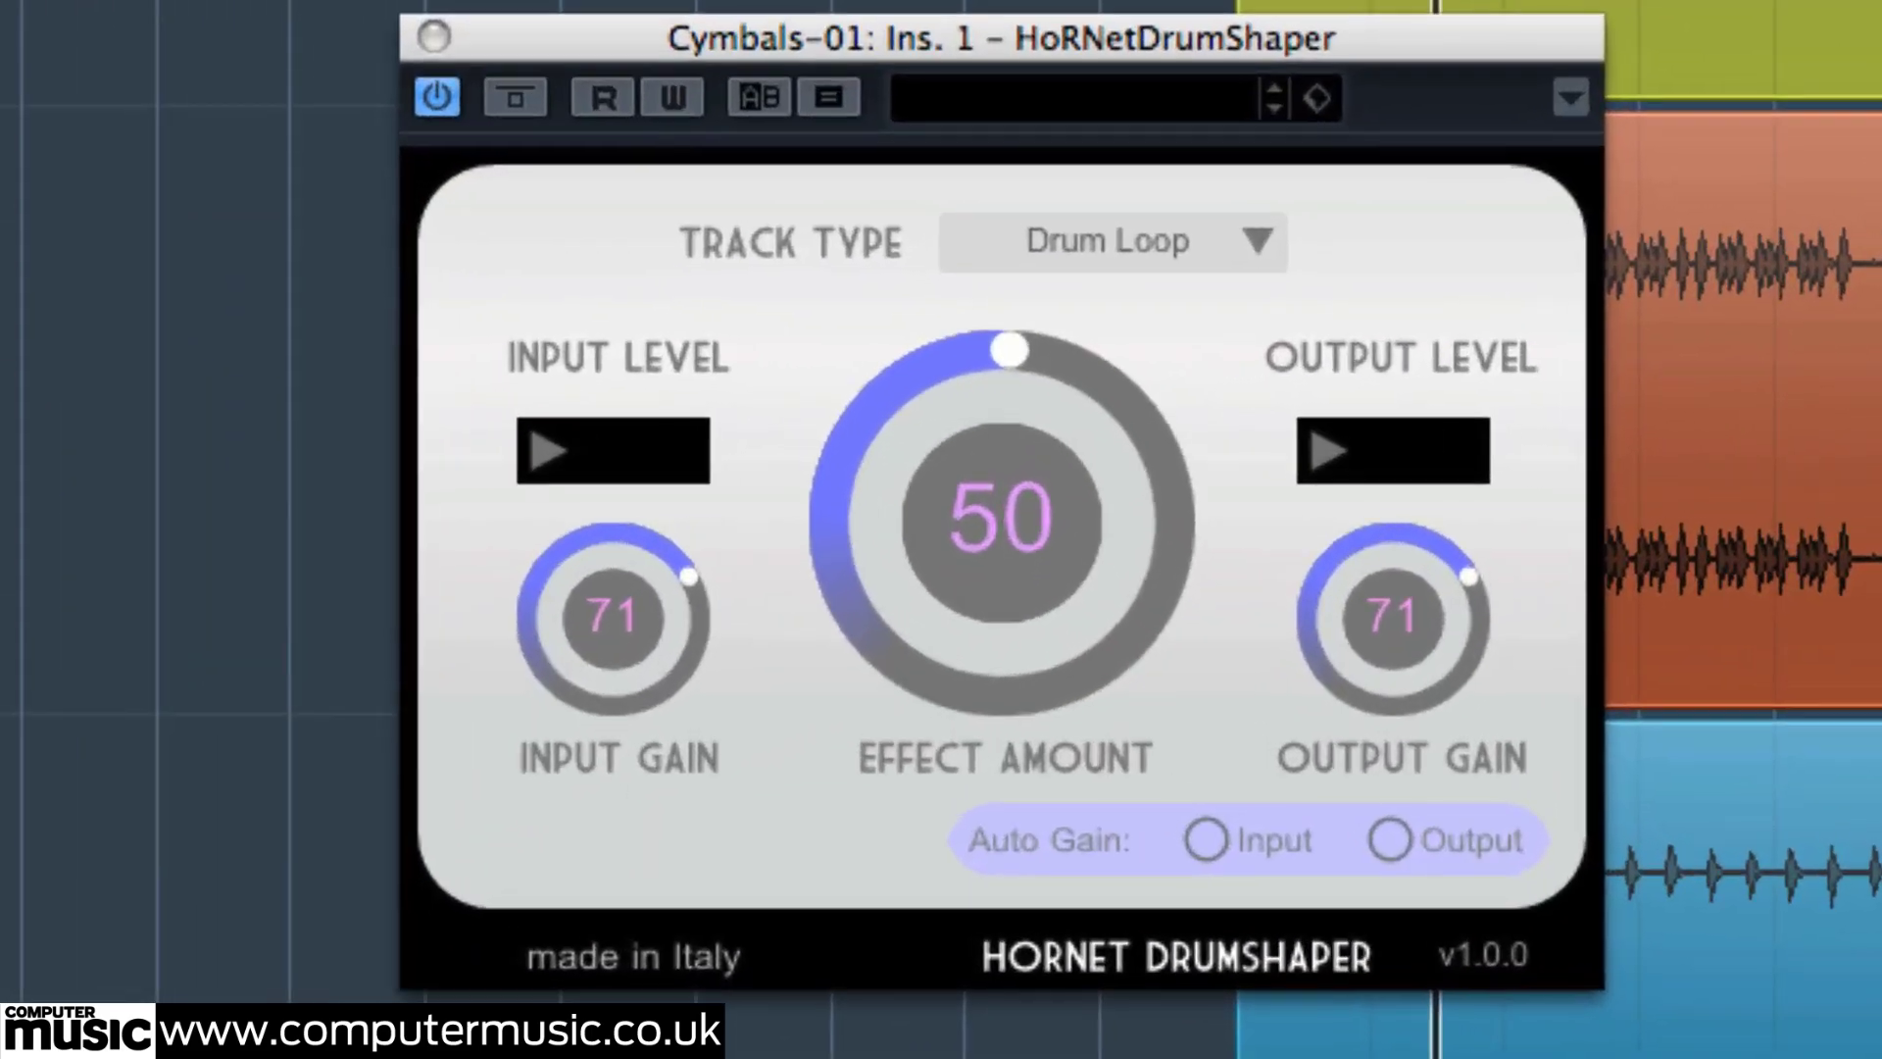
click(985, 255)
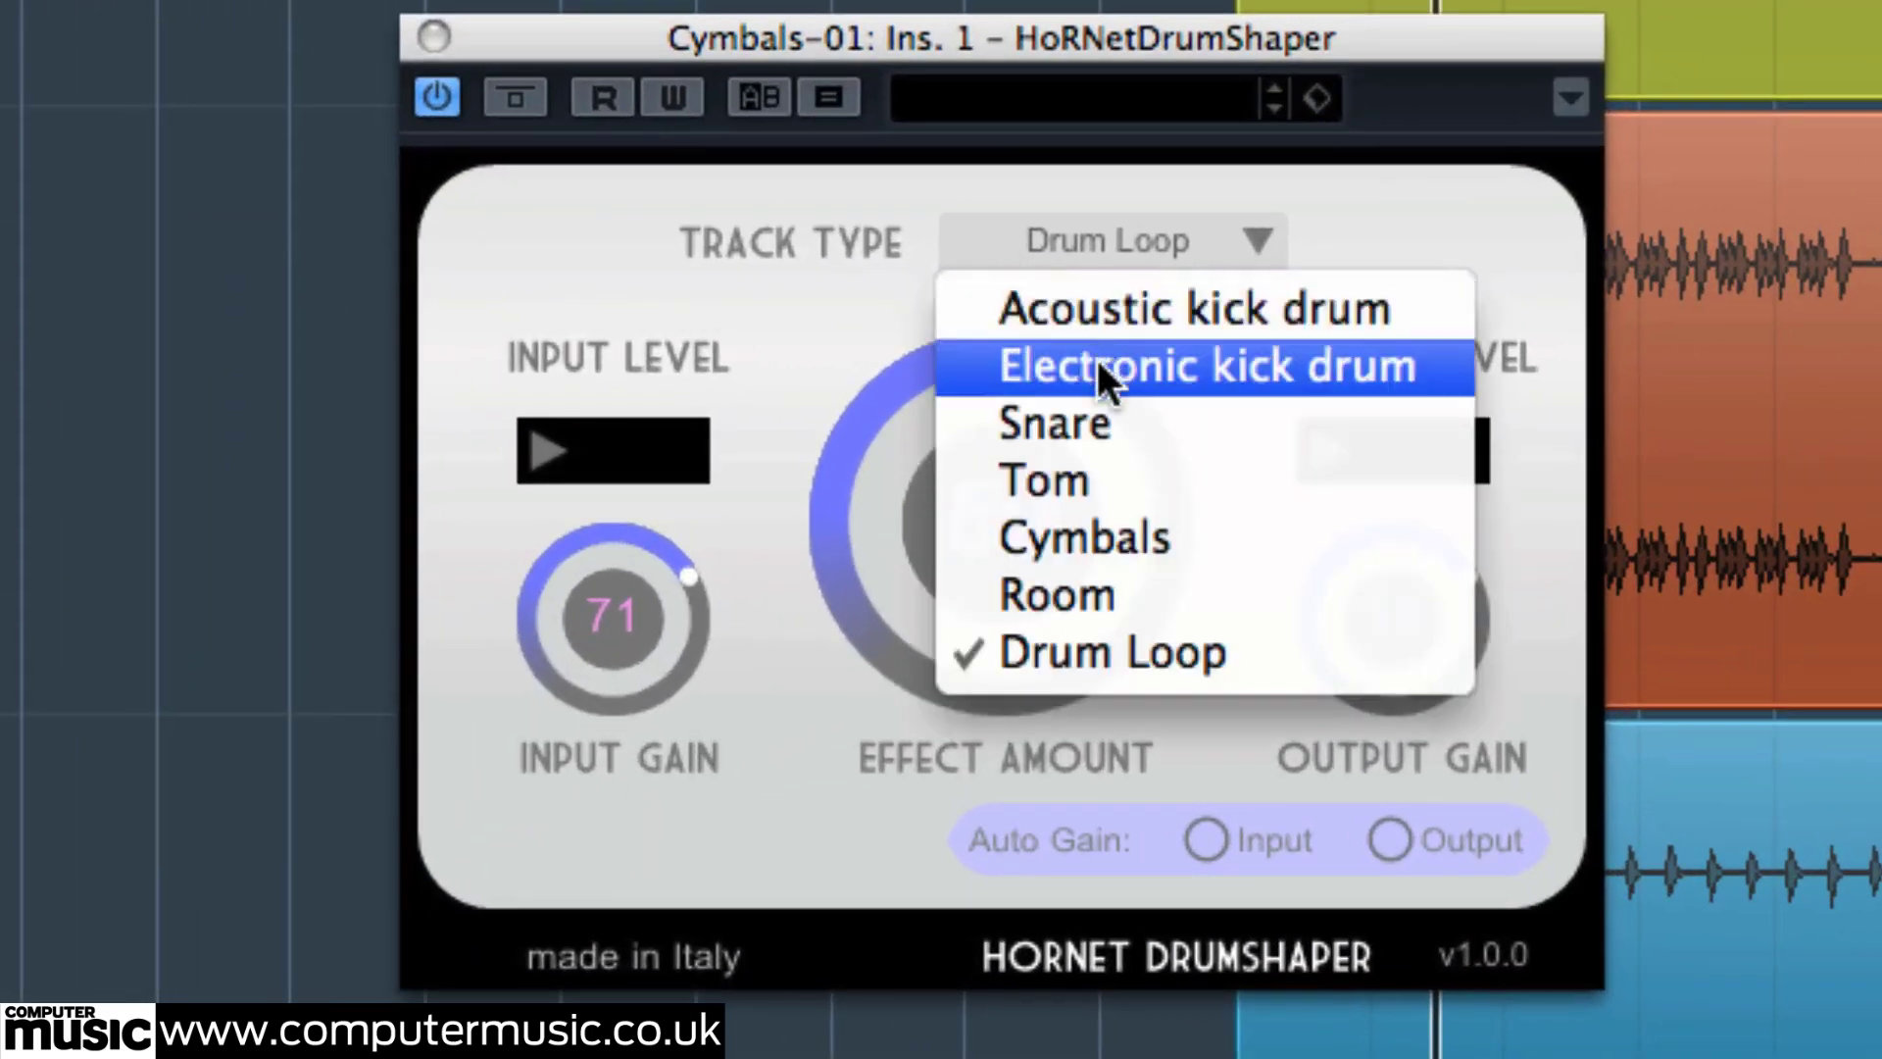
click(1086, 538)
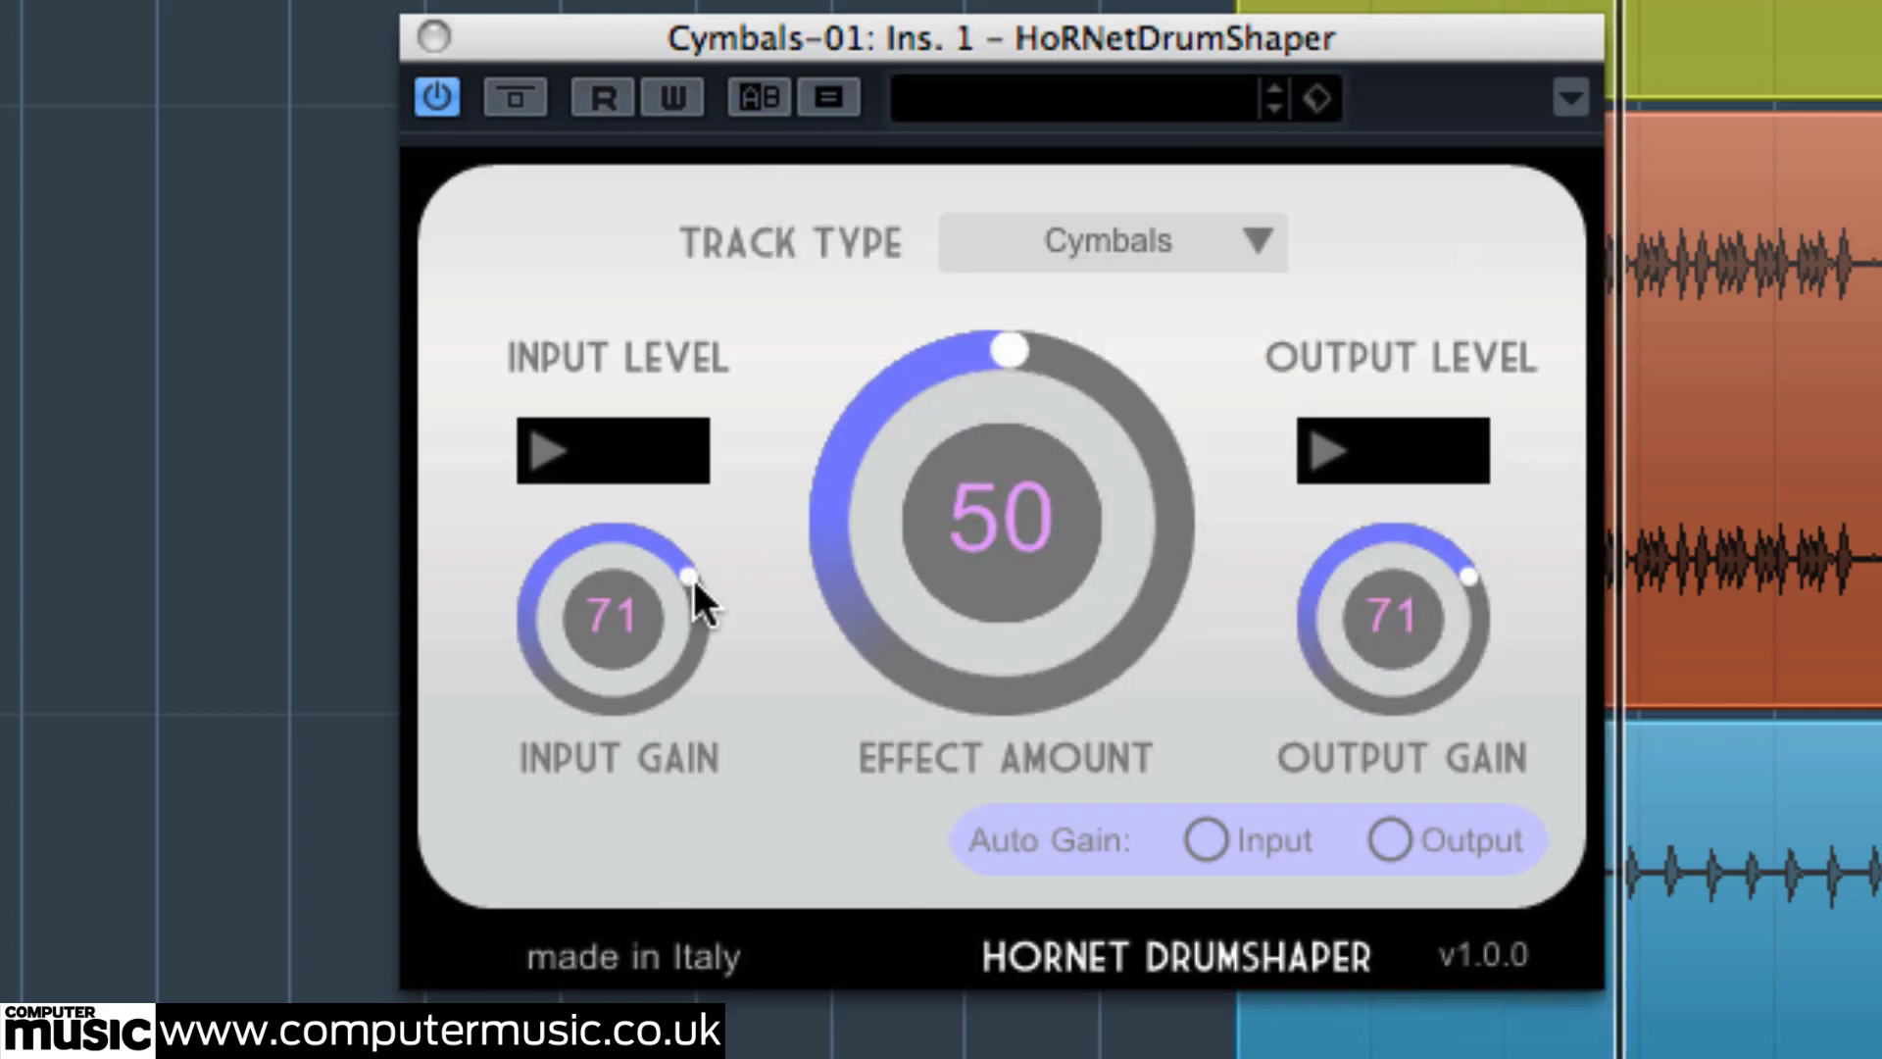
Set the cymbals' input gain to 100, effect amount to 63 and output gain to 50, then compare by toggling bypass on and off.
drag(671, 602, 686, 544)
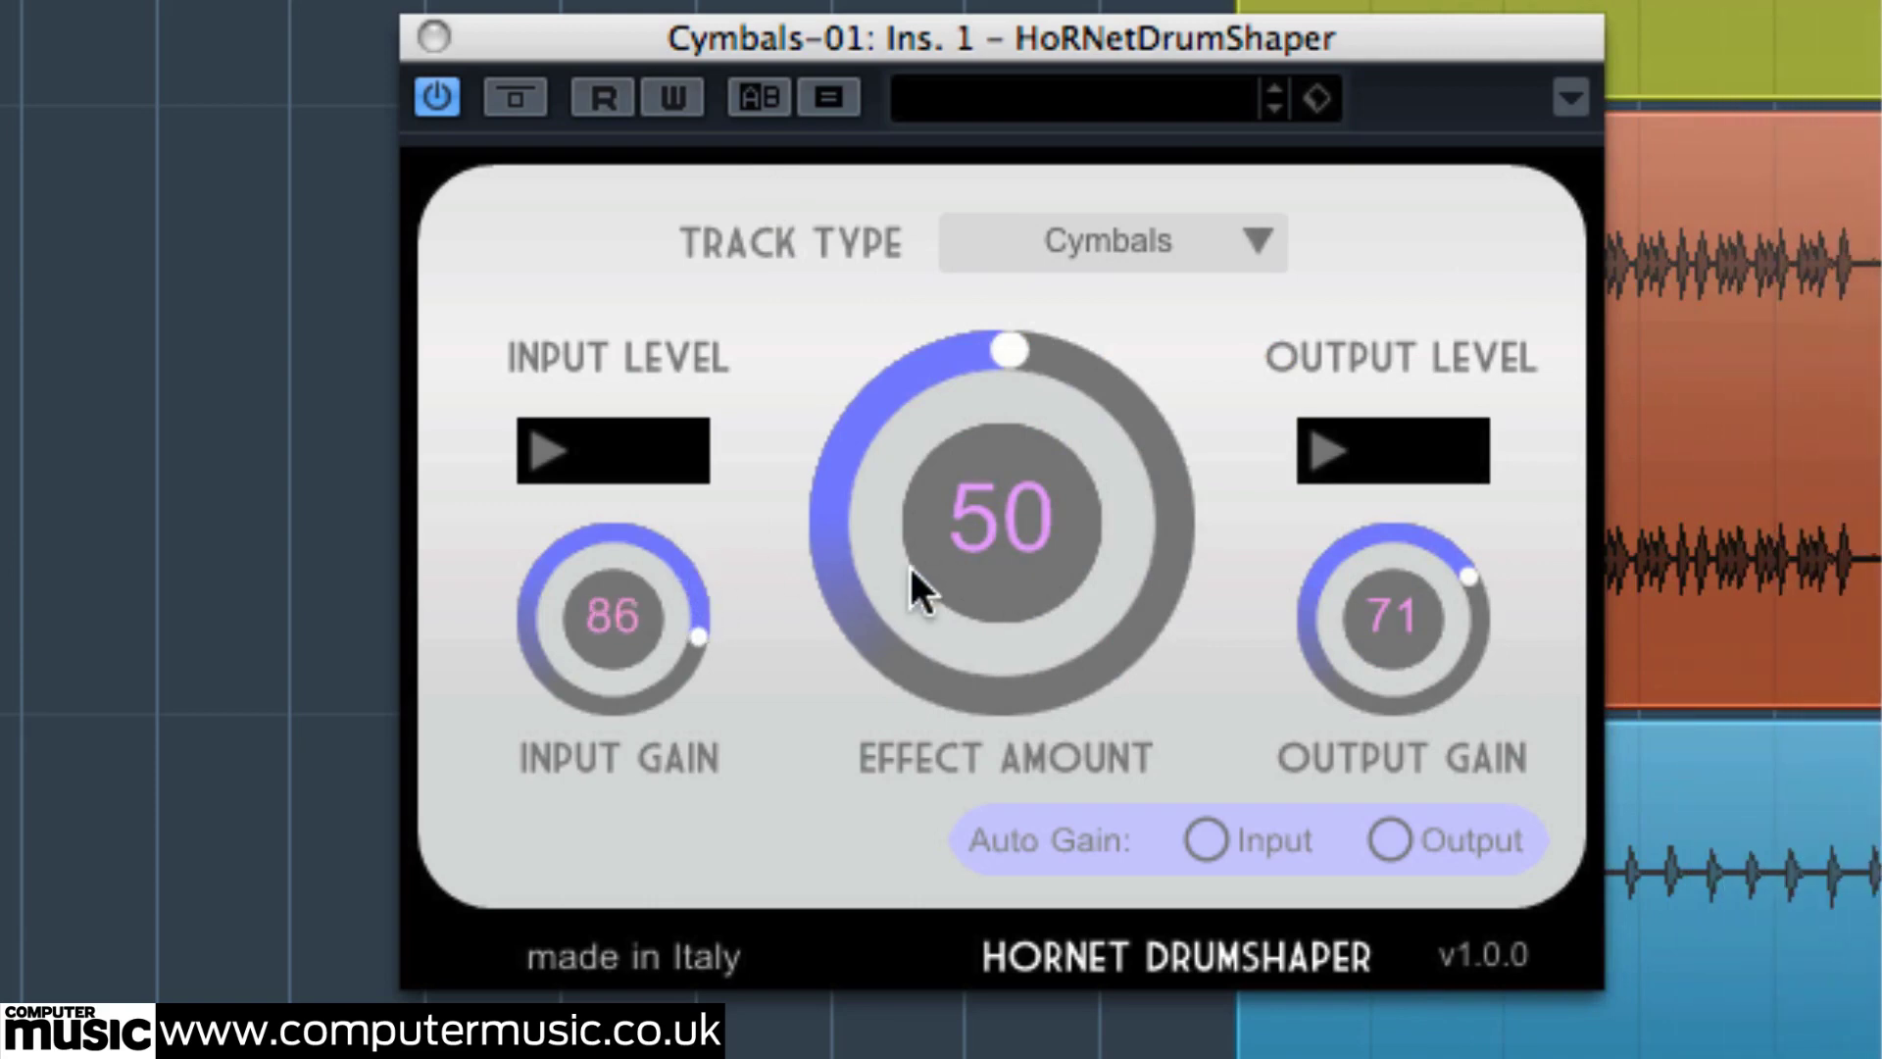
drag(909, 562, 931, 373)
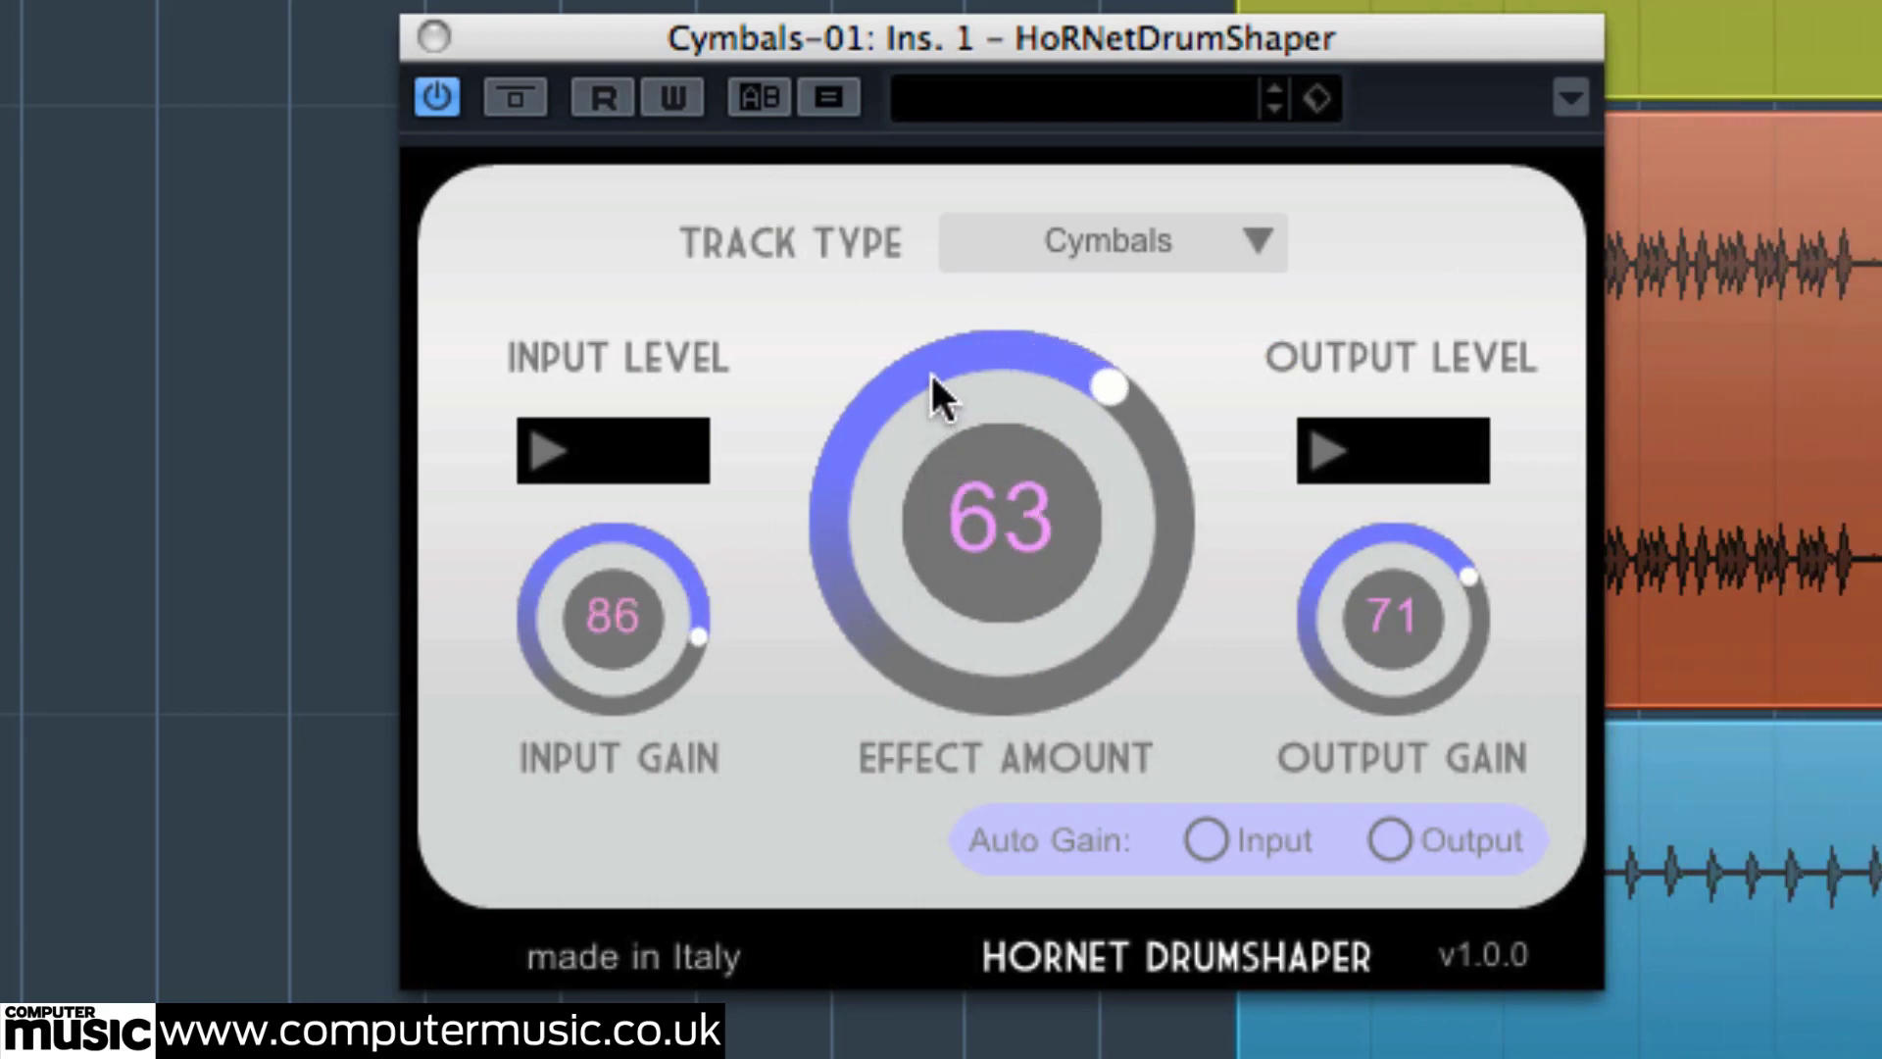
drag(1277, 591, 1356, 851)
drag(691, 573, 689, 520)
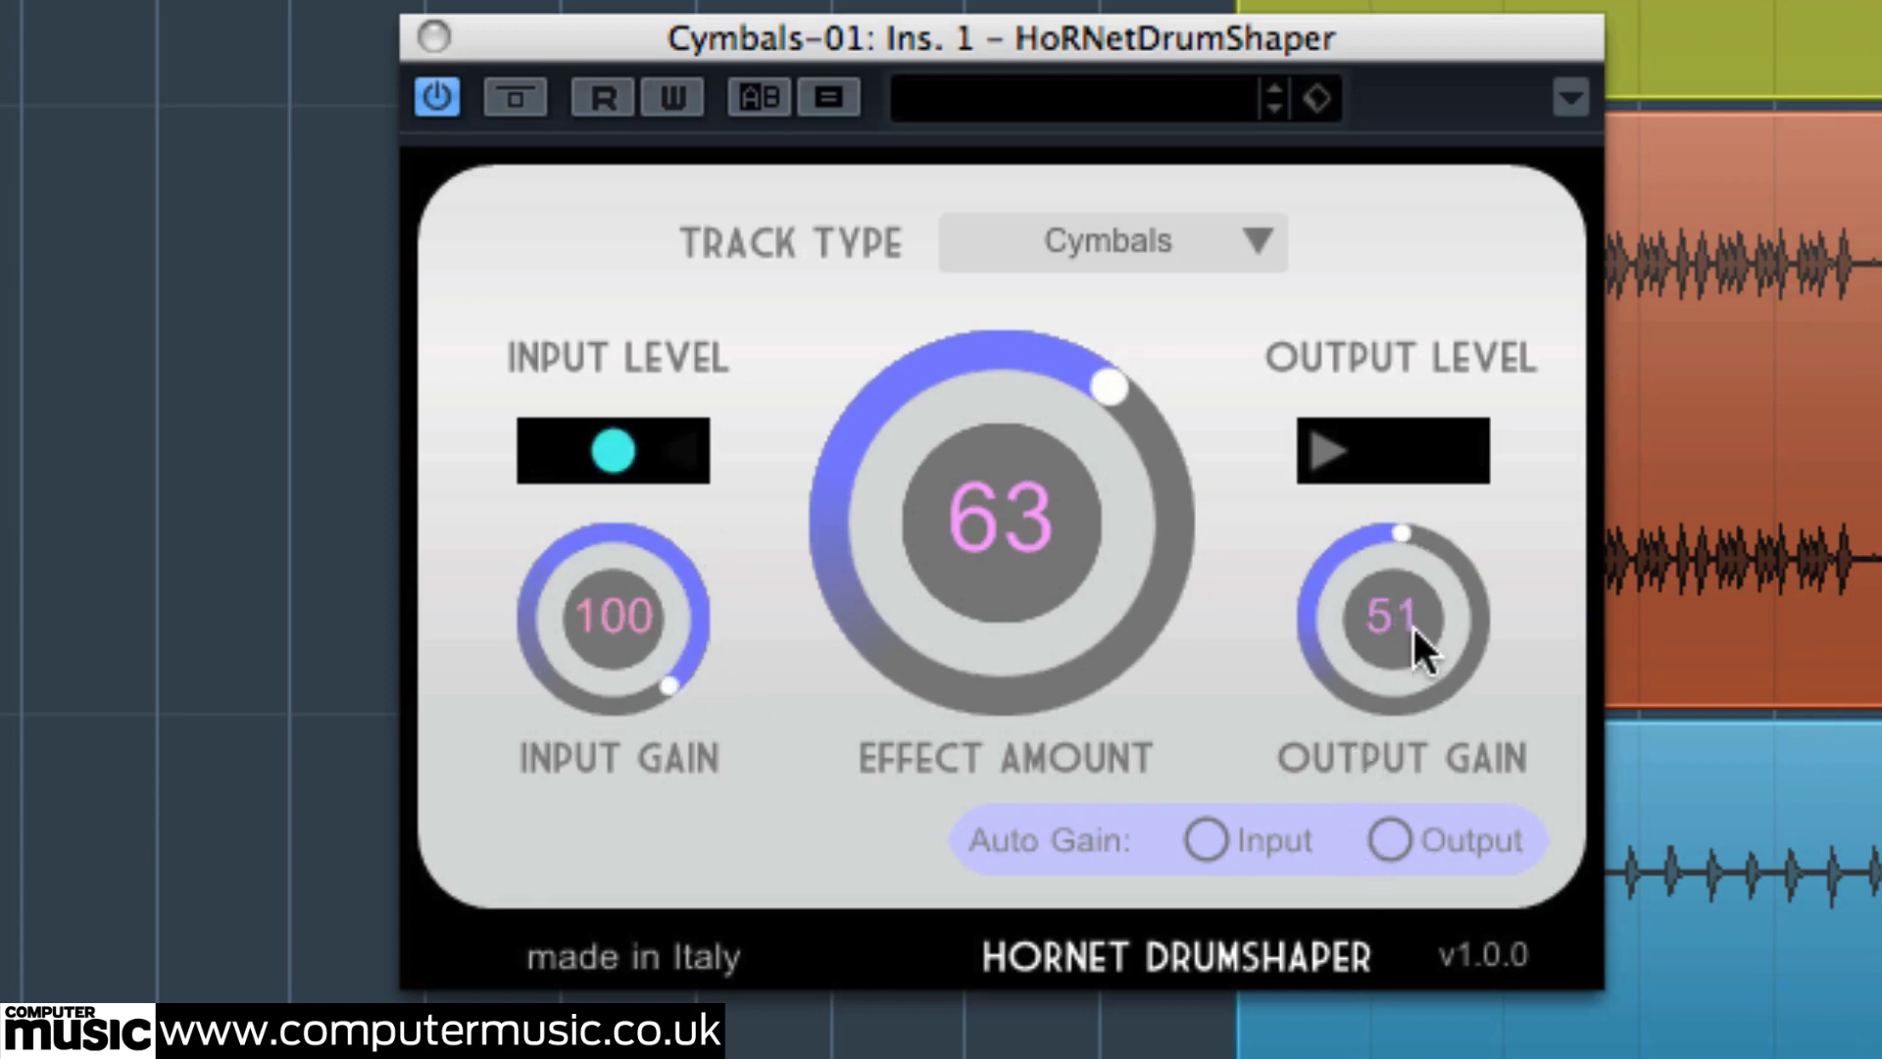
scroll(1412, 637, down, 1)
click(517, 98)
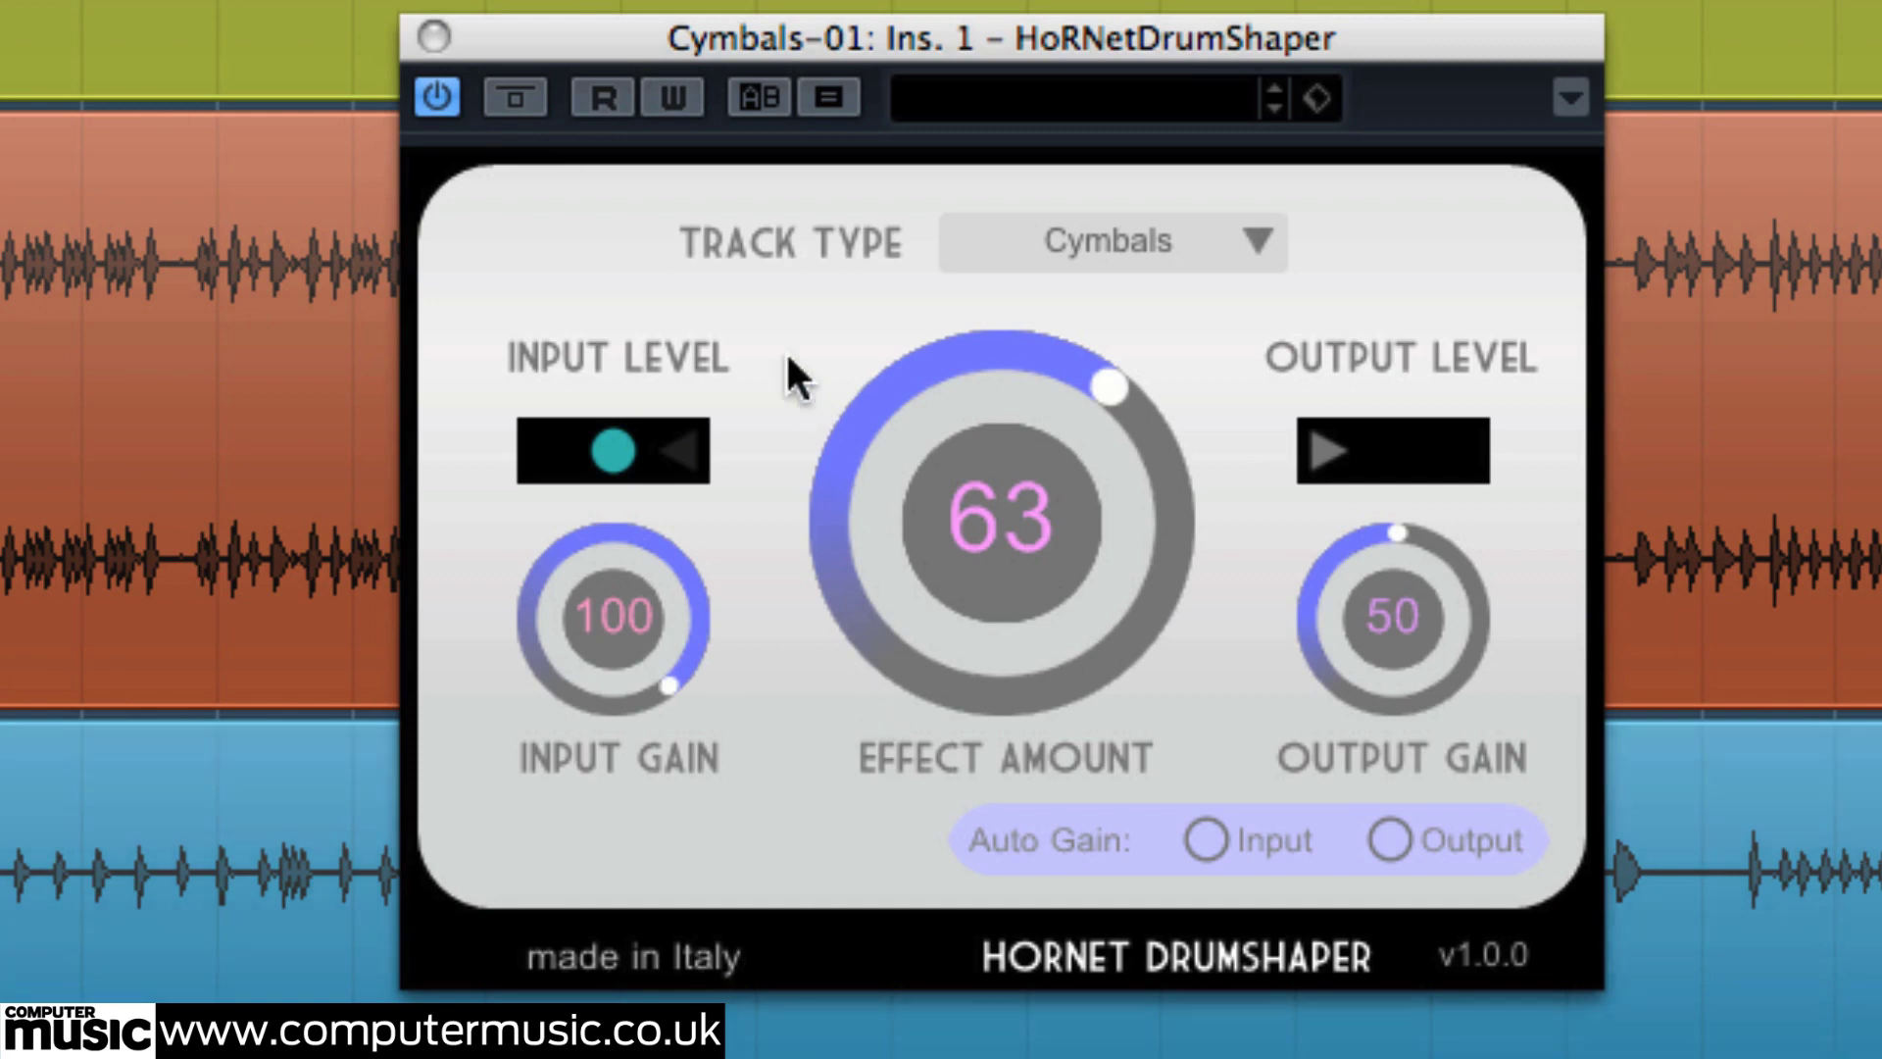
click(519, 97)
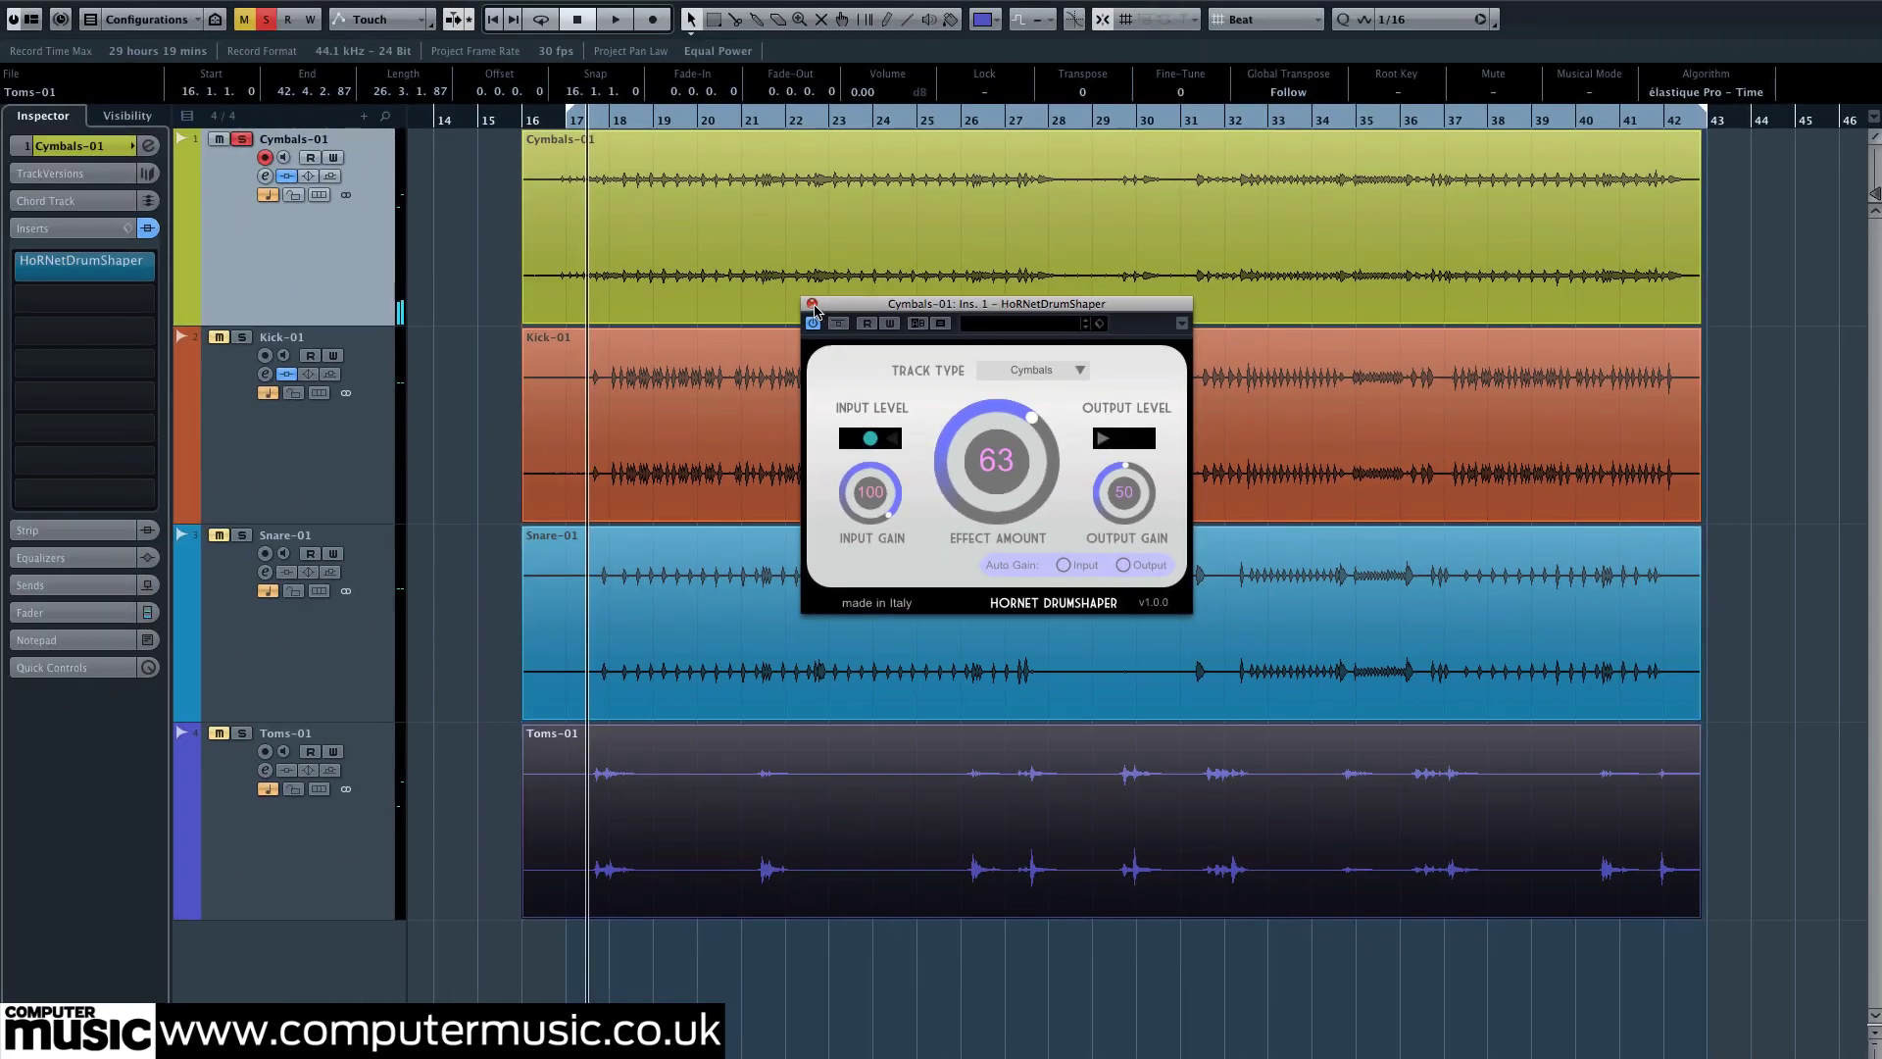
Close the cymbals' plugin window and move the solo from Cymbals-01 to the Snare-01 track.
click(812, 304)
click(242, 139)
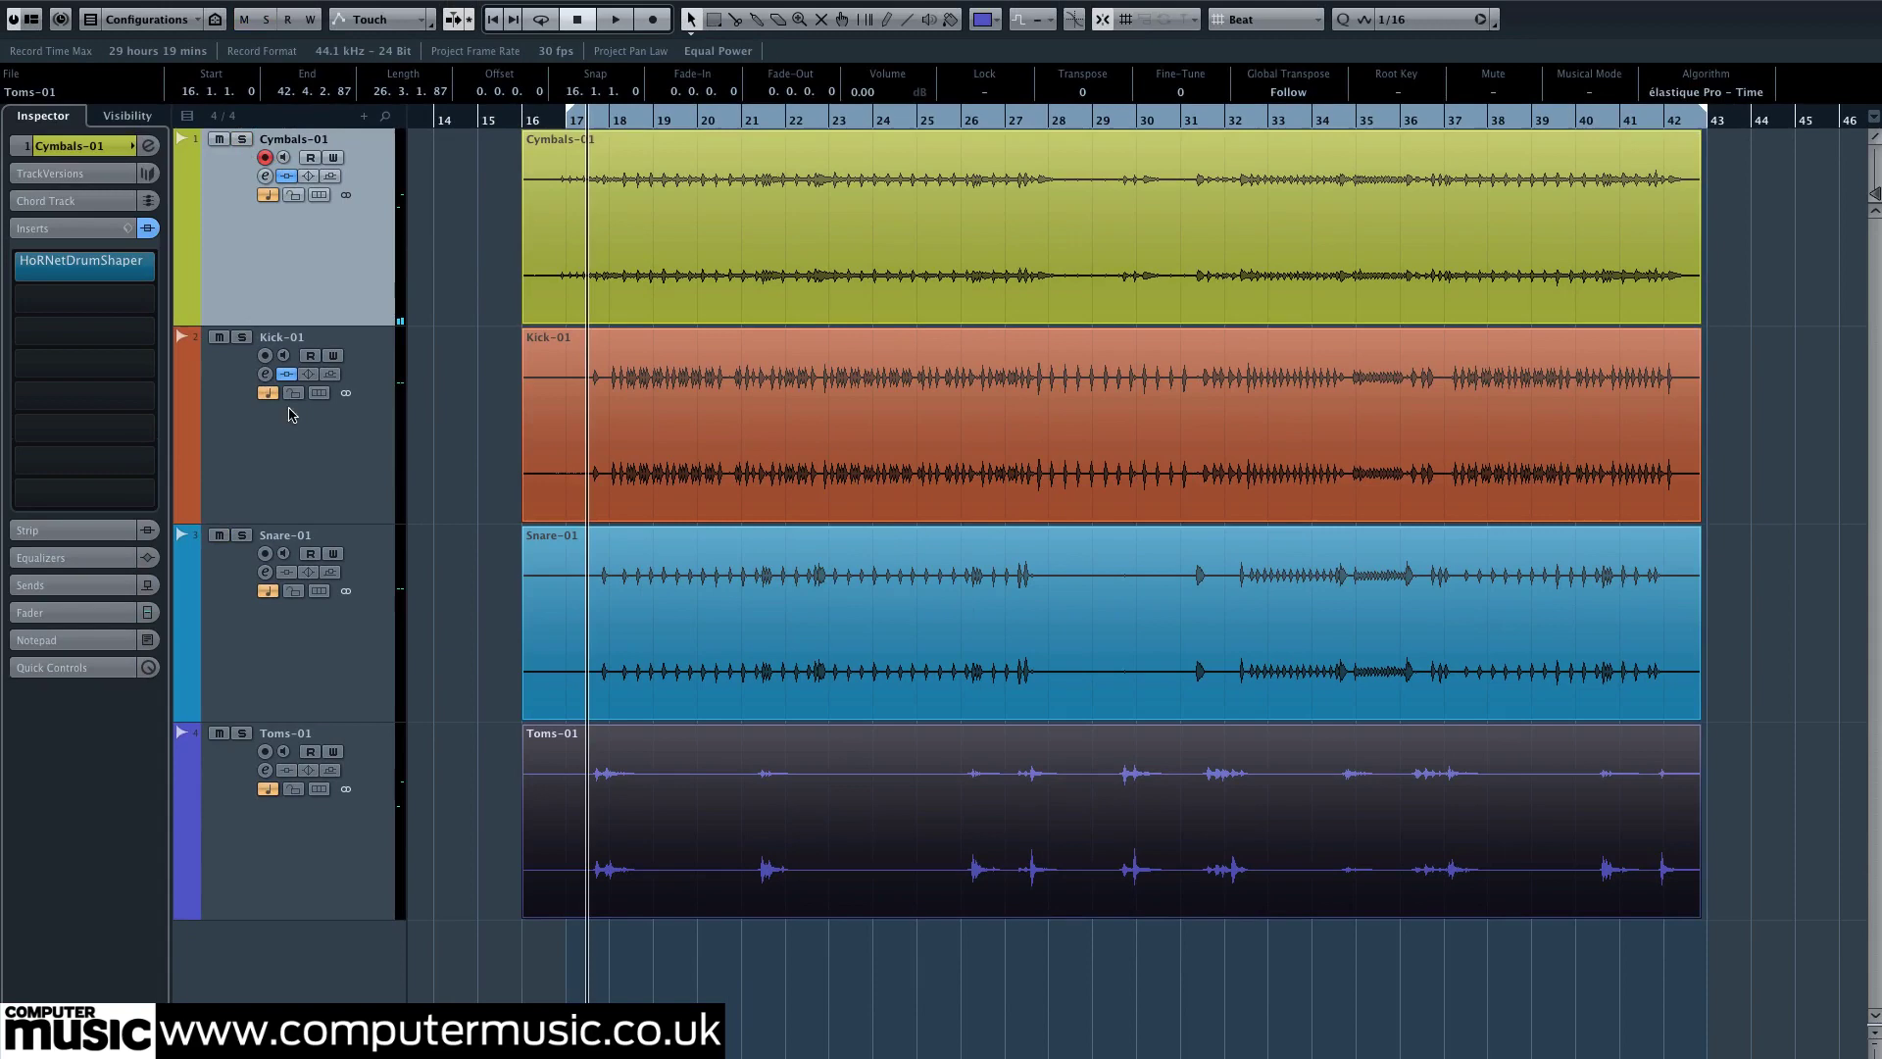
click(242, 535)
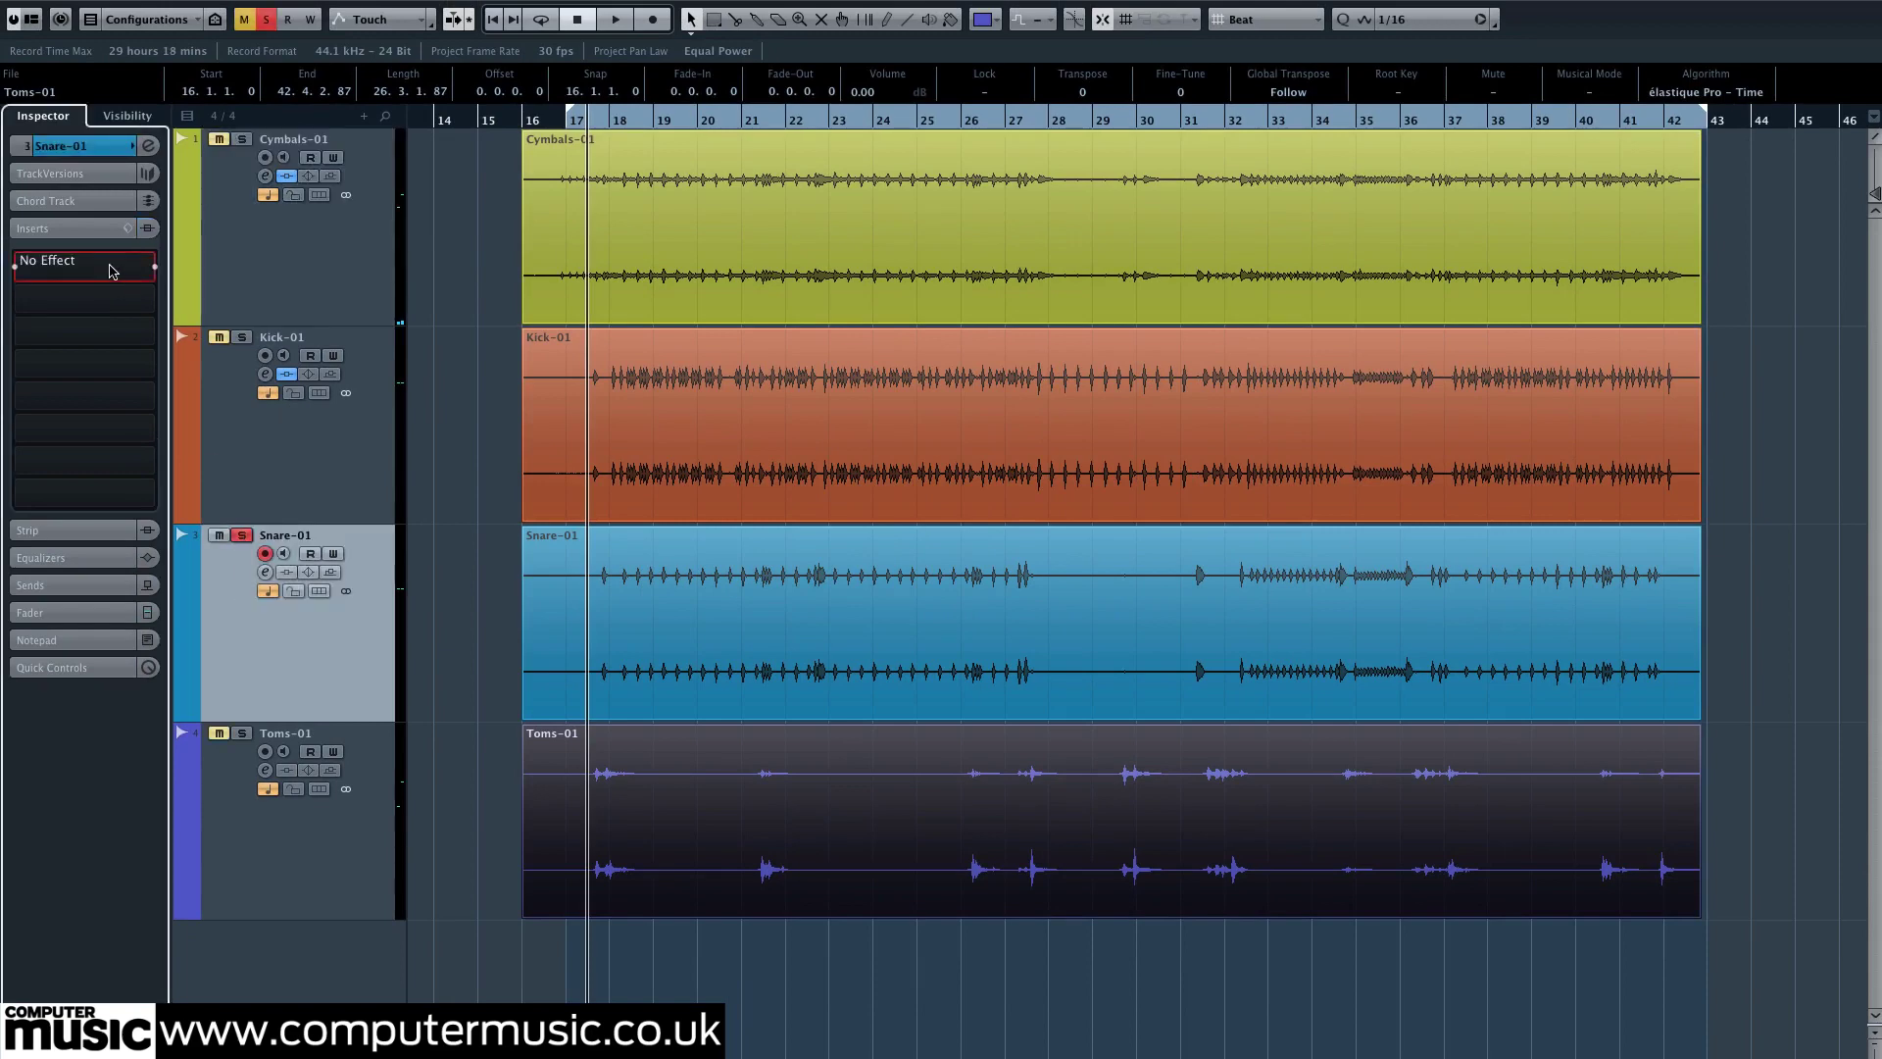
Load HoRNetDrumShaper in the first insert slot of Snare-01 and set its track type to Snare.
click(139, 284)
text(drums)
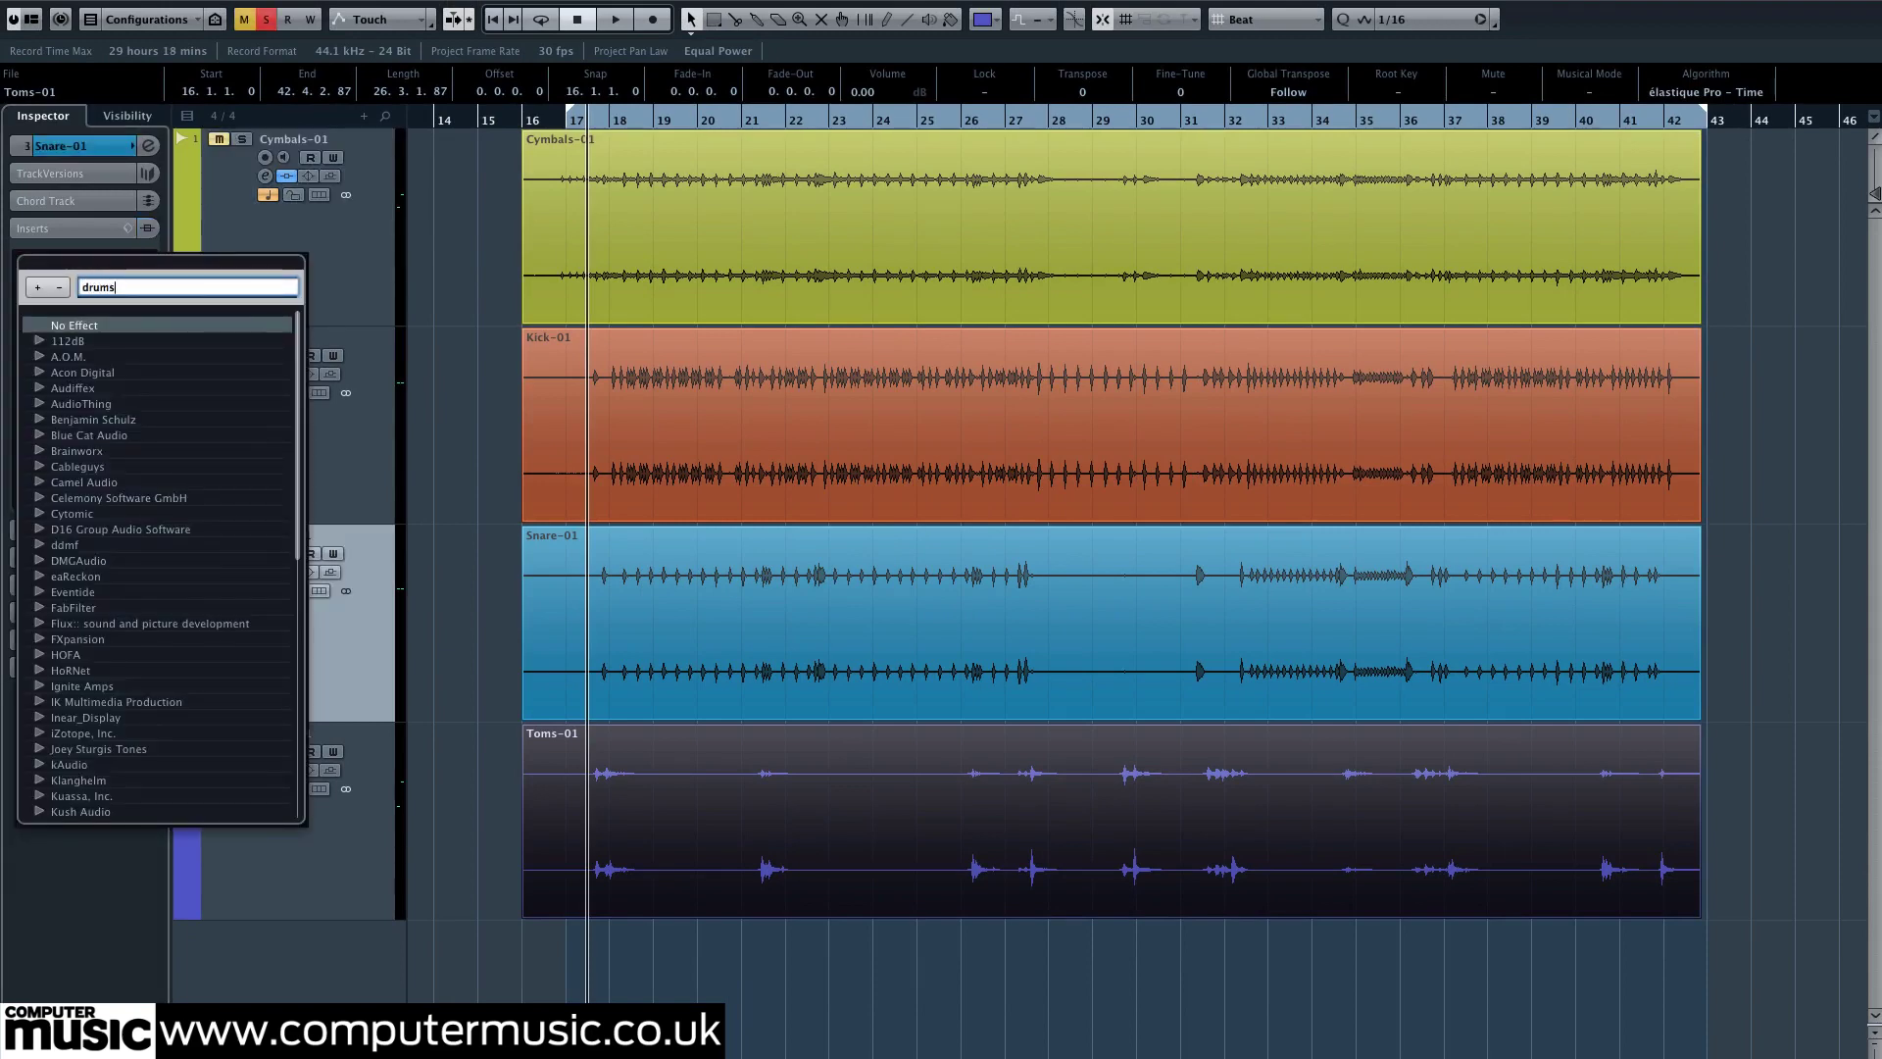
click(163, 350)
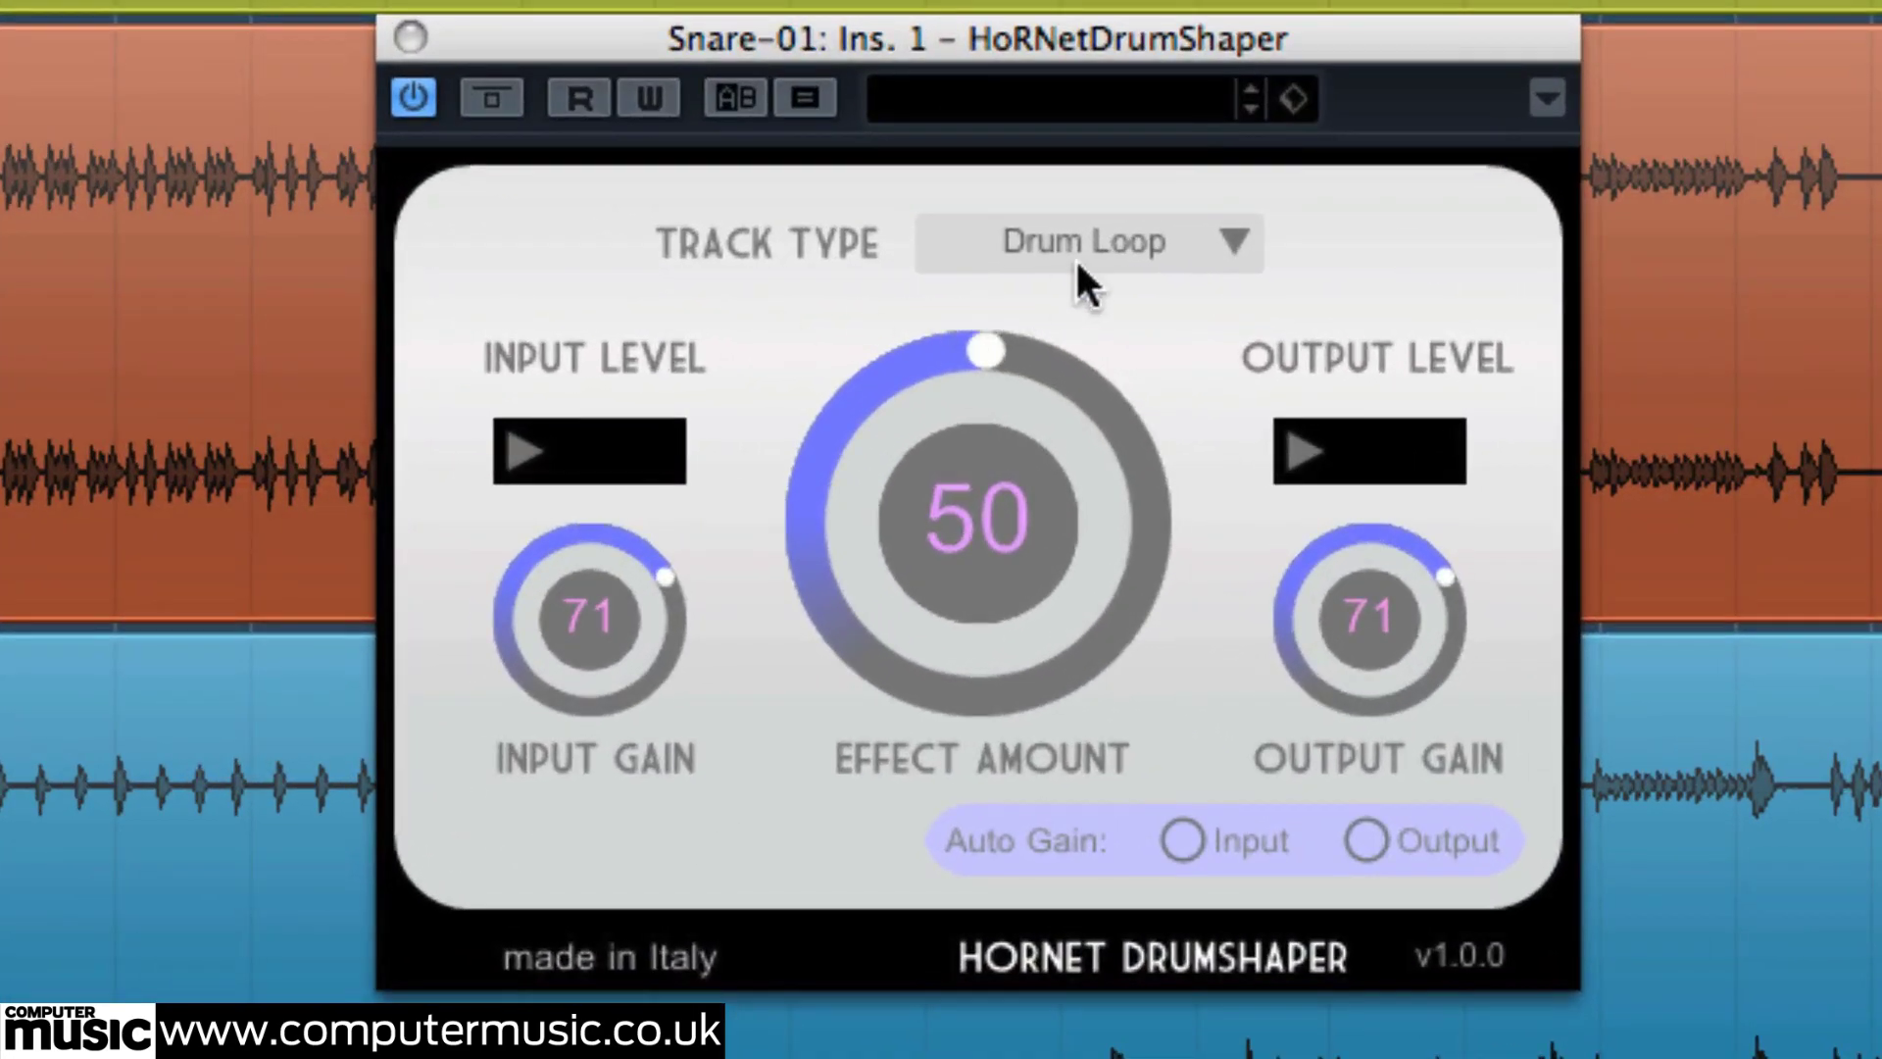
click(1079, 263)
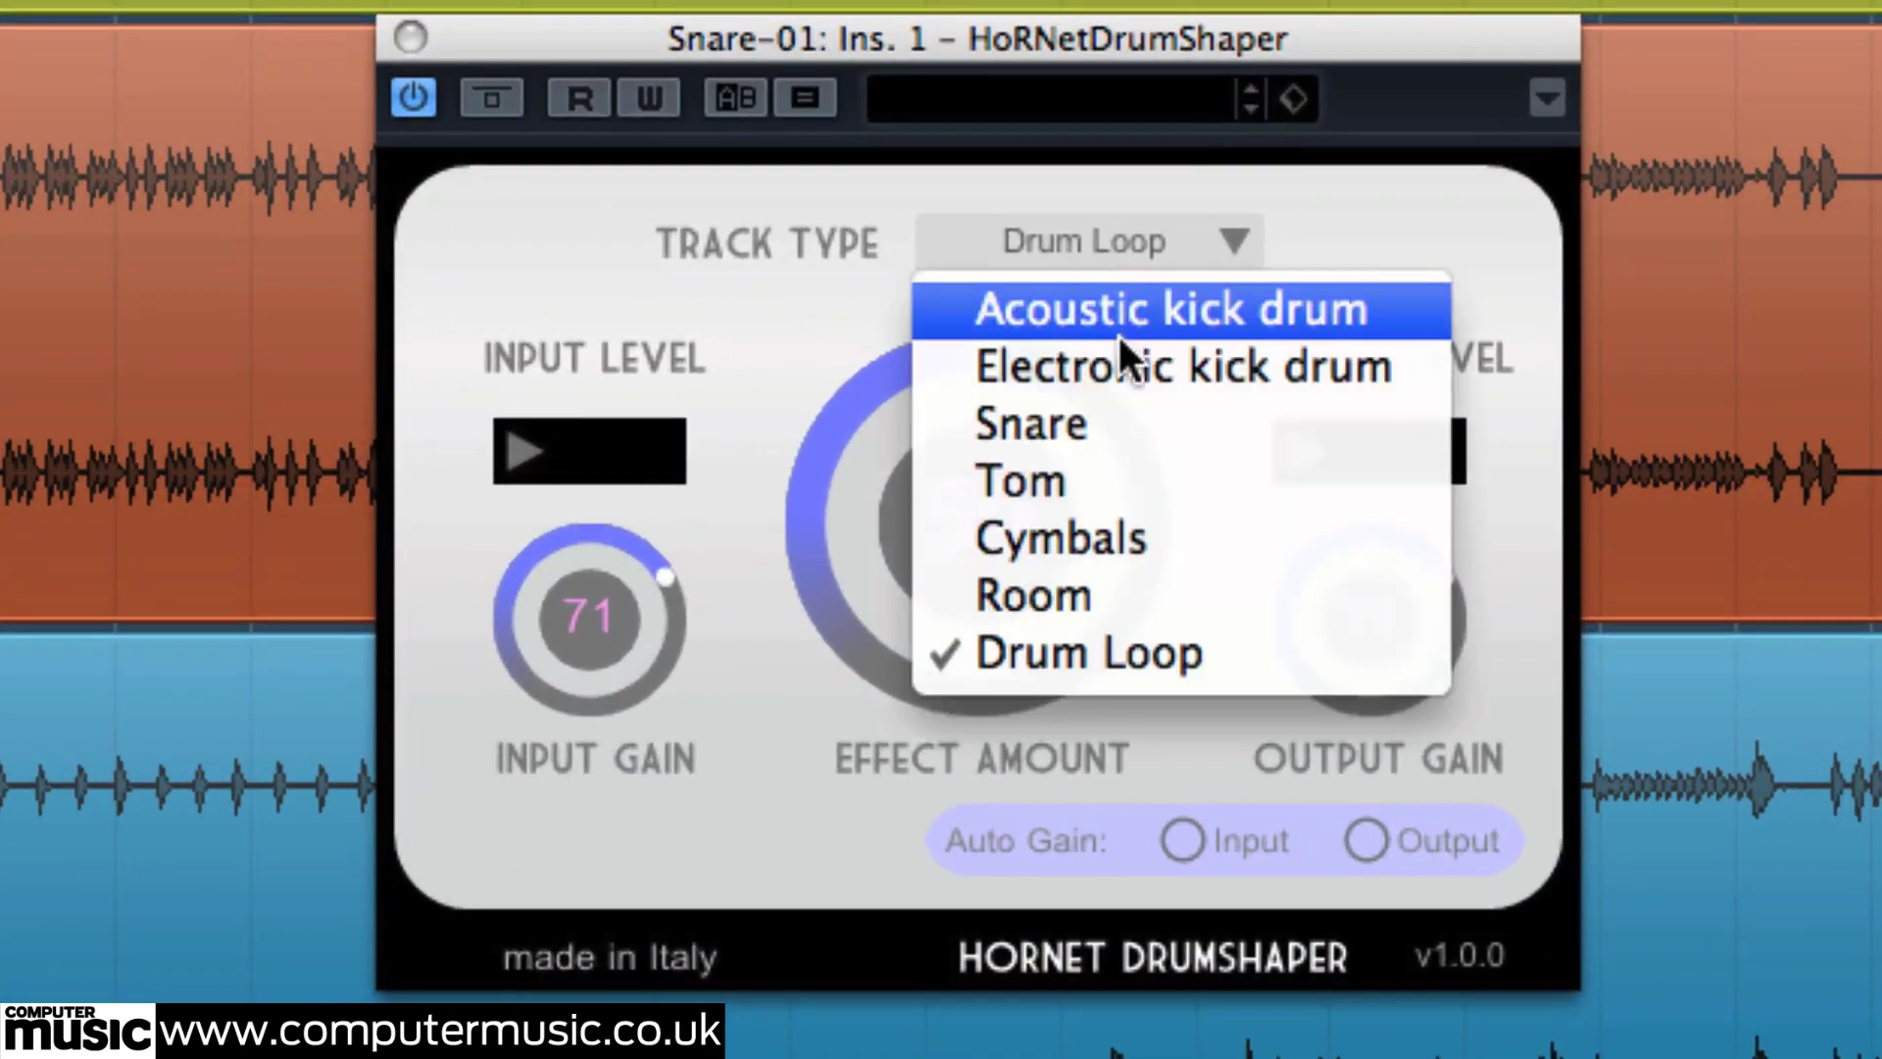
click(1110, 421)
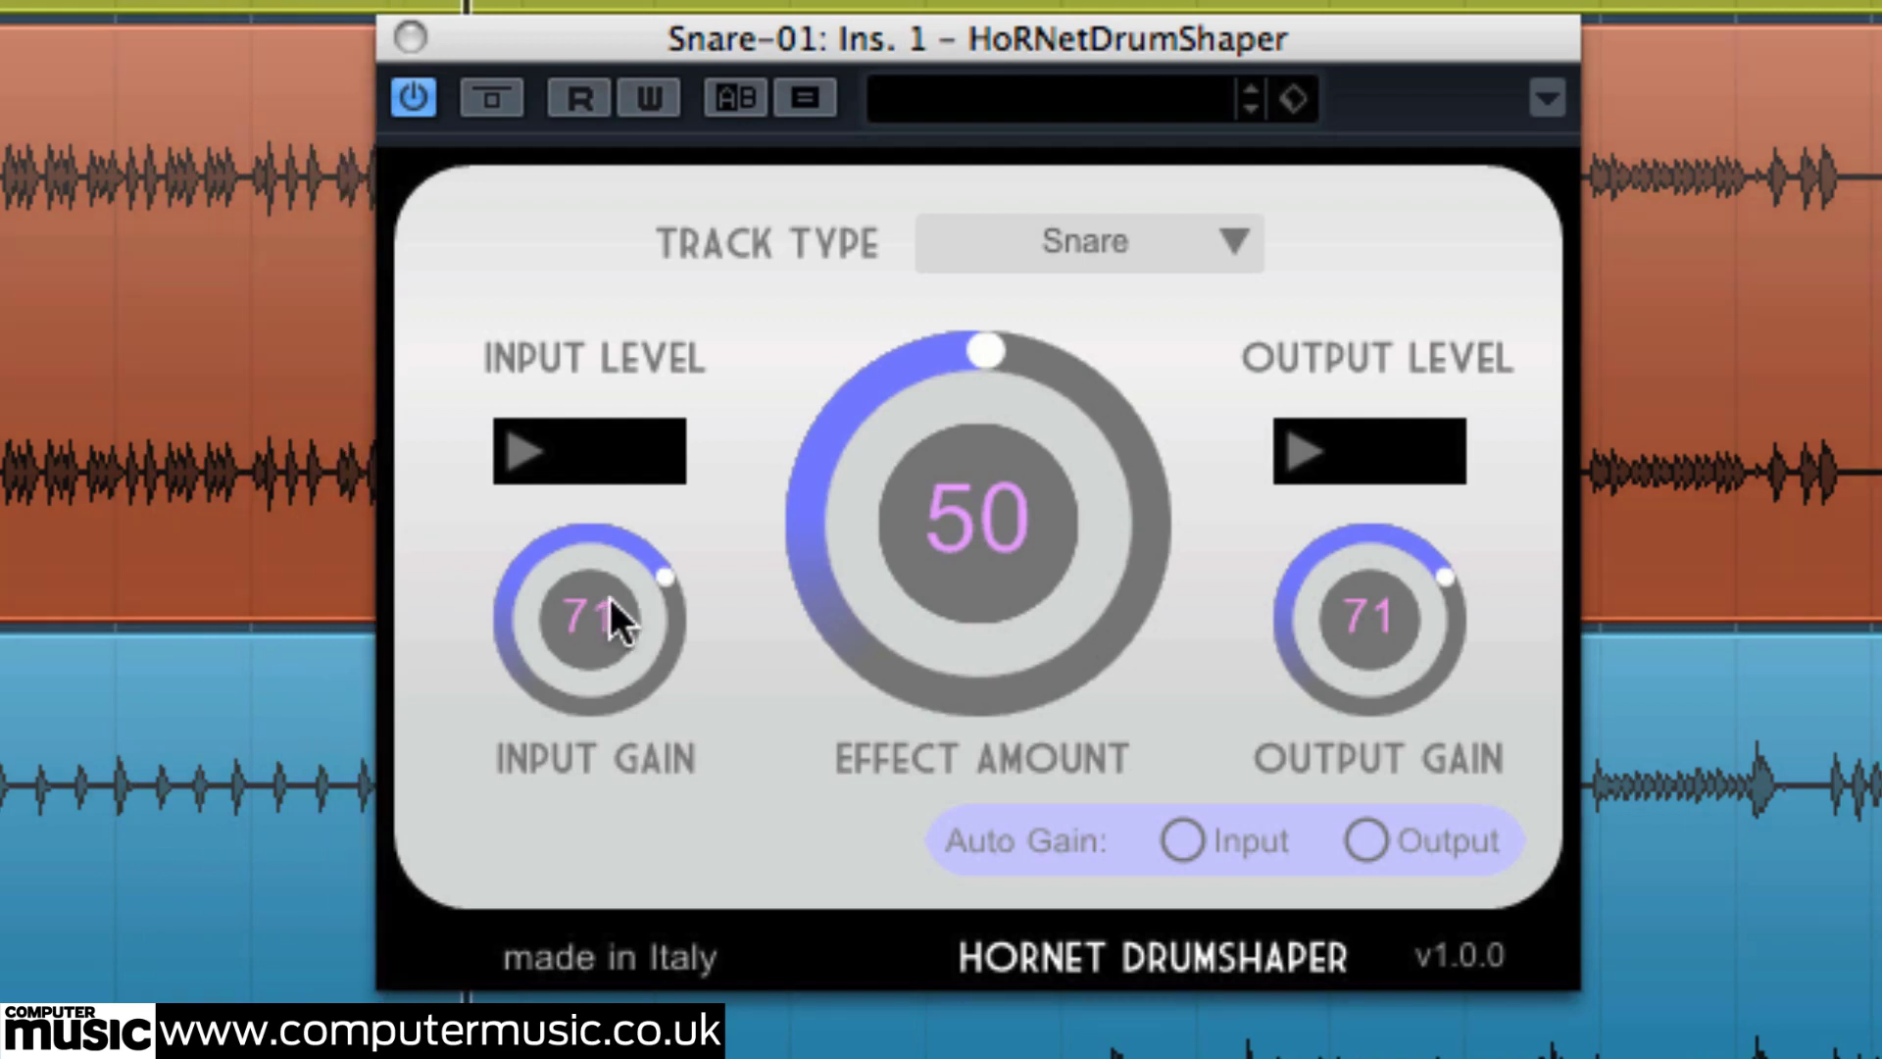
Set the snare's input gain to 84, effect amount to 60 and output gain to 73.
drag(610, 598, 643, 513)
drag(937, 504, 949, 338)
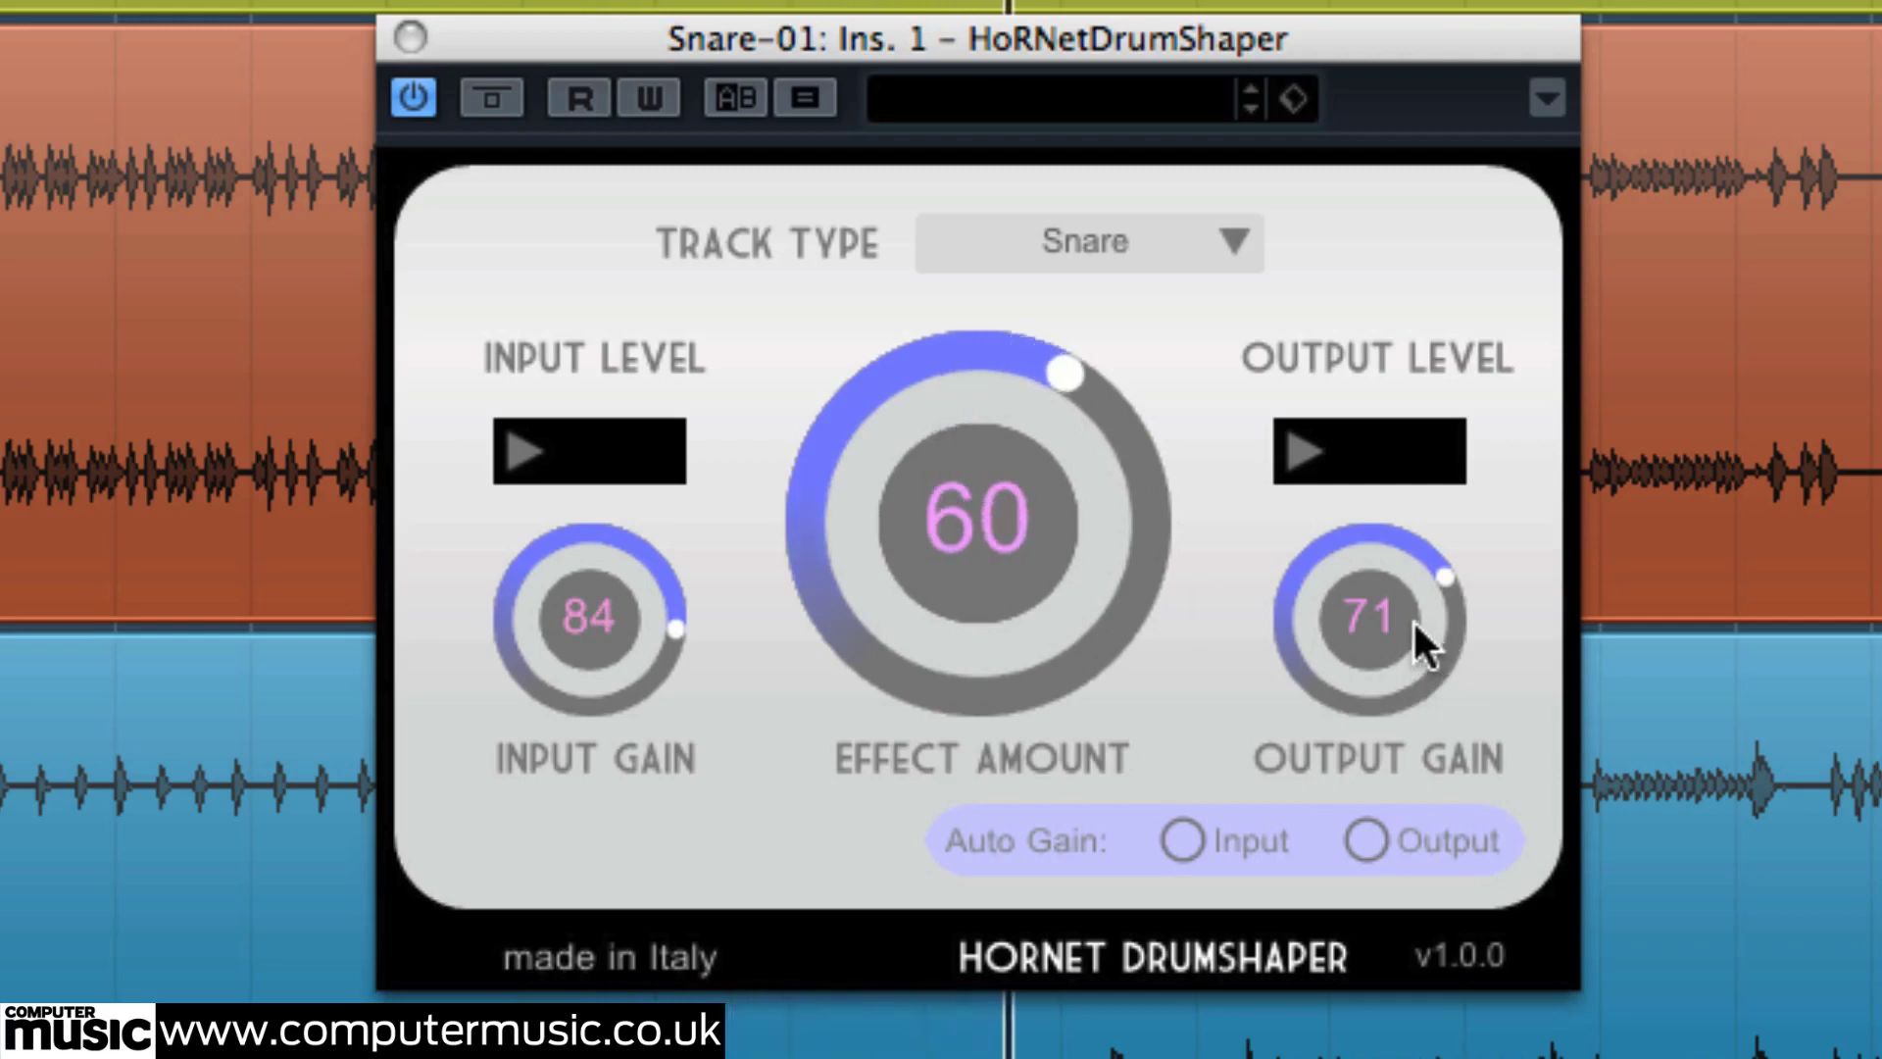
drag(1414, 620, 1414, 600)
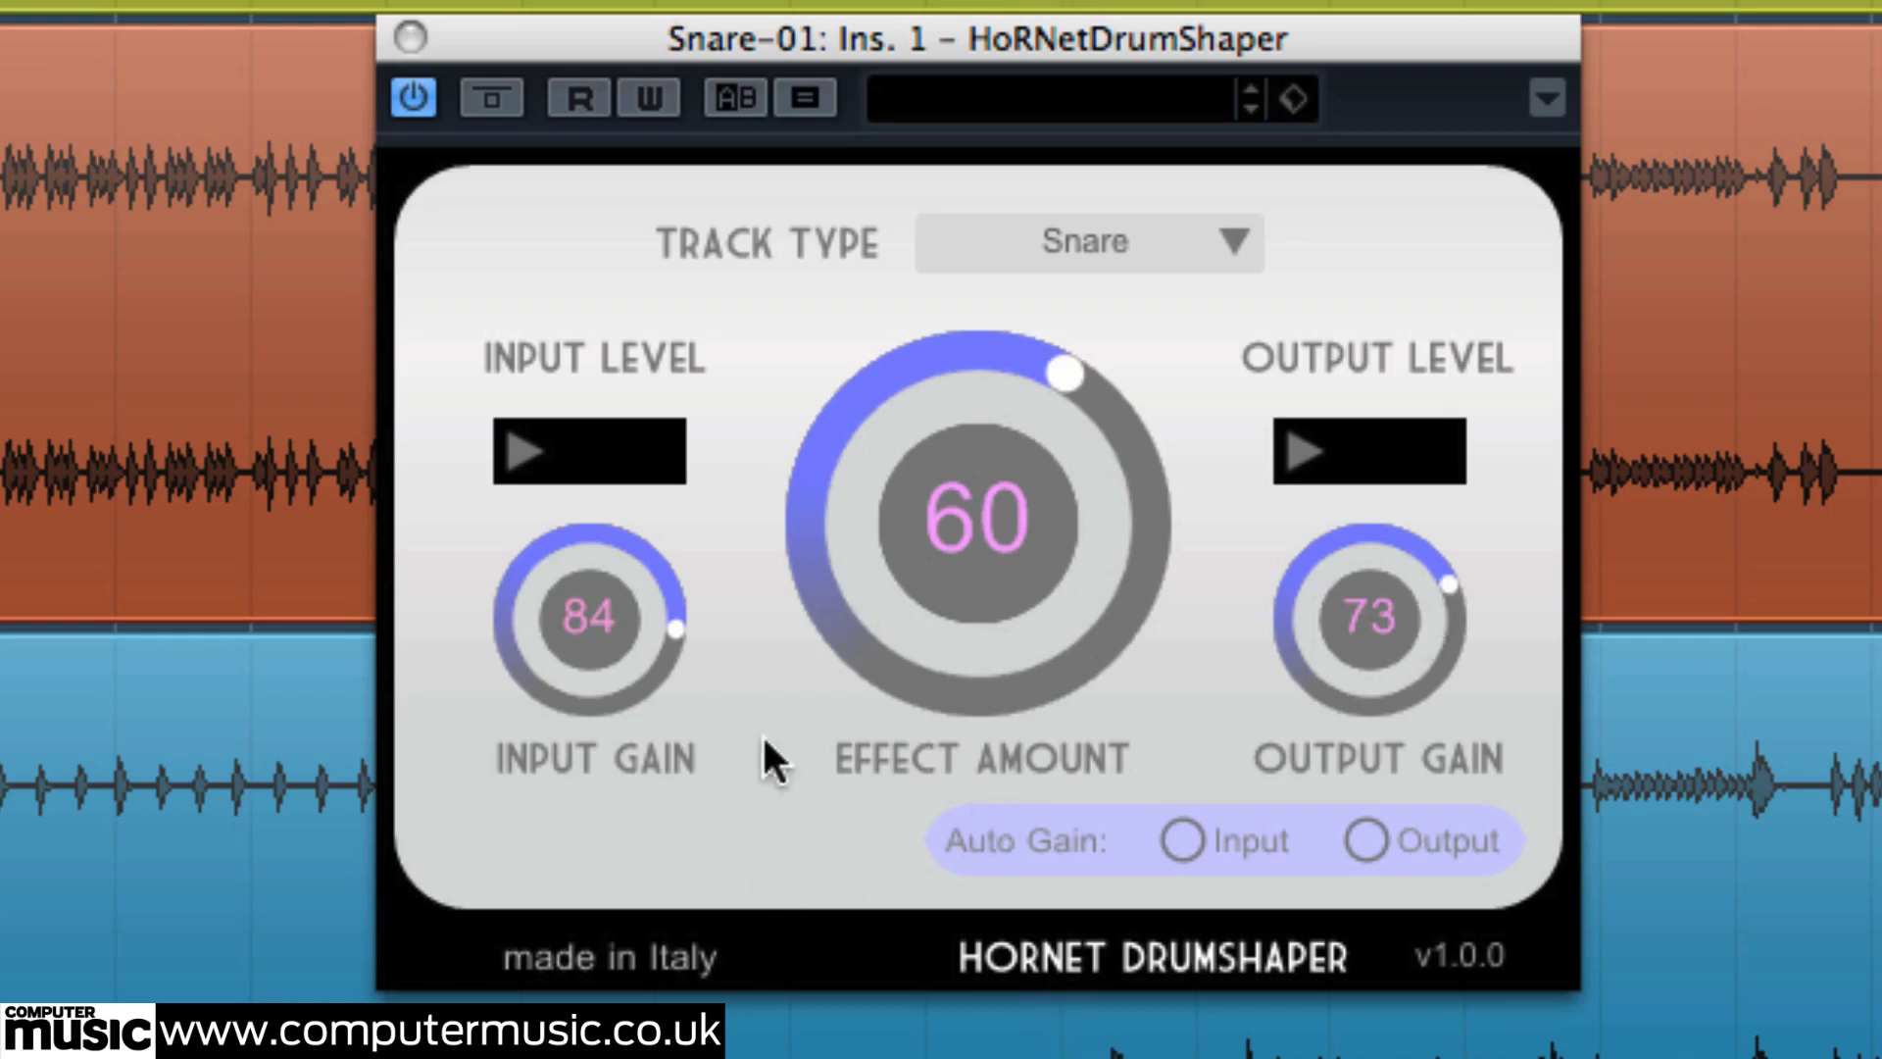
Compare the processed and unprocessed snare by toggling the plugin's bypass during playback, and stop playback.
click(505, 99)
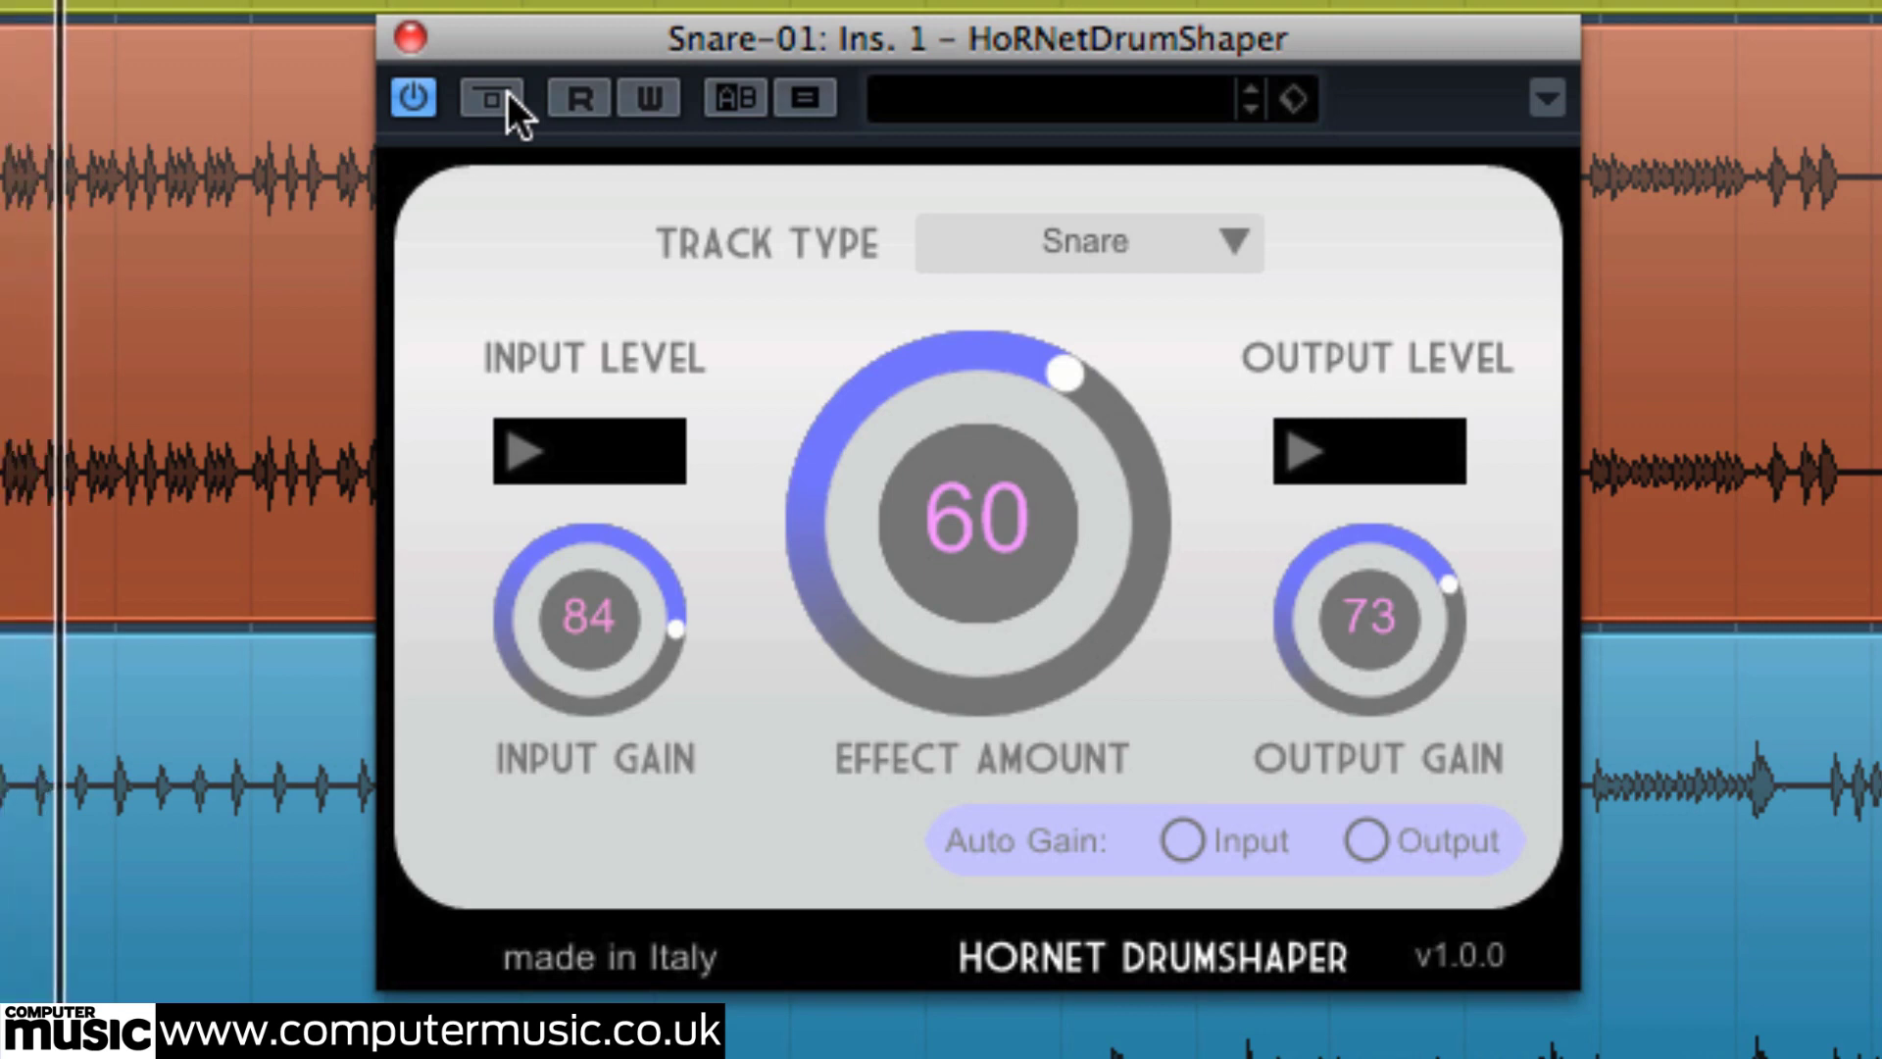
click(508, 92)
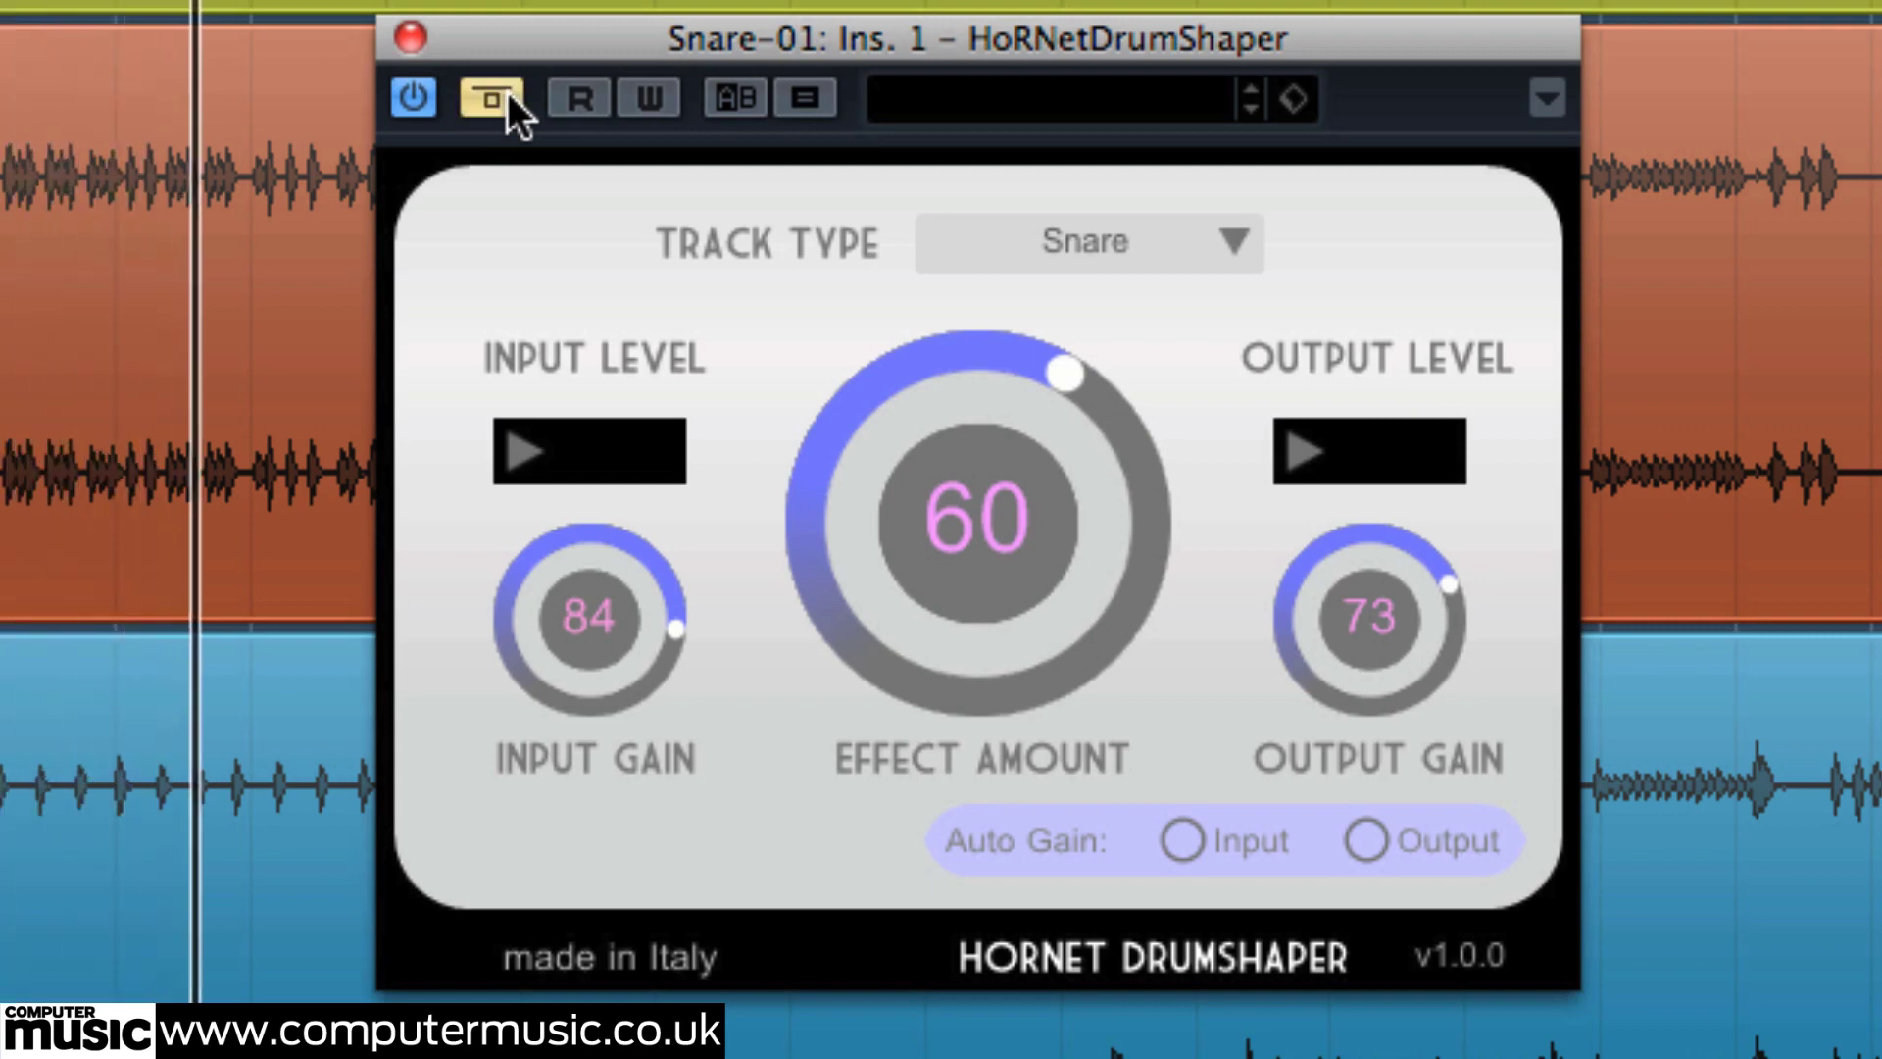
click(508, 92)
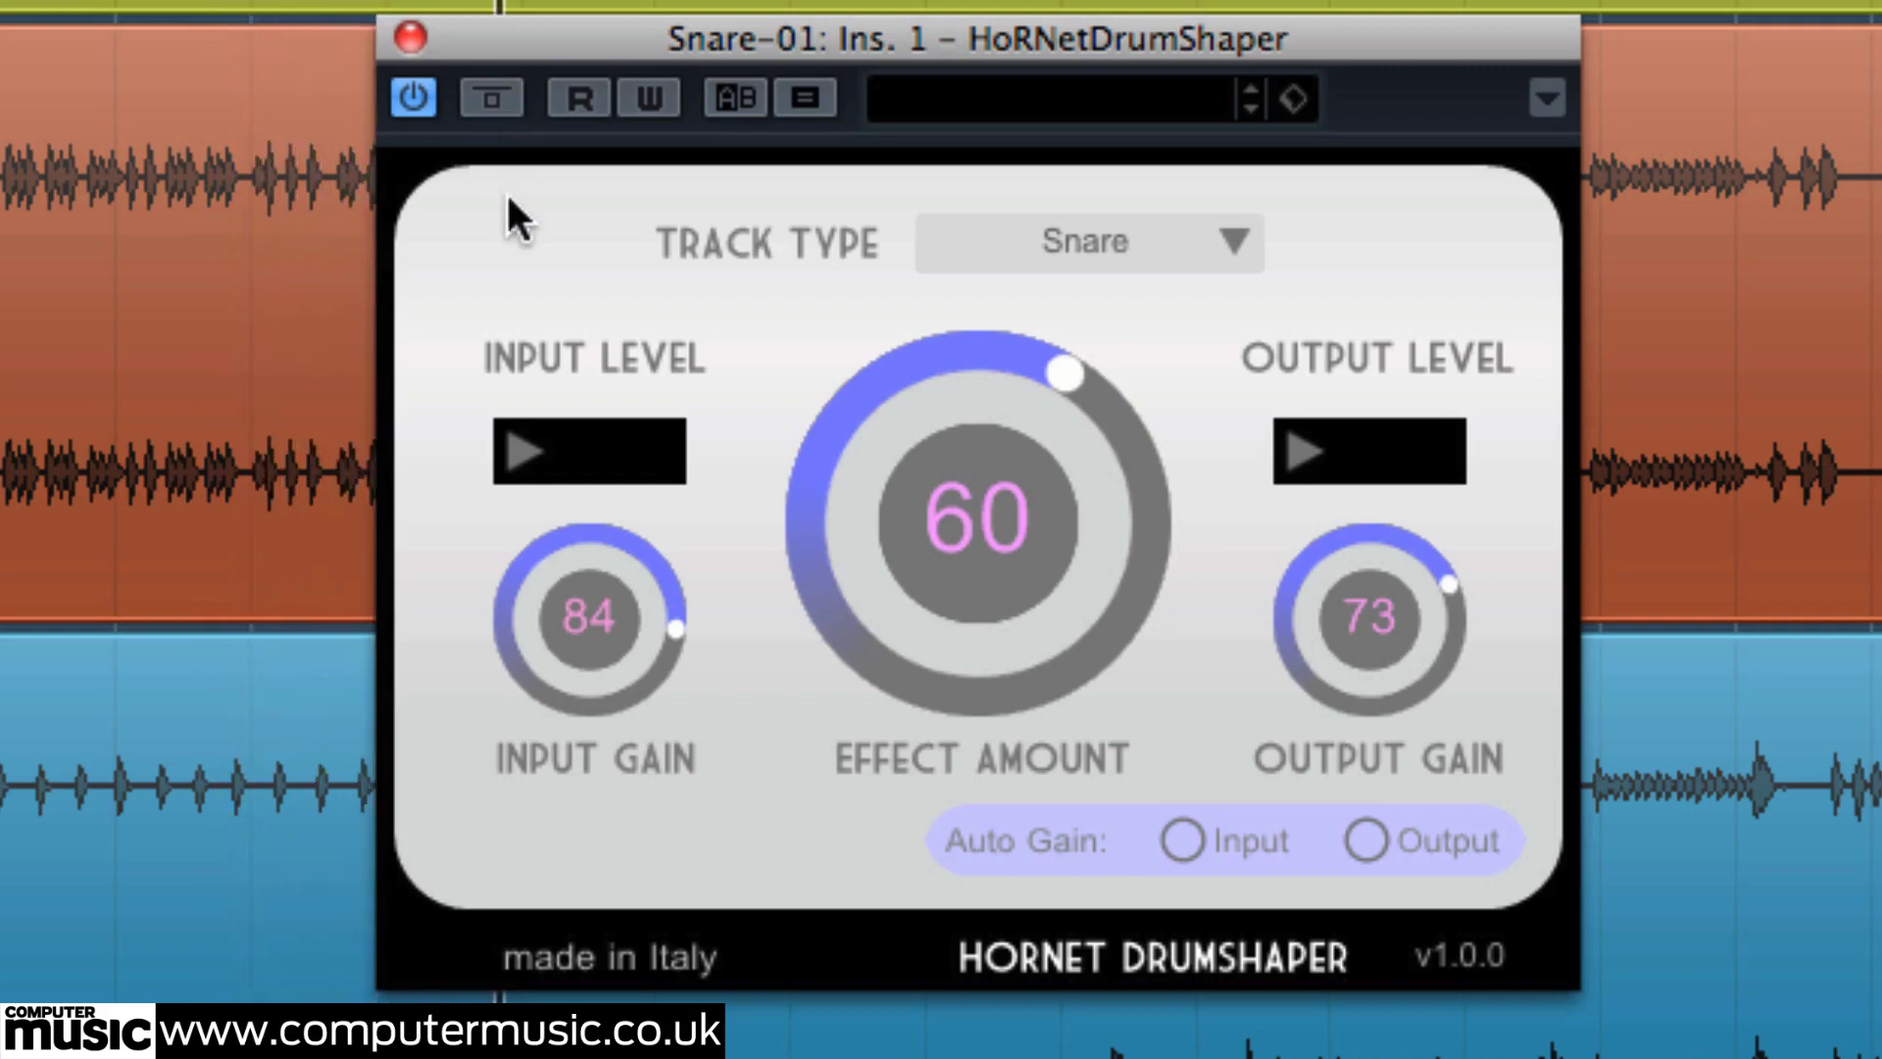
click(506, 98)
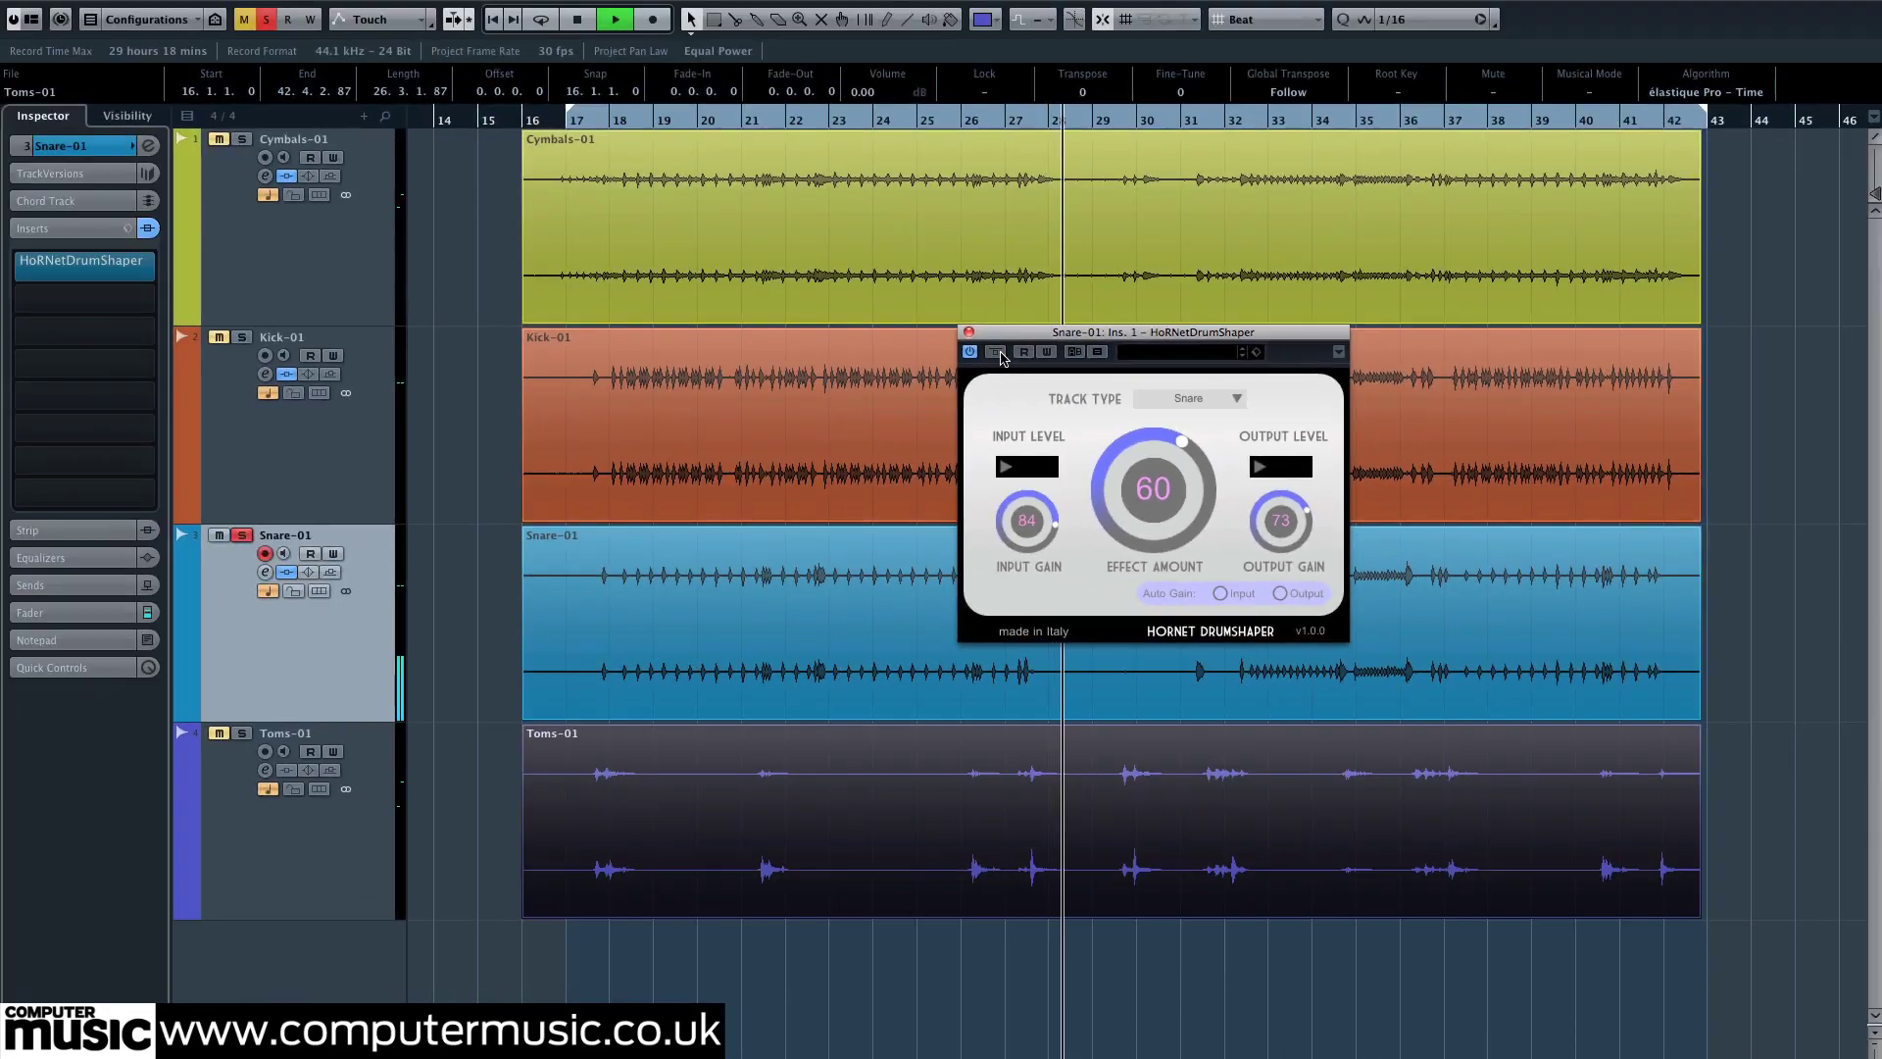
key(space)
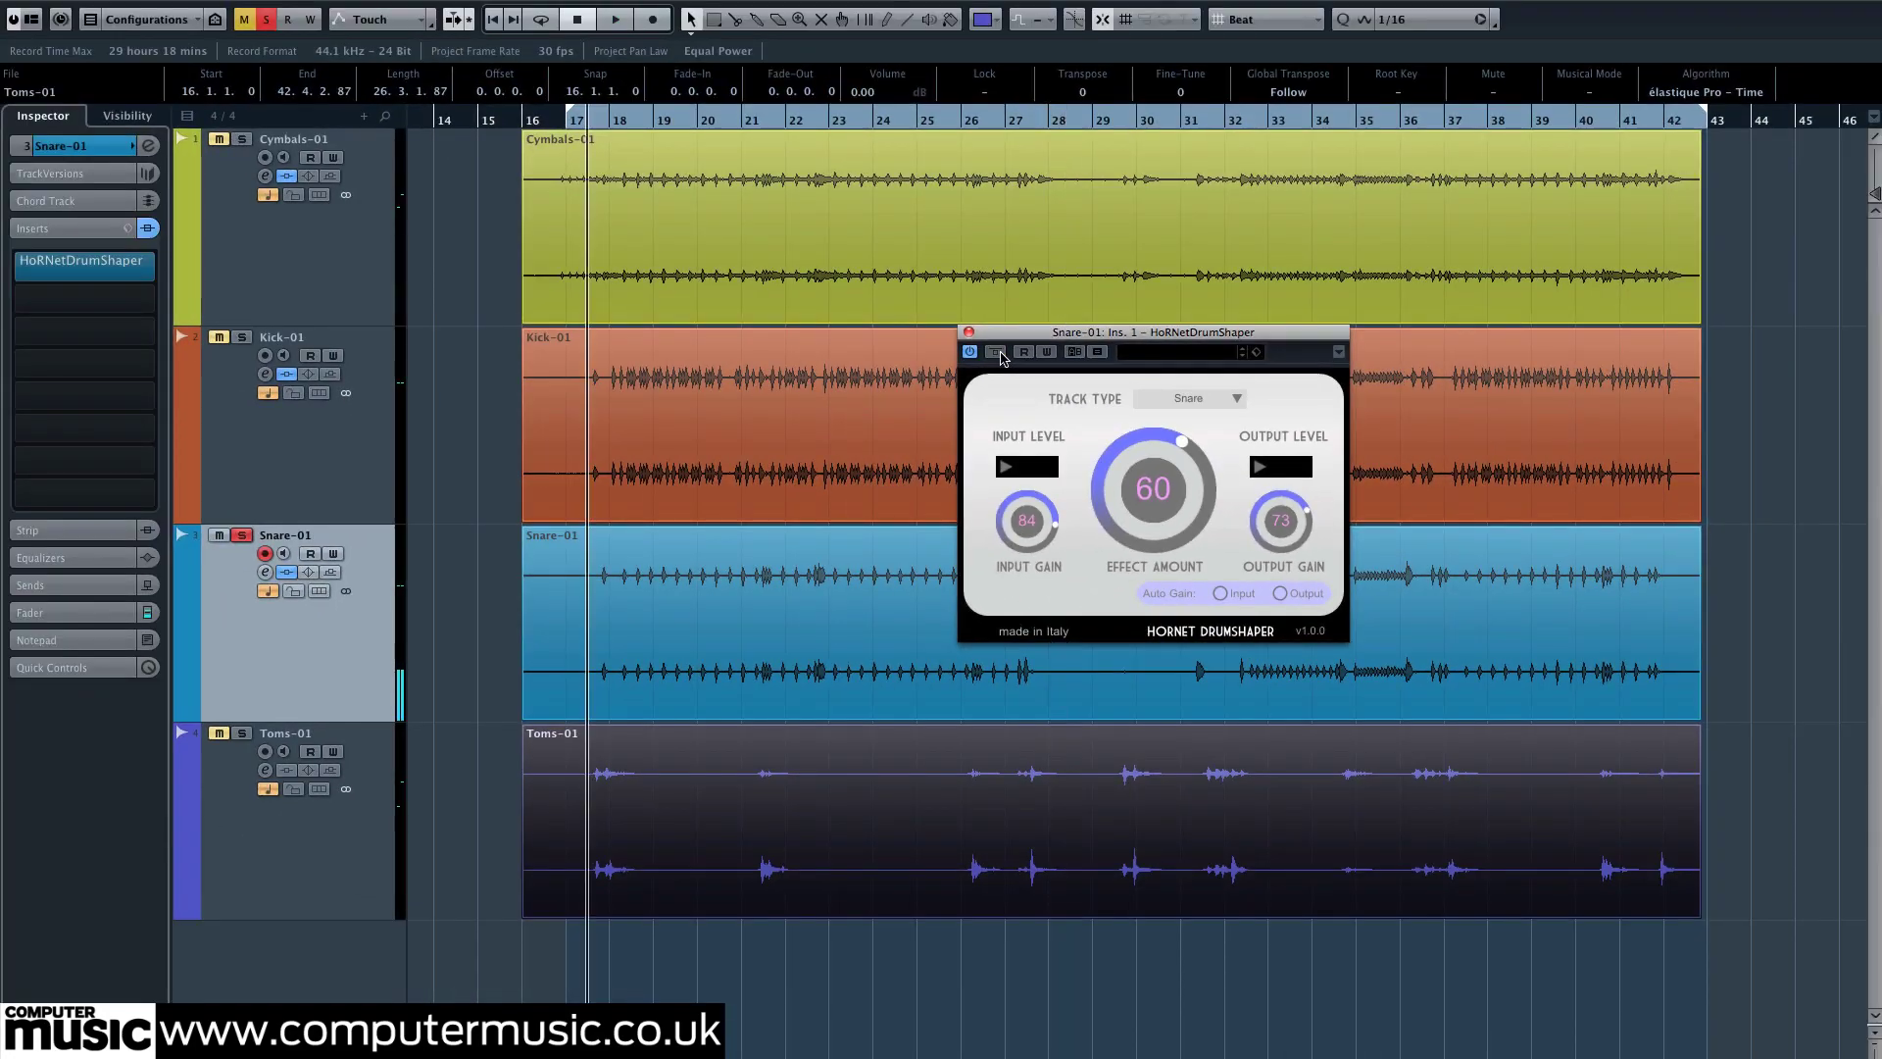
Close the snare's plugin window, turn off the Snare-01 solo and select the Toms-01 track.
click(968, 331)
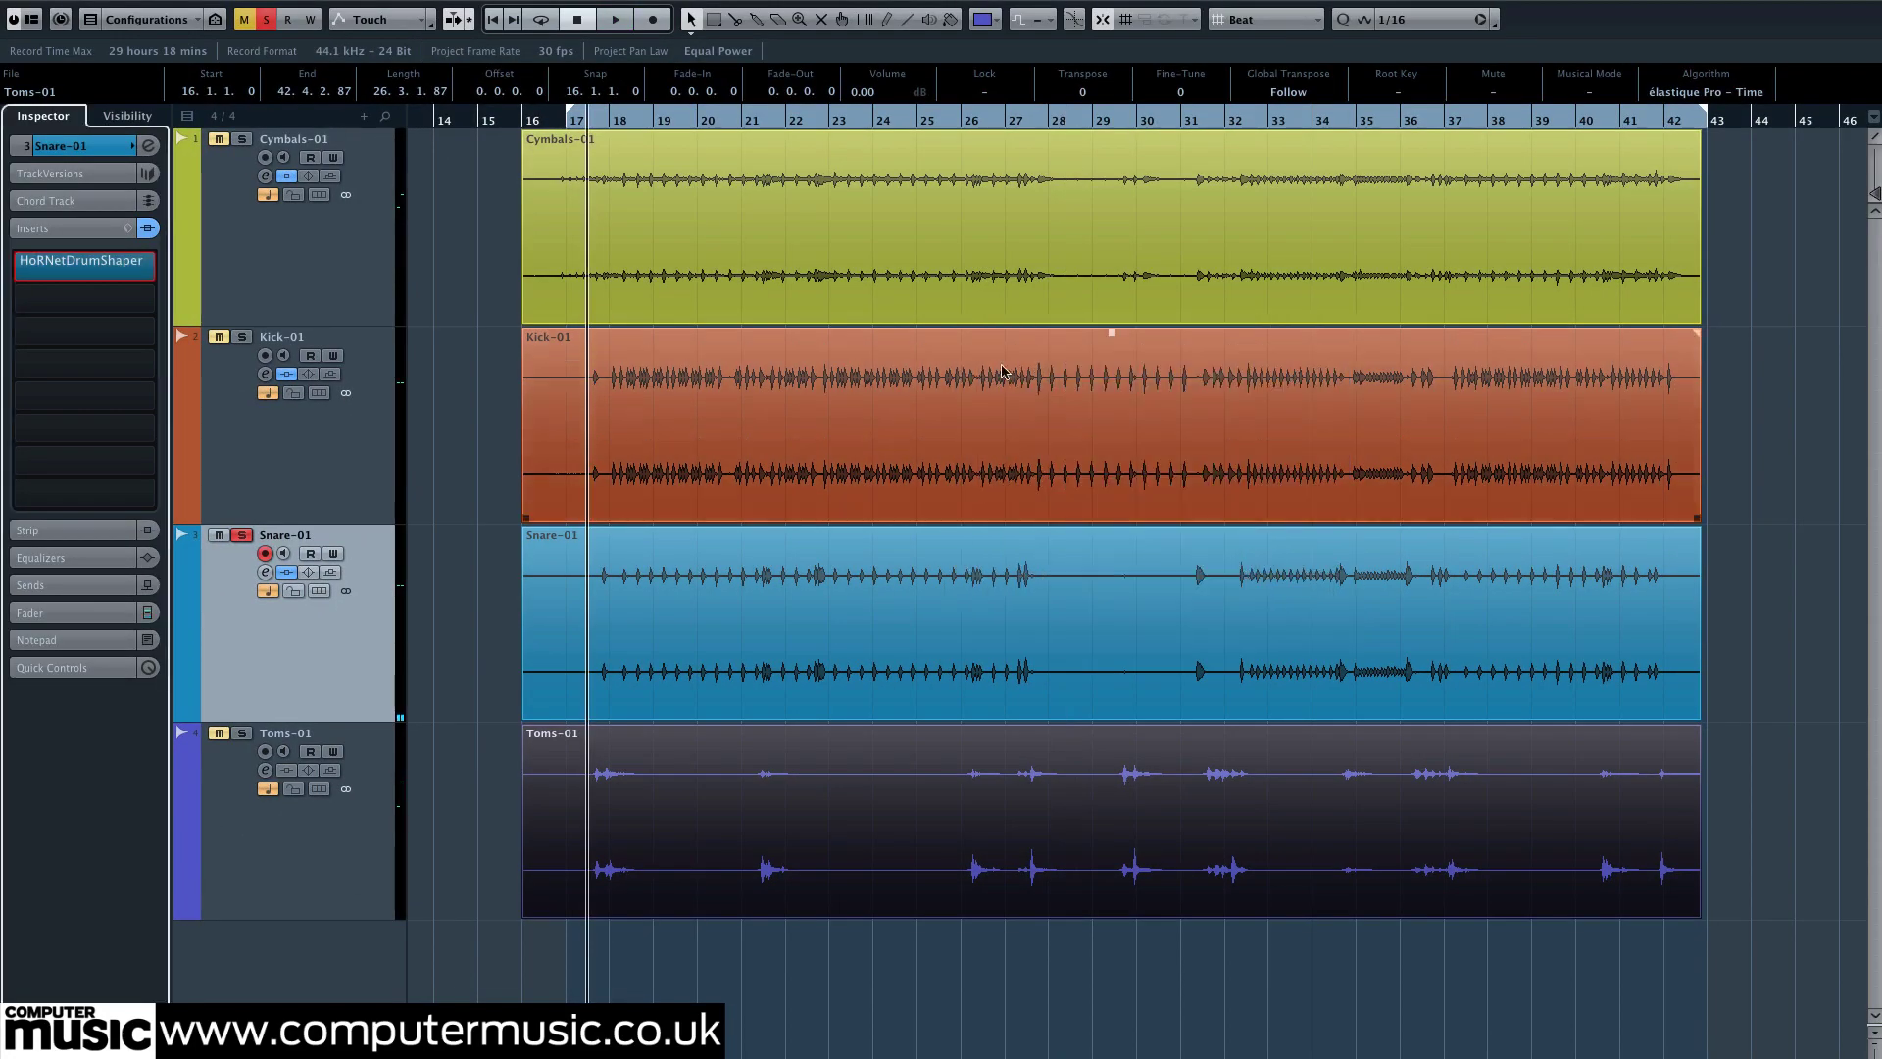
click(245, 537)
click(222, 775)
Load HoRNetDrumShaper in the first insert slot of Toms-01 and set its track type to Tom.
click(84, 262)
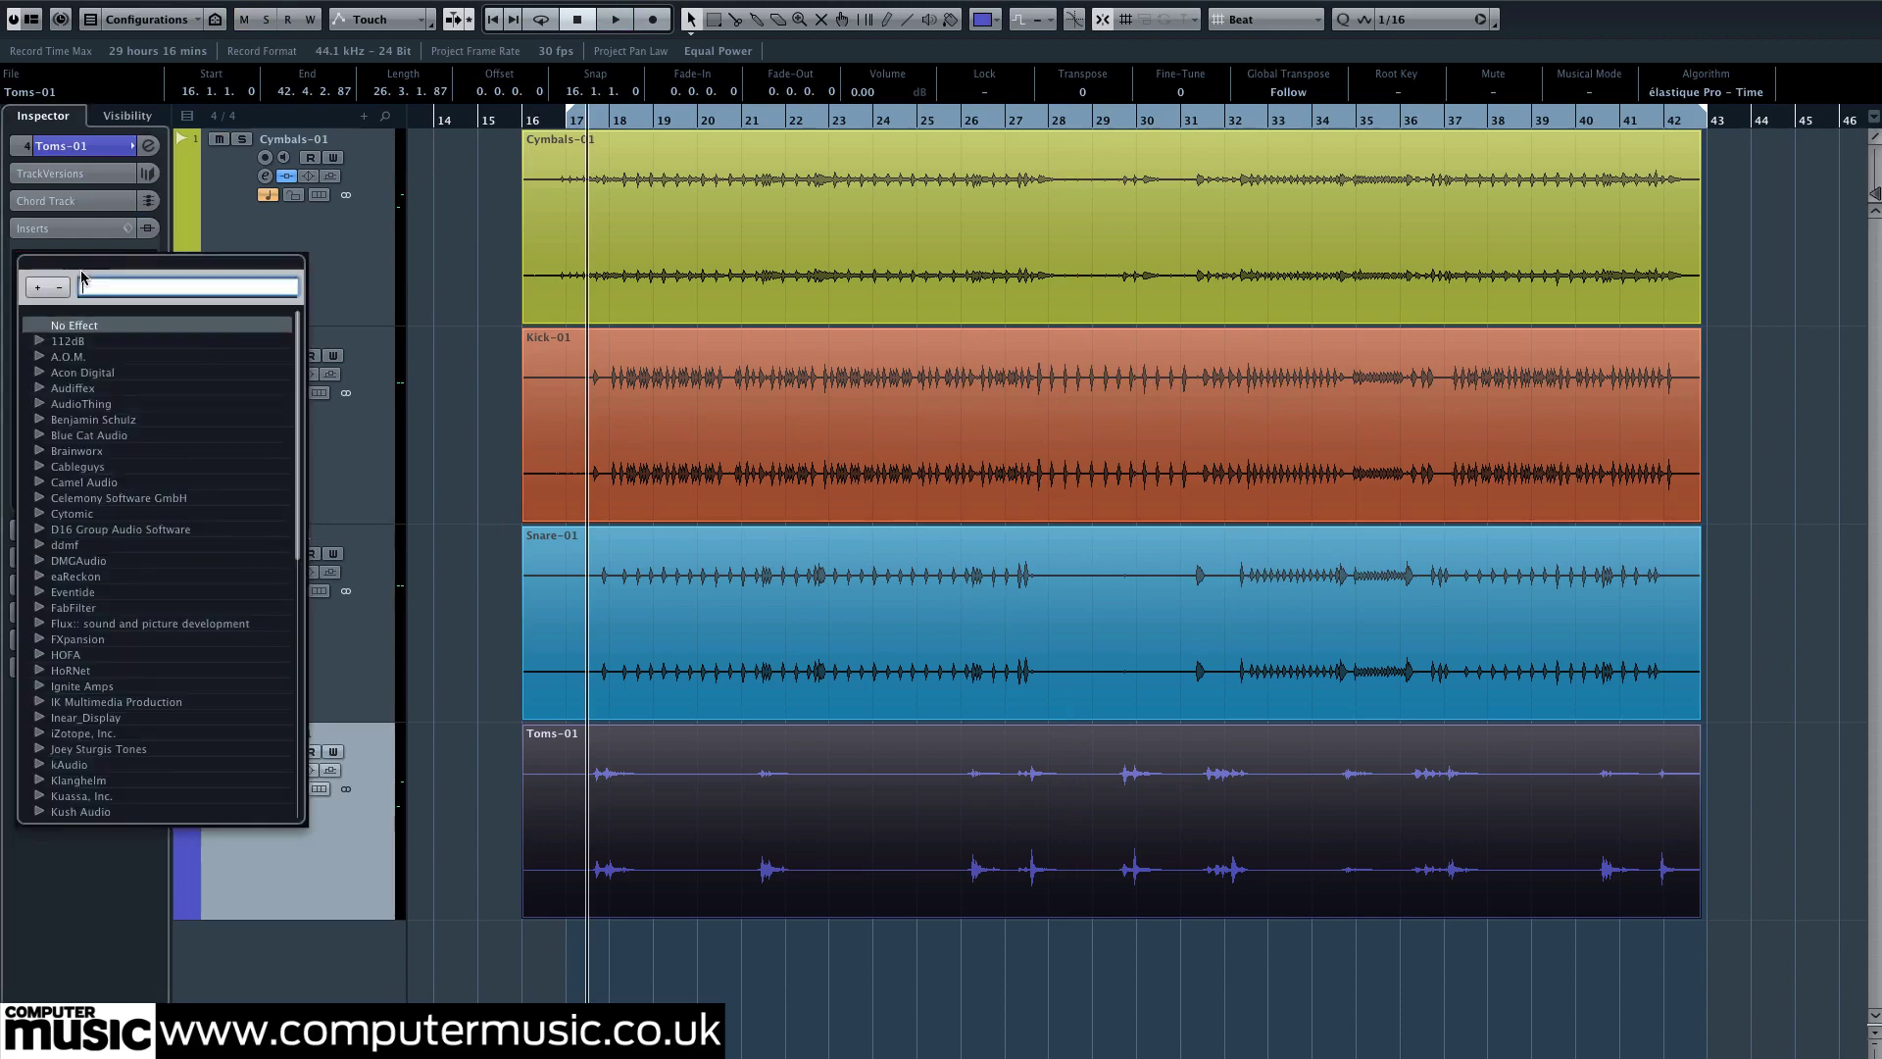
text(dr)
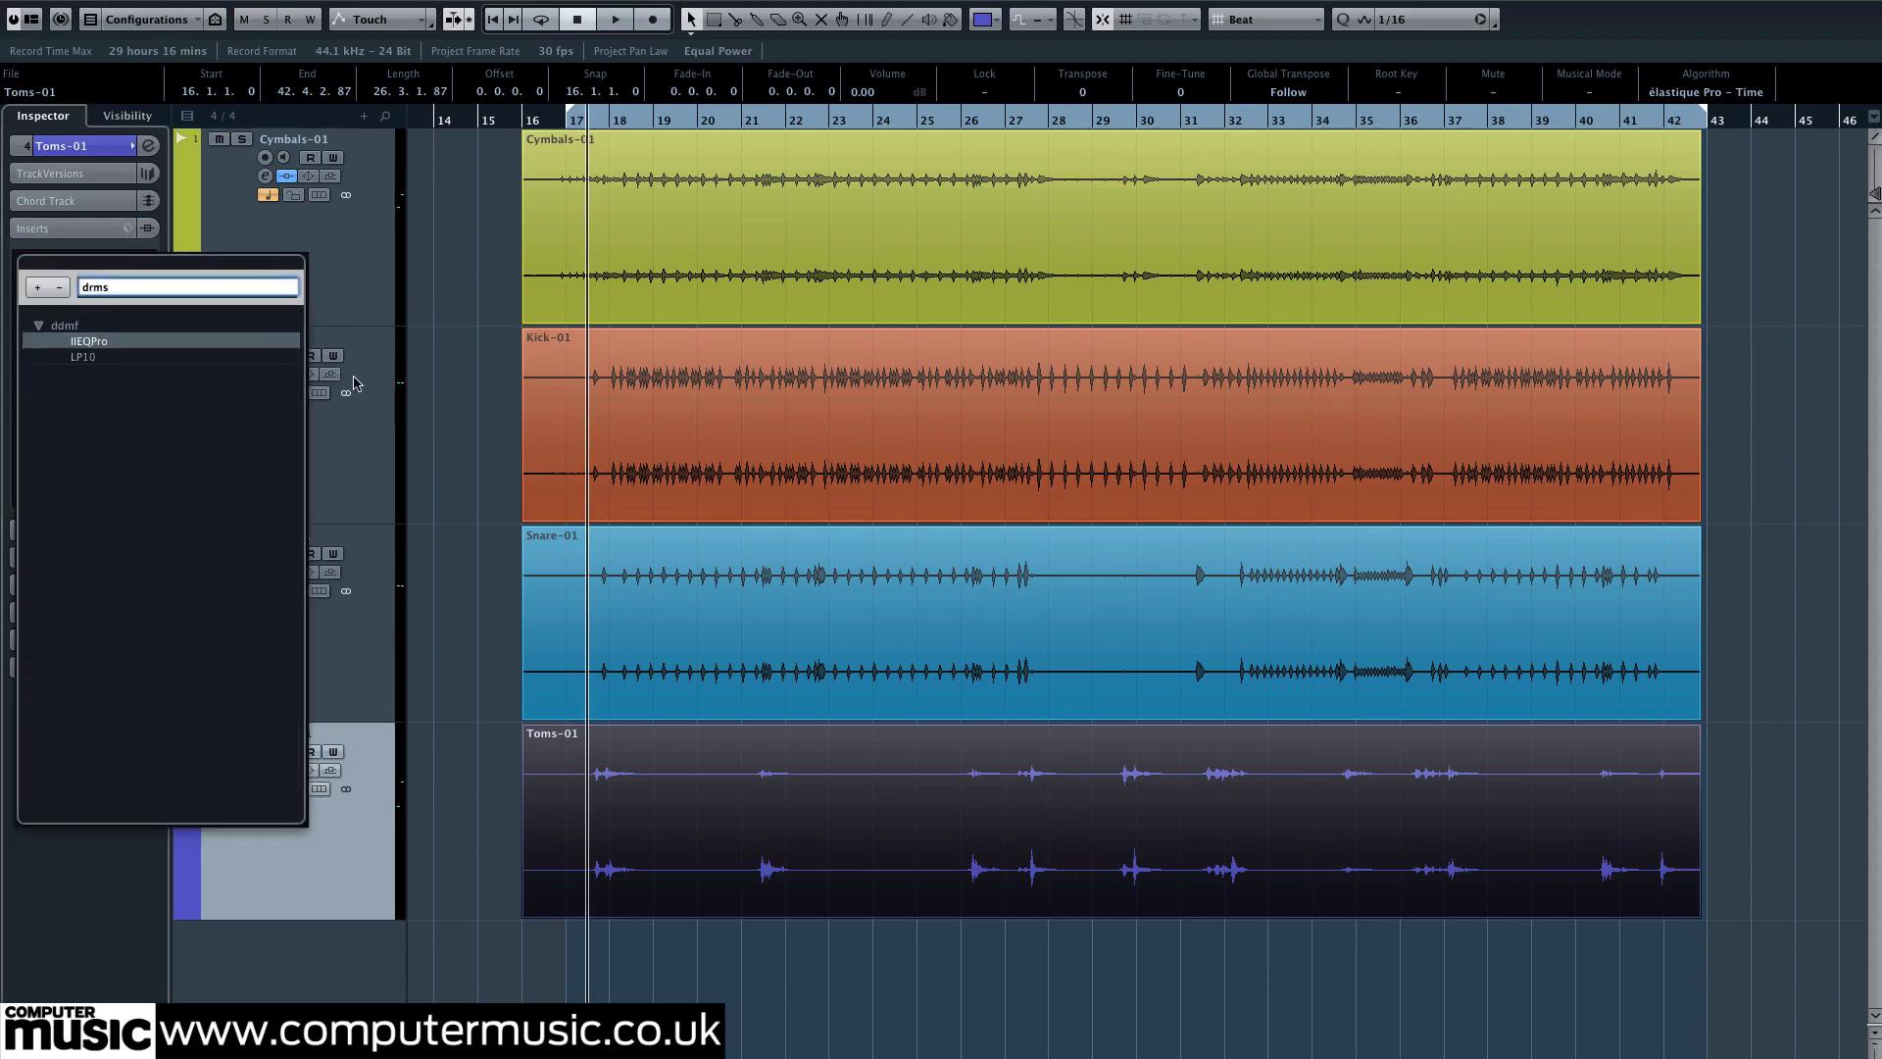
text(ums)
key(Return)
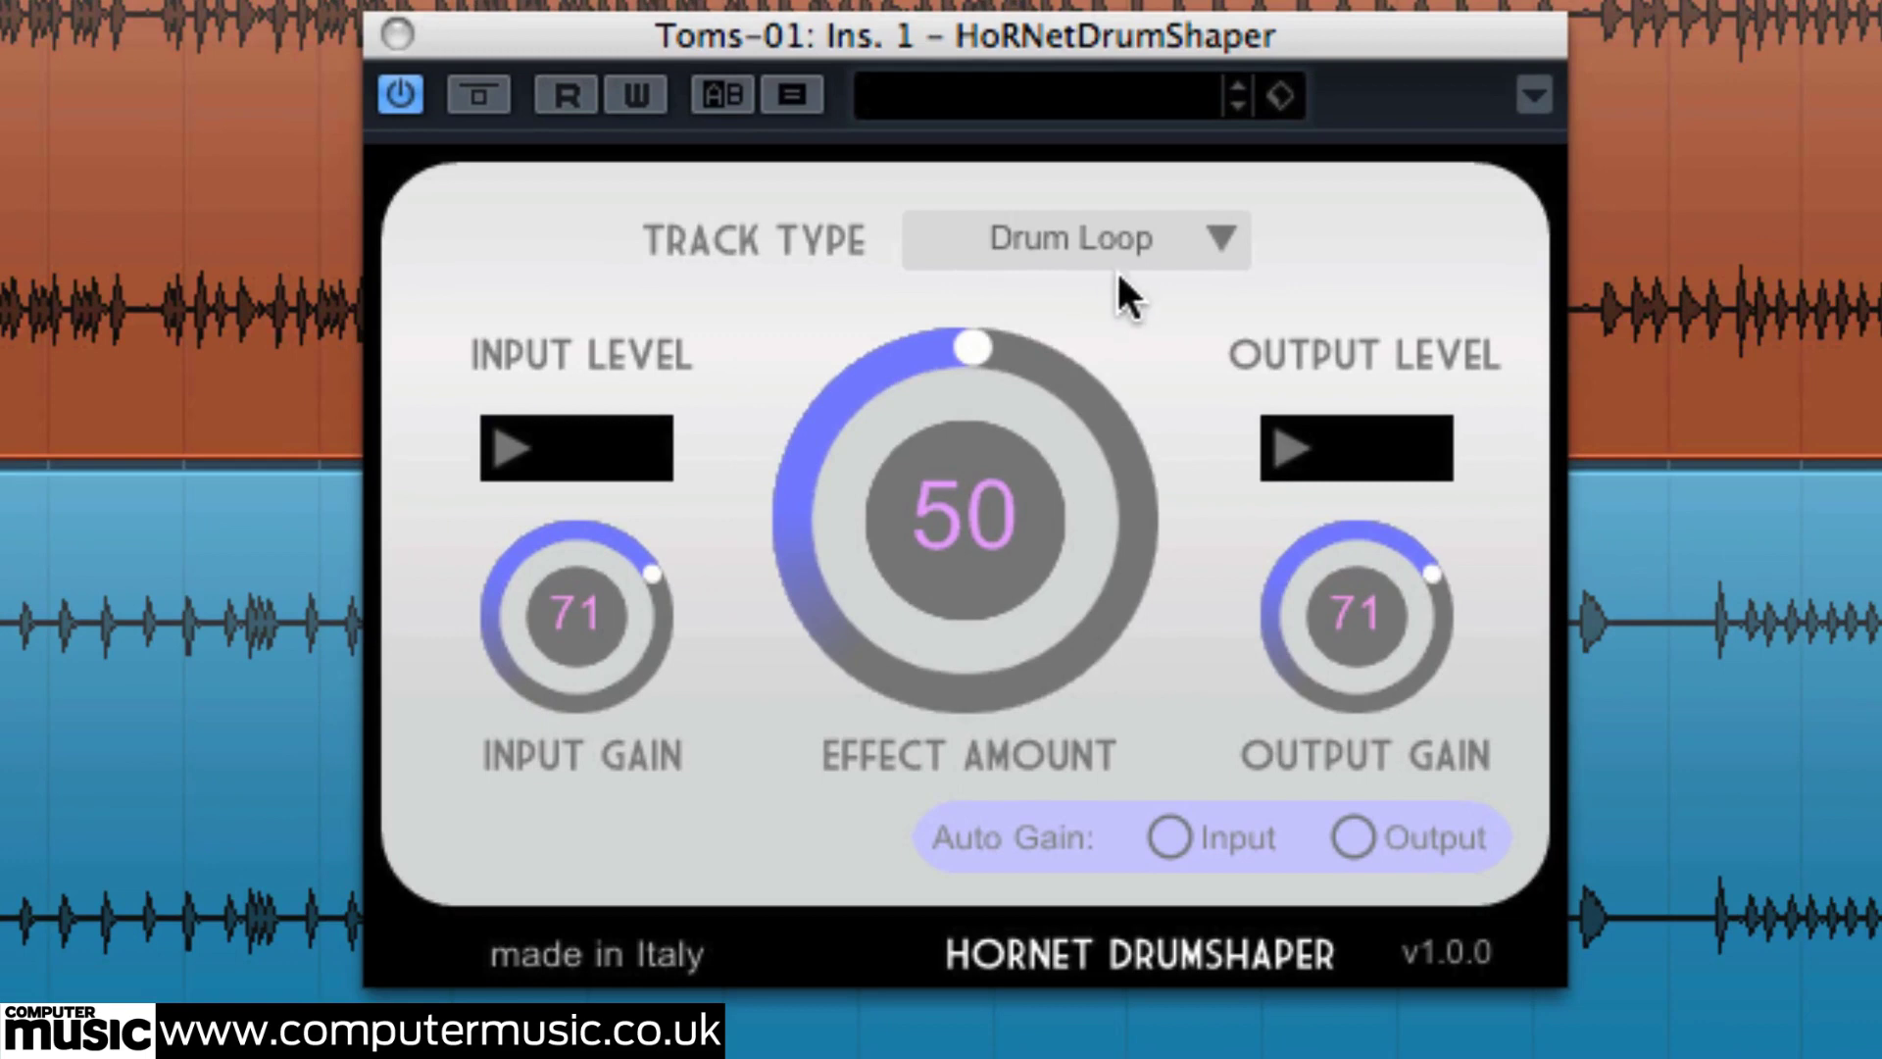
click(1112, 245)
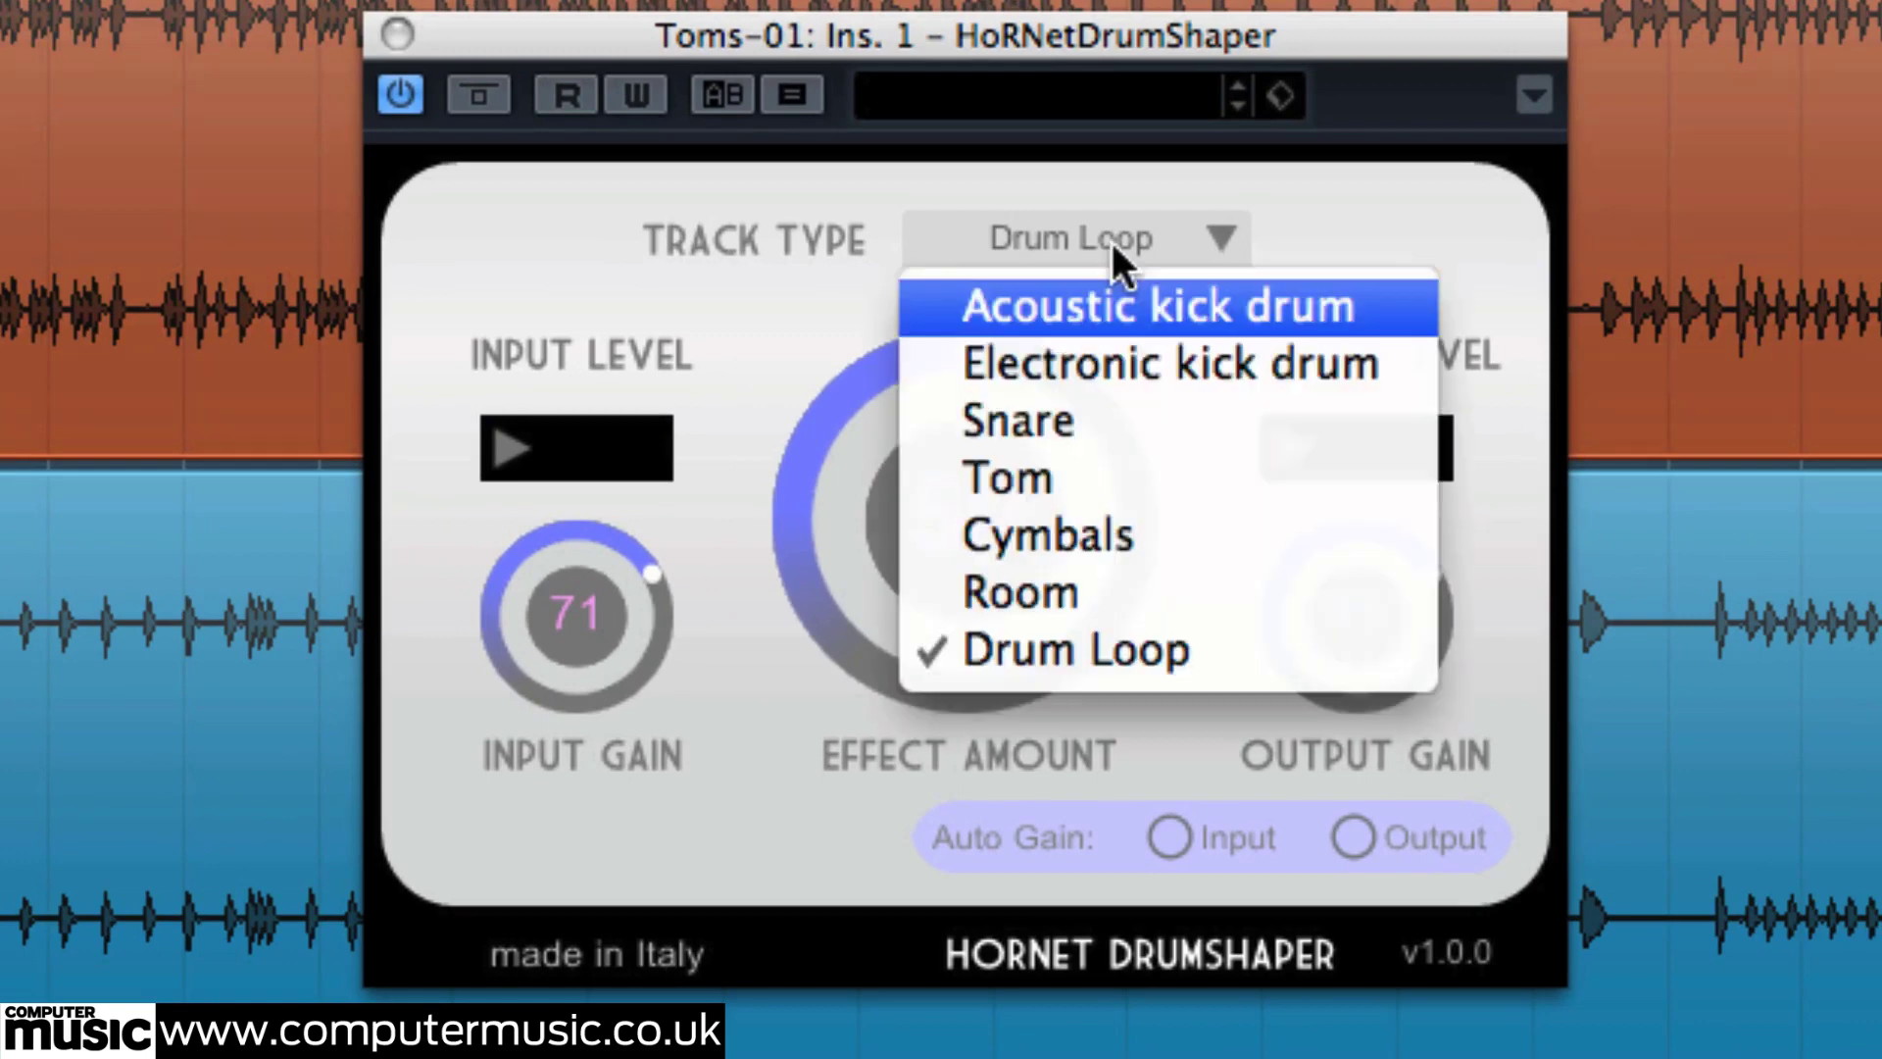
click(1151, 469)
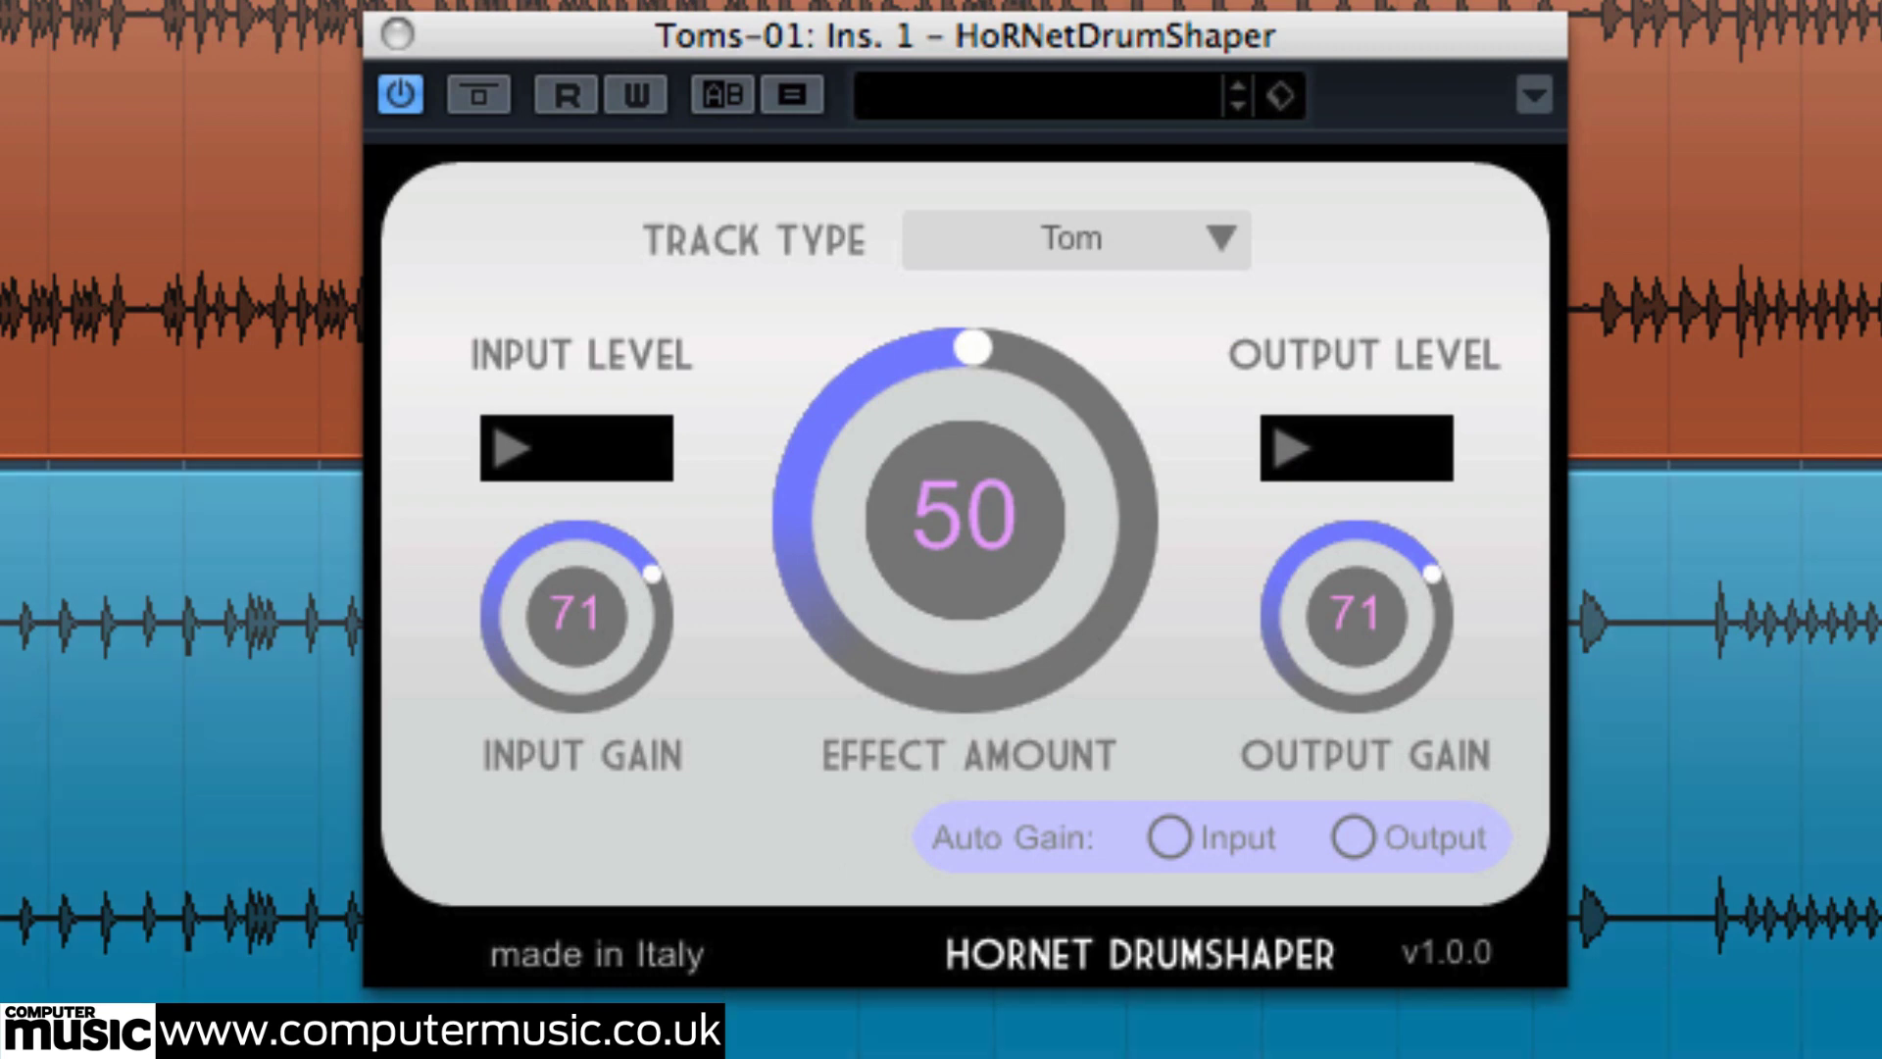
Set the toms' input gain to 94, effect amount to 82 and output gain to 44.
drag(510, 647, 532, 462)
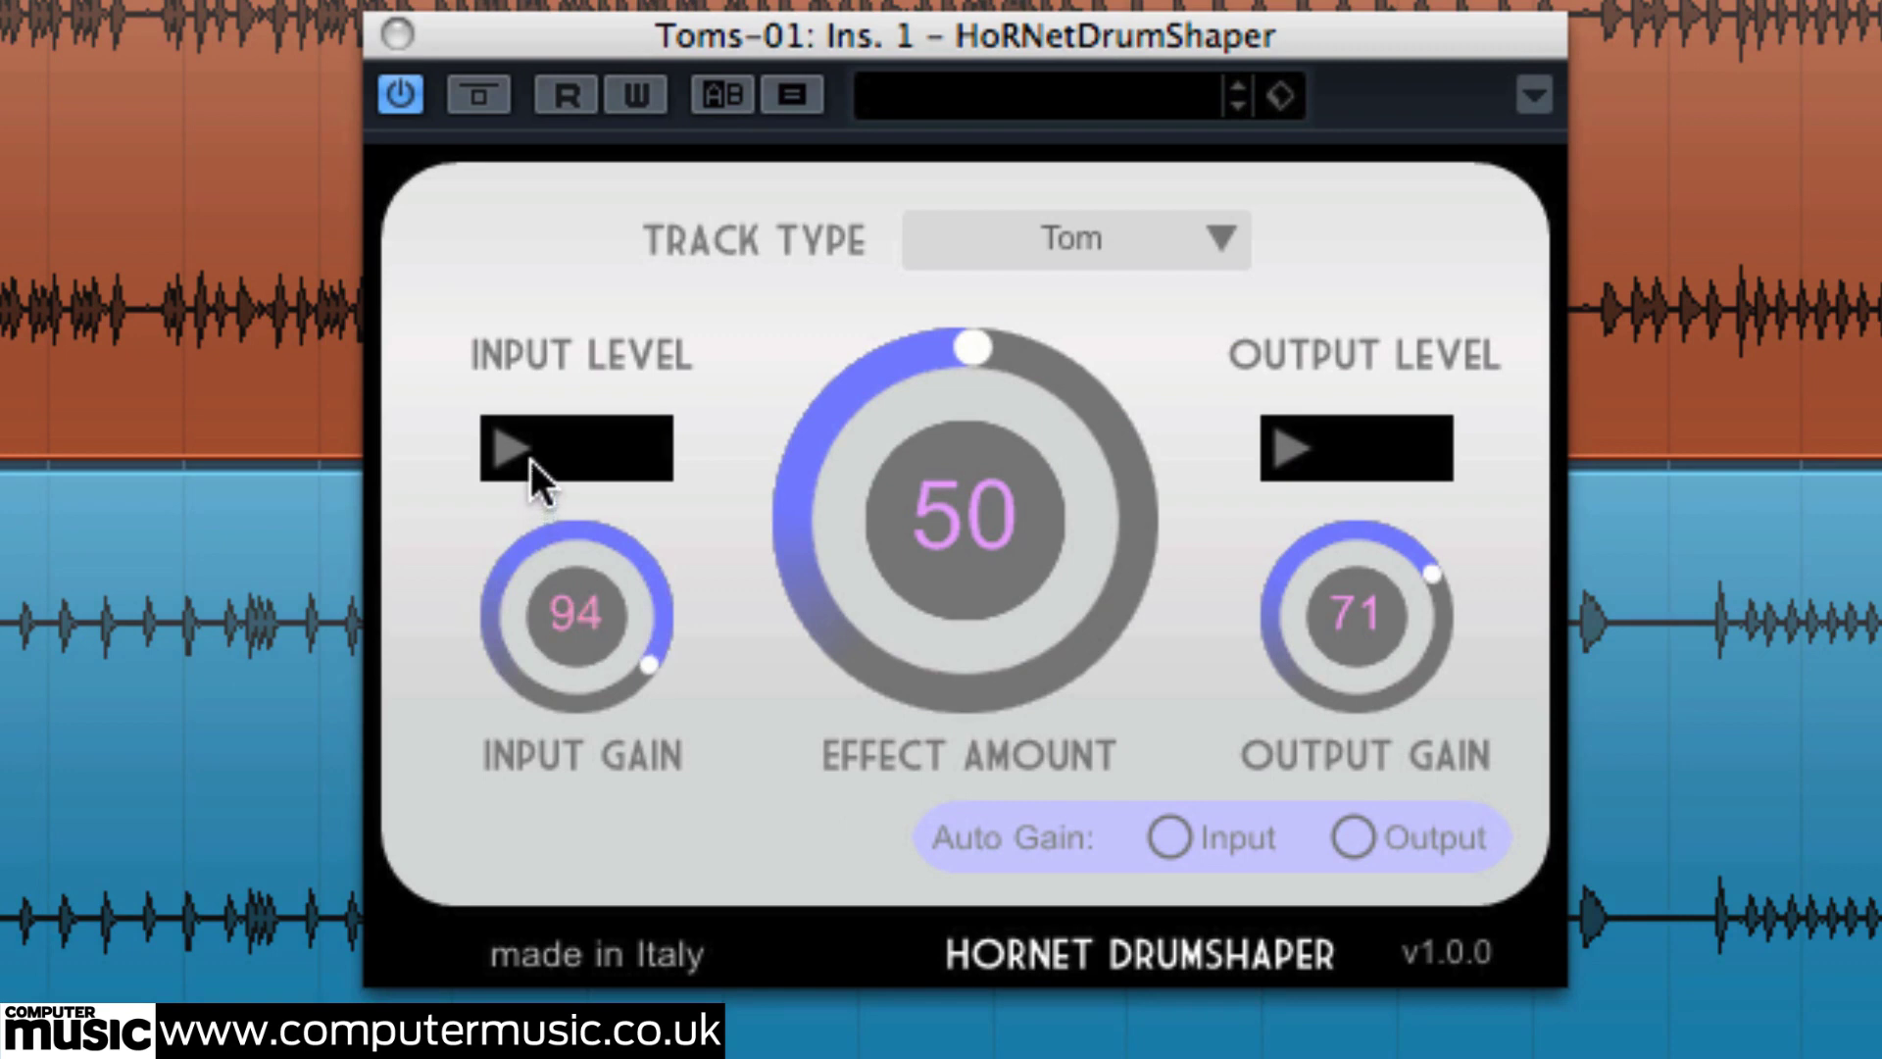
drag(908, 520, 915, 104)
drag(922, 449, 927, 364)
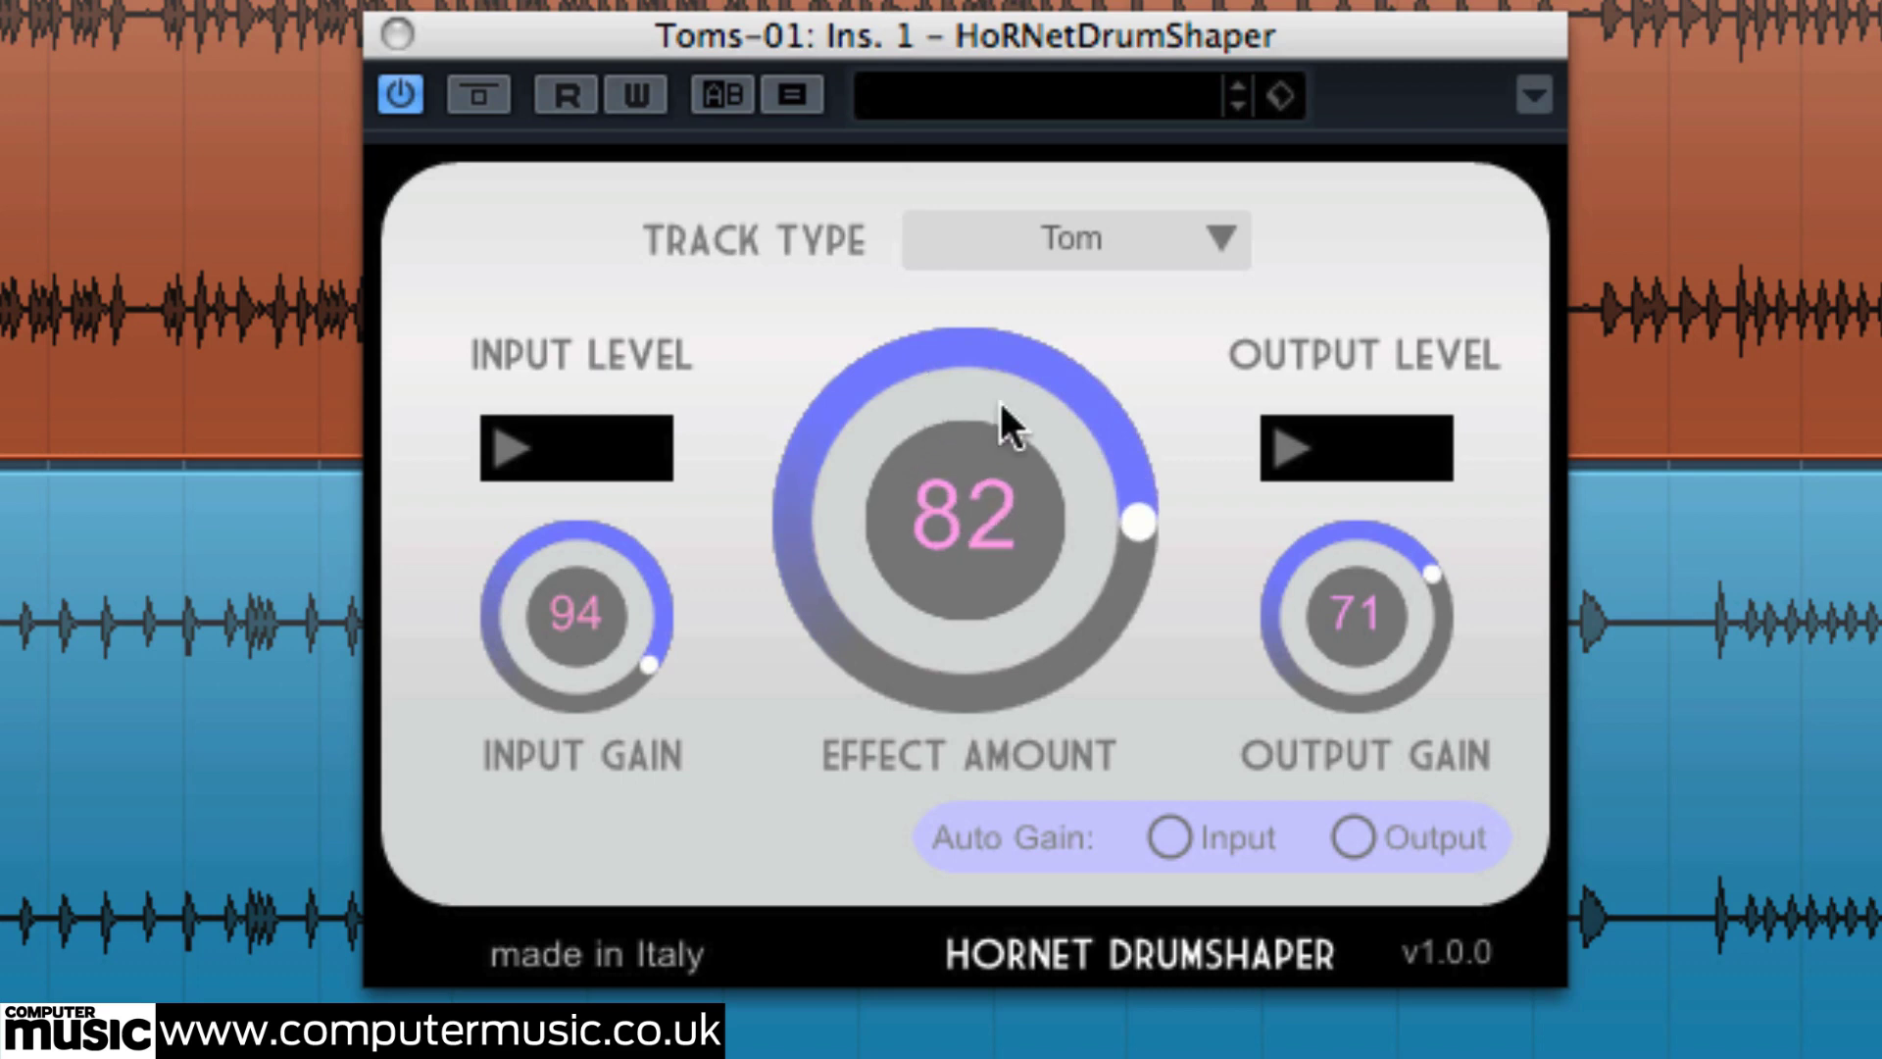
drag(1356, 601, 1358, 793)
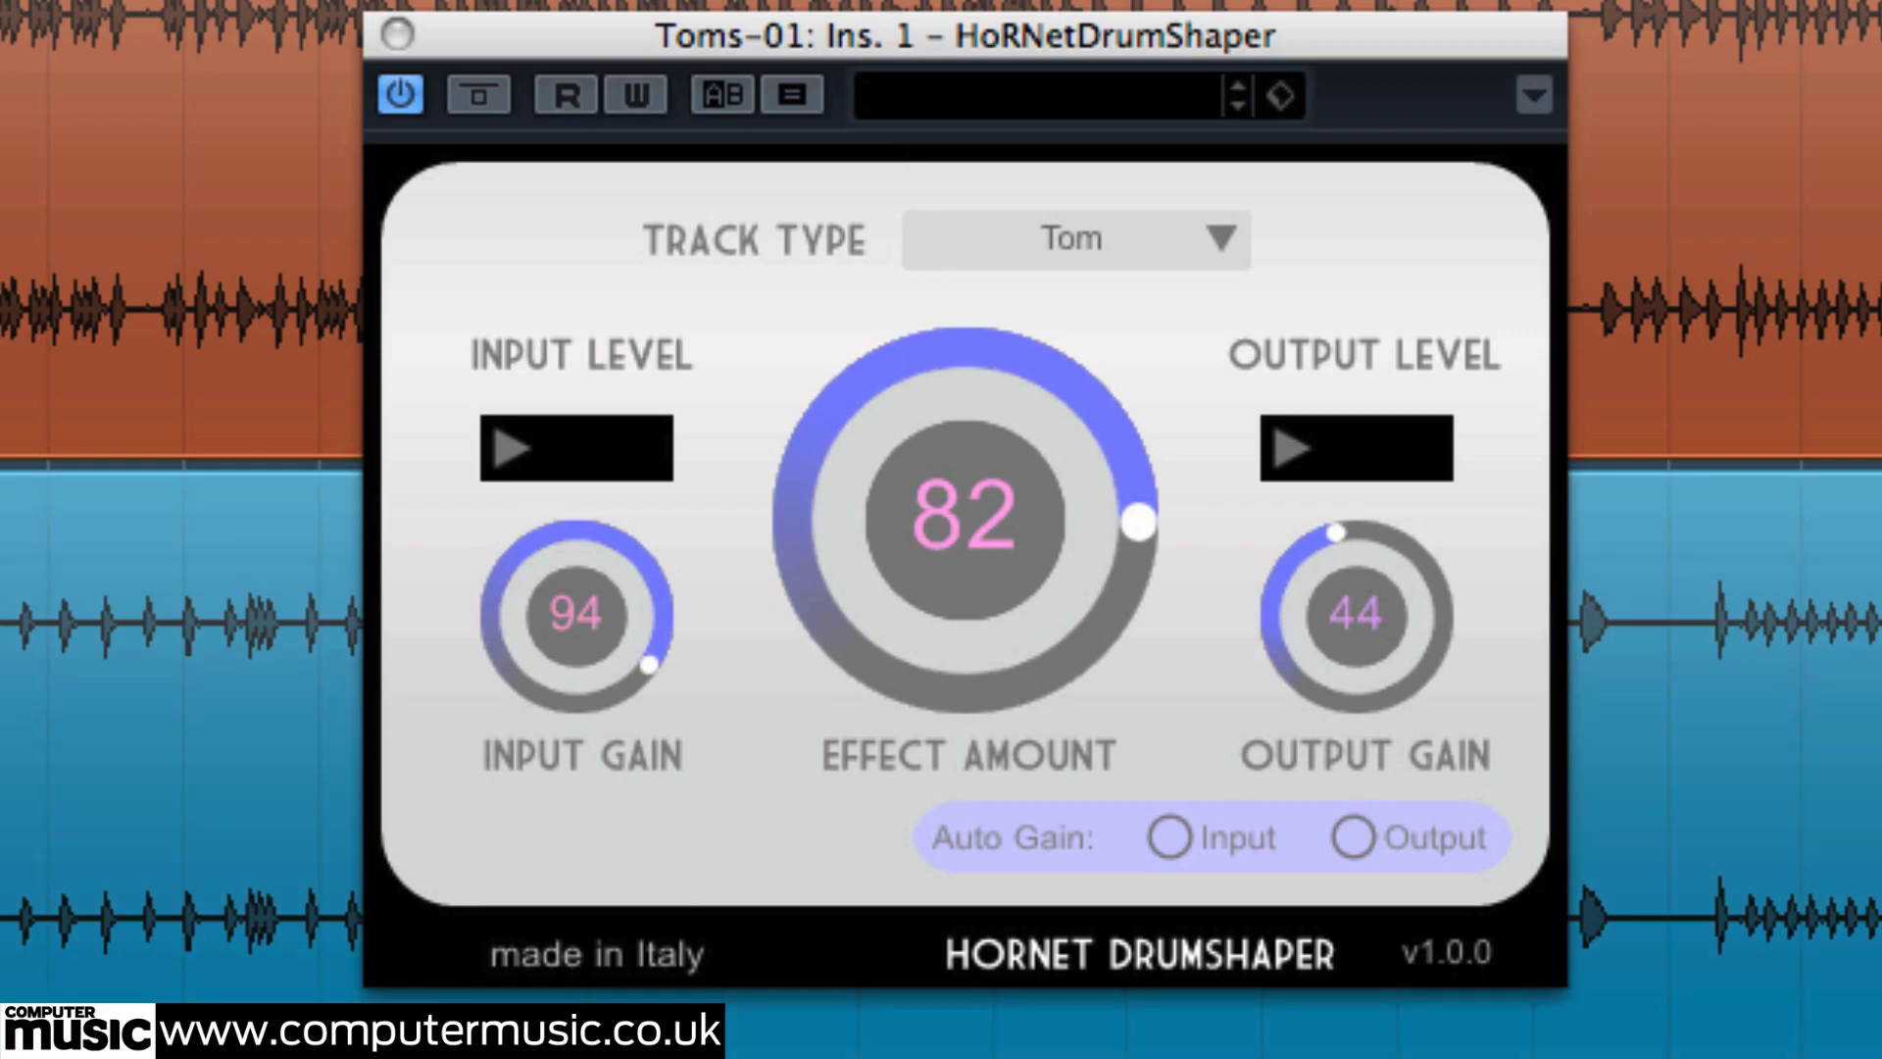
Play the toms and compare the sound with the DrumShaper effect bypassed and active.
click(486, 92)
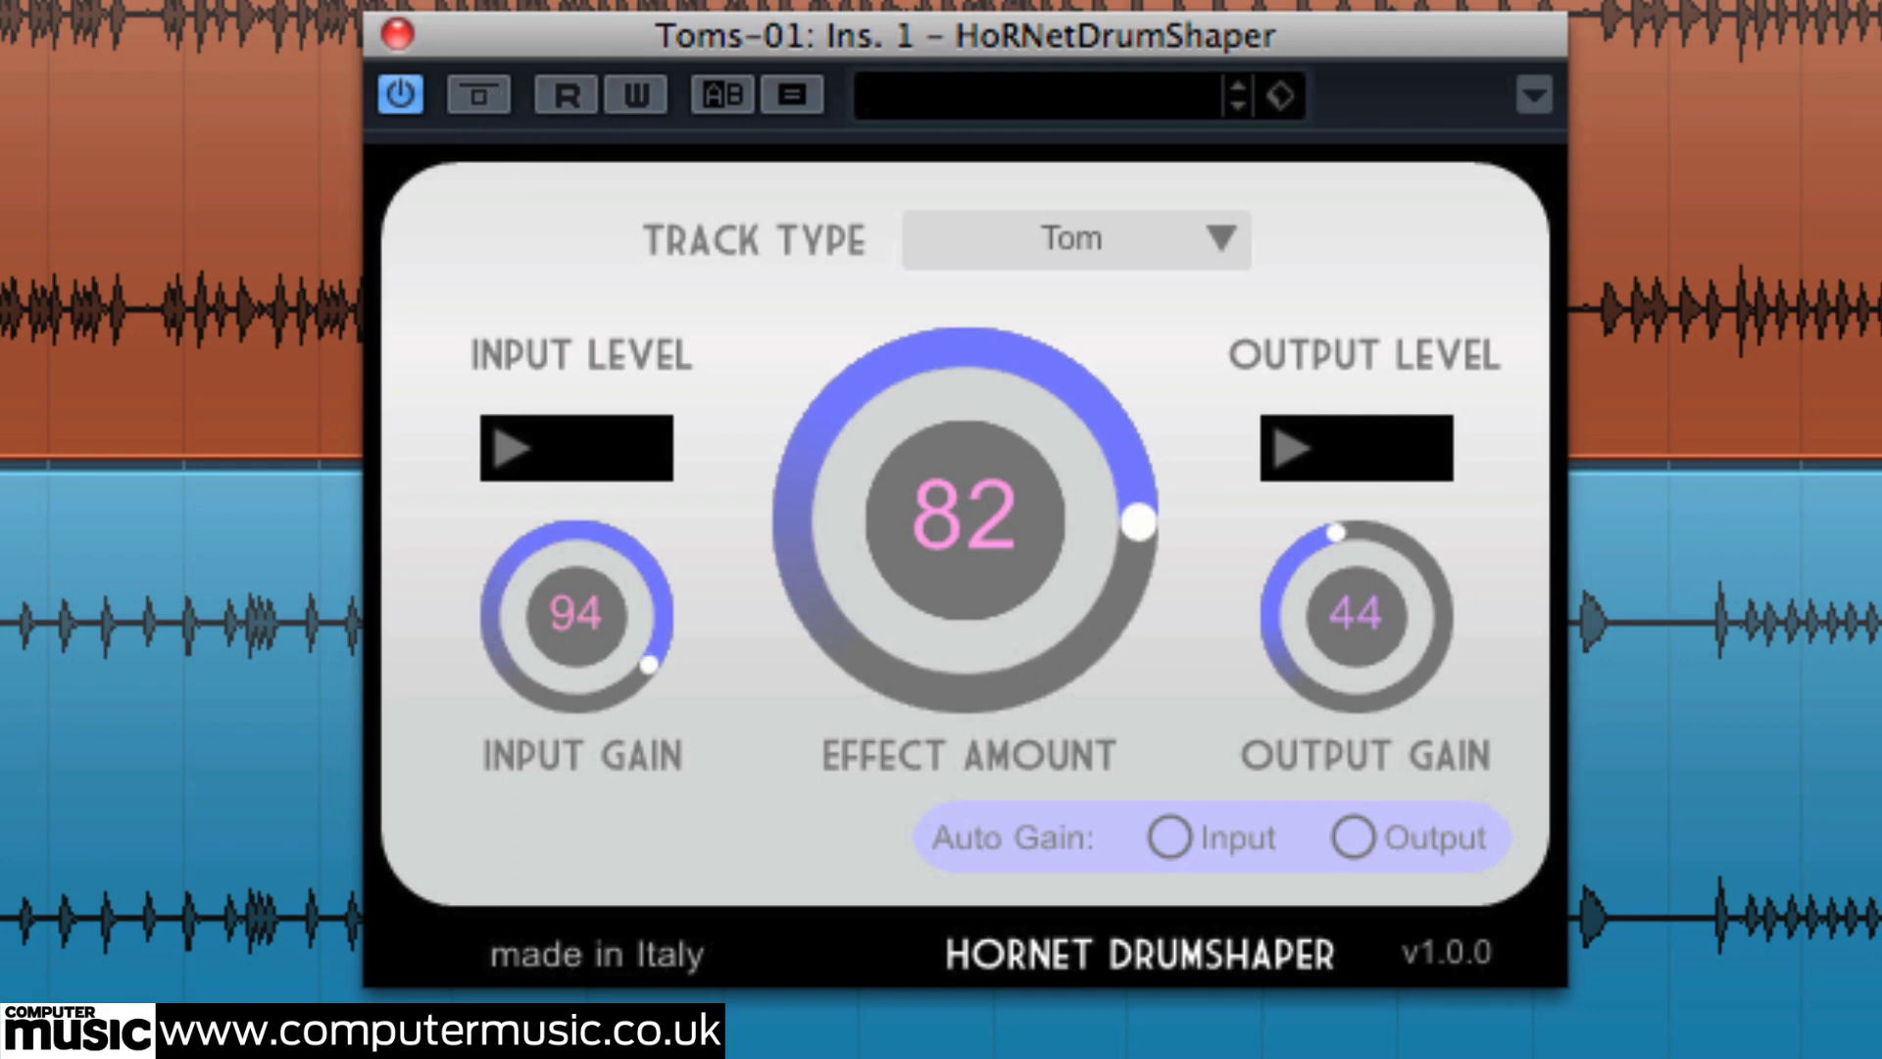
key(space)
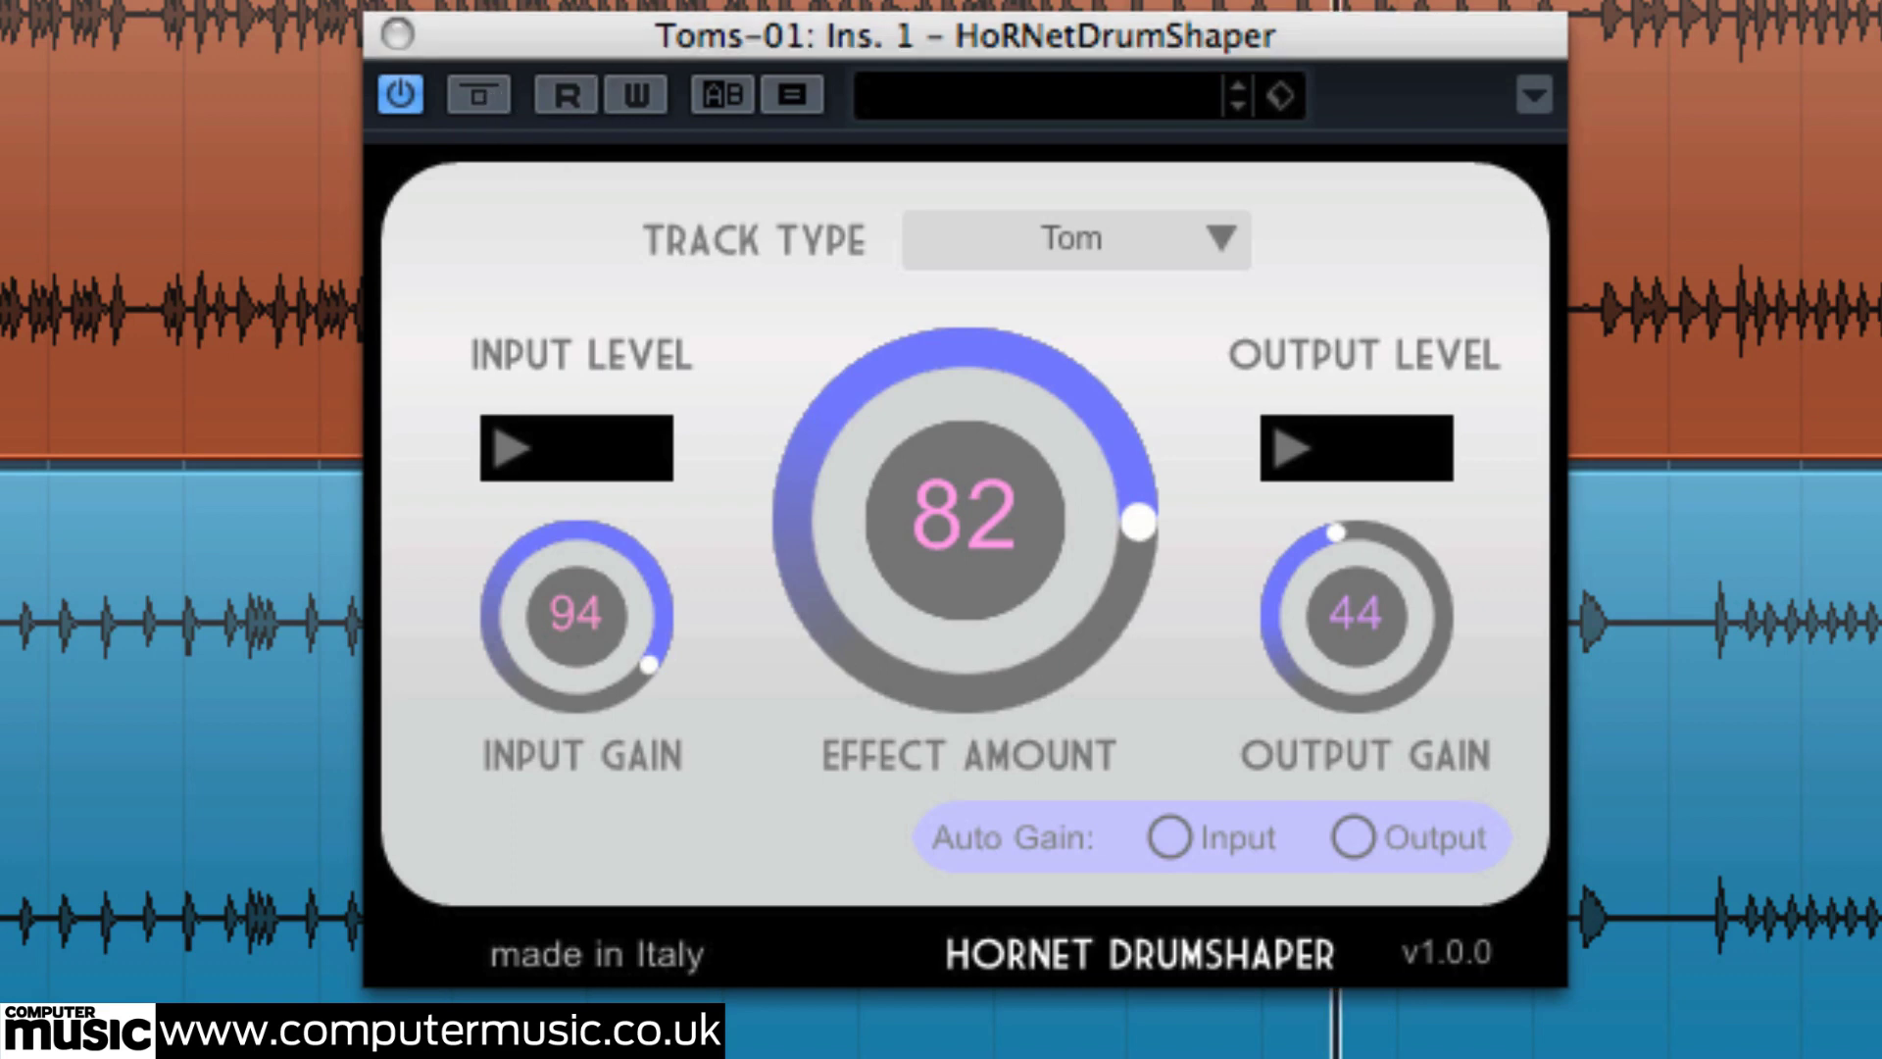
click(480, 95)
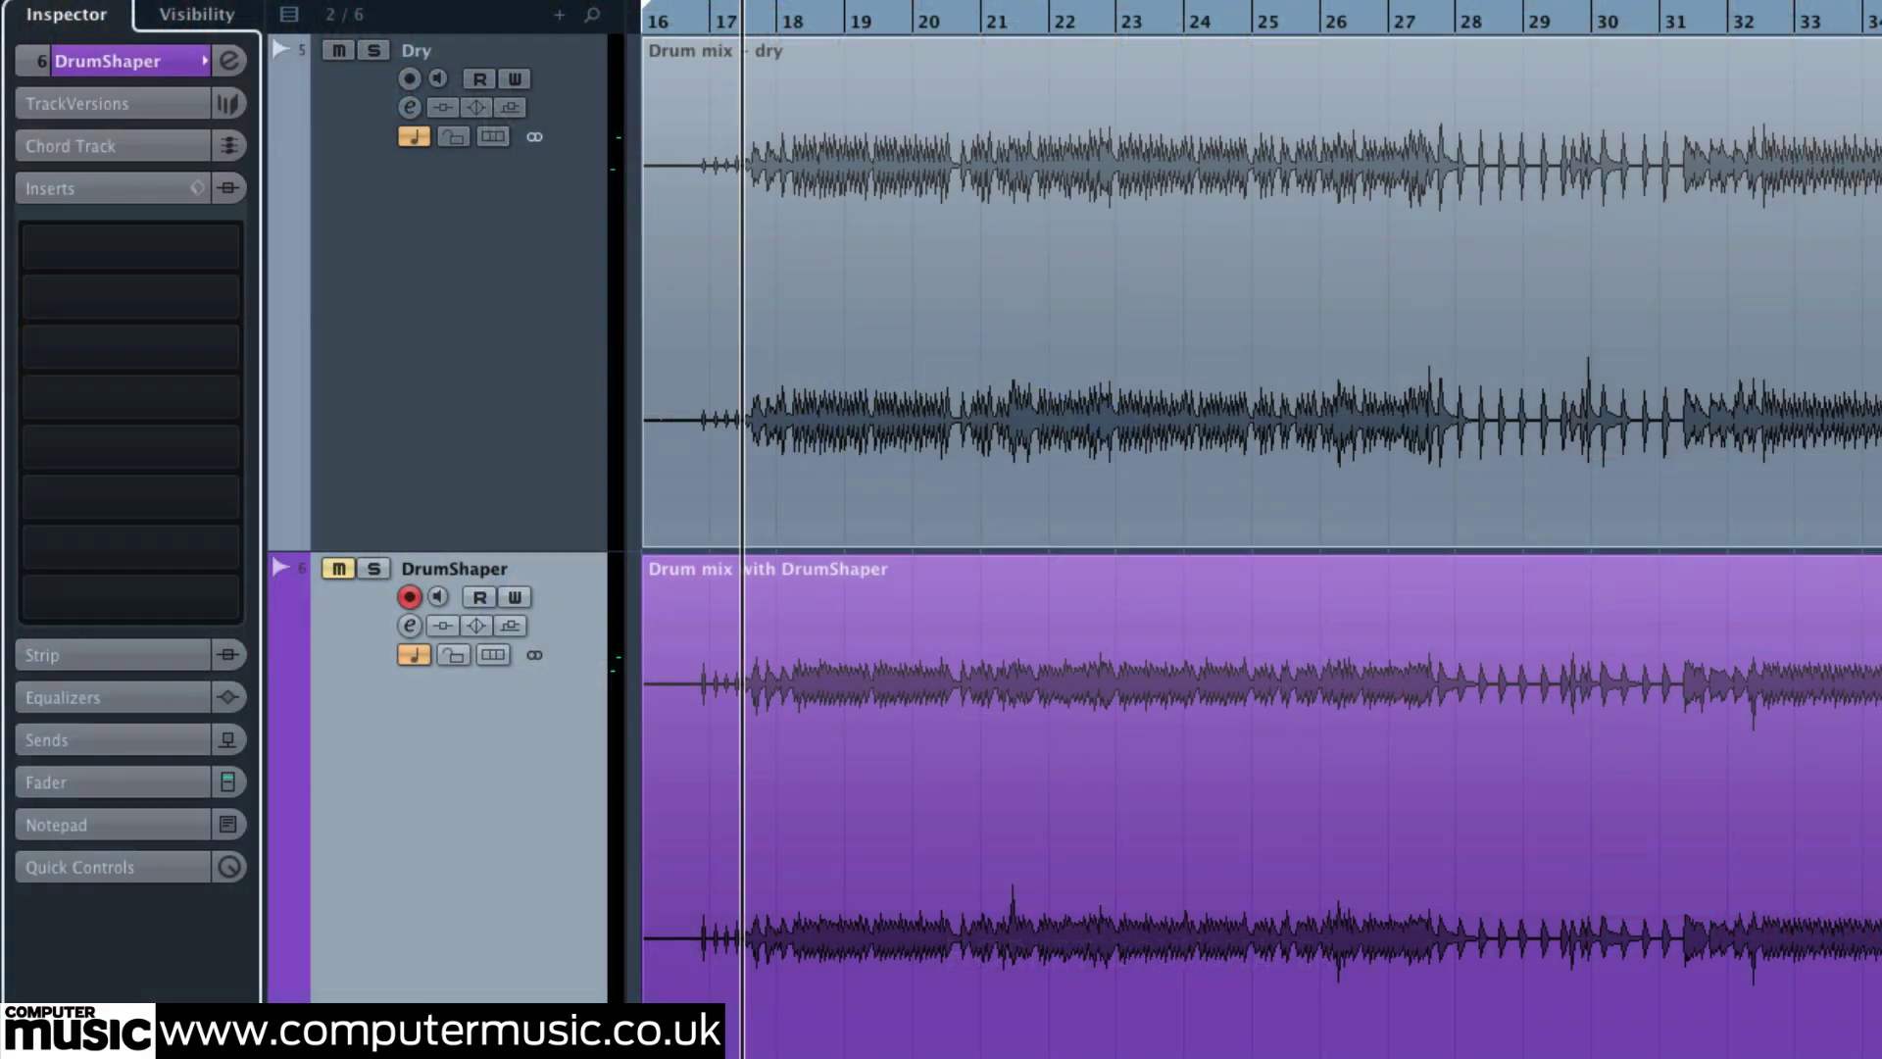
Play the full drum mix and compare the Dry and DrumShaper tracks by repeatedly toggling the DrumShaper track's solo.
key(space)
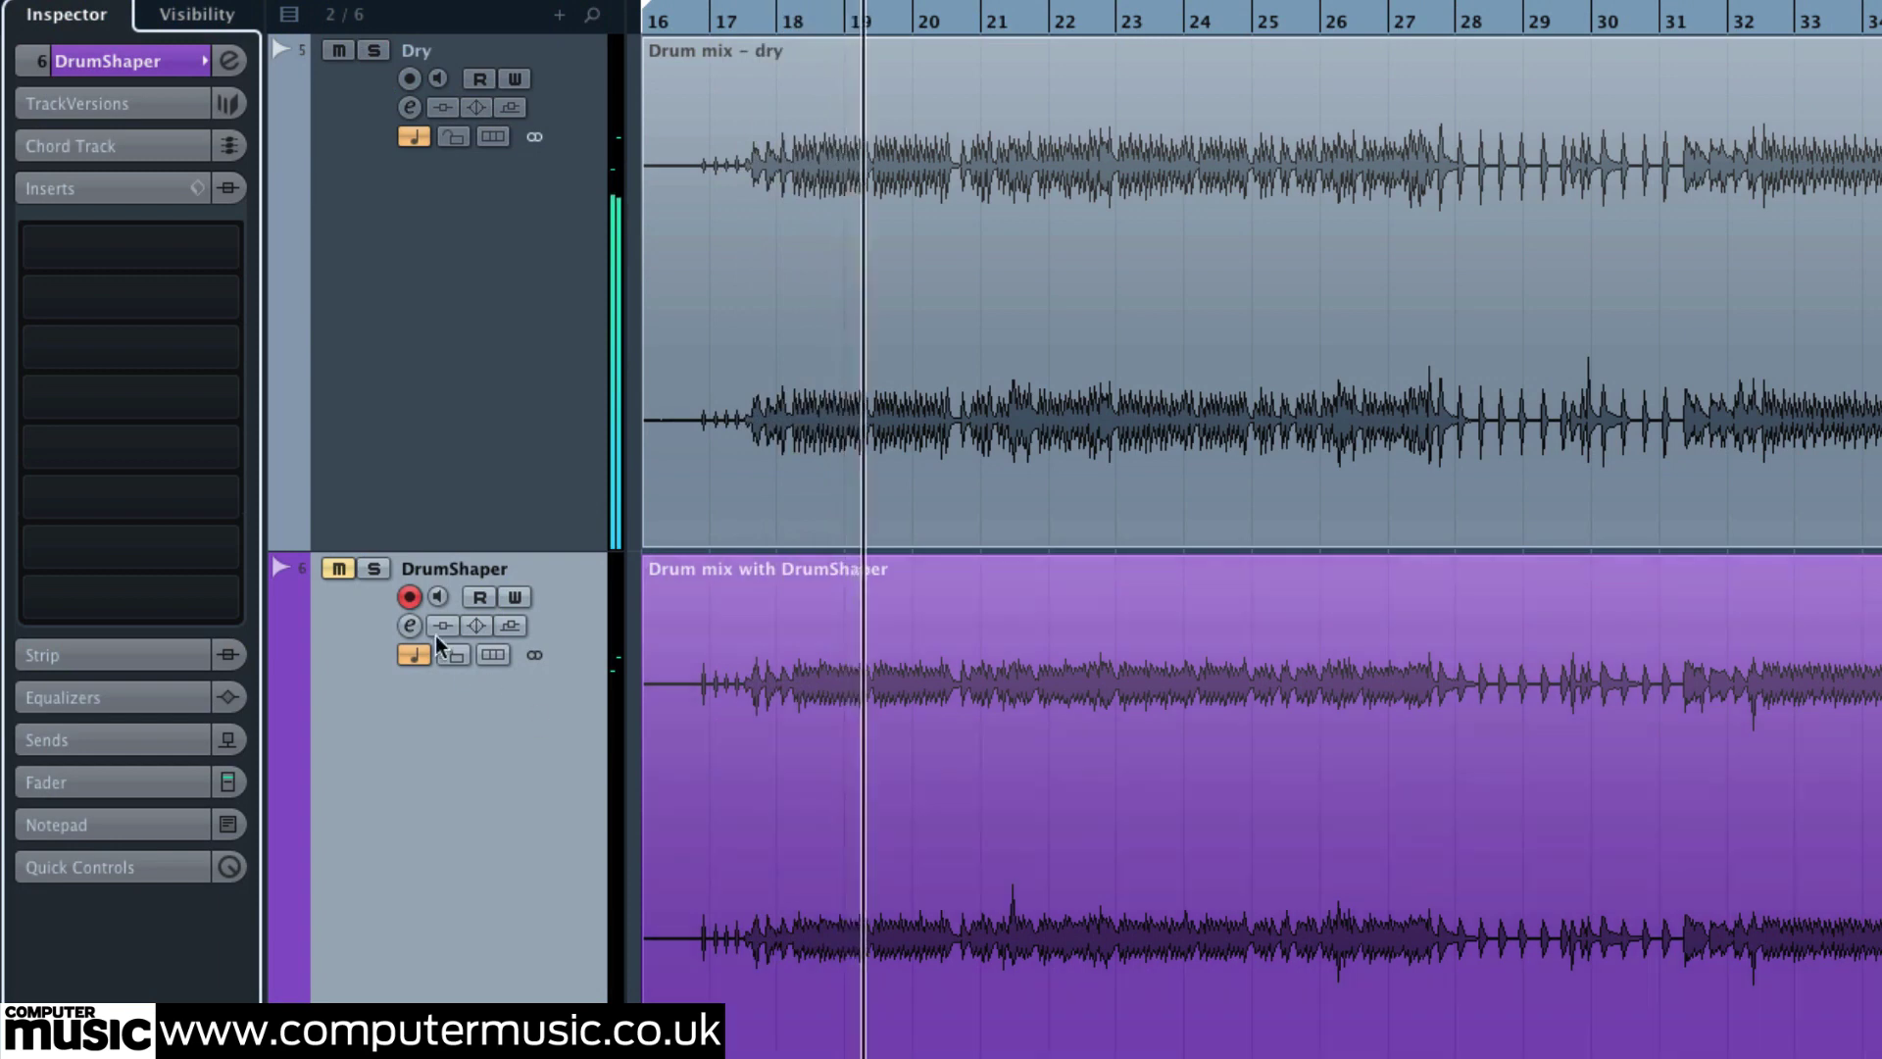
click(373, 568)
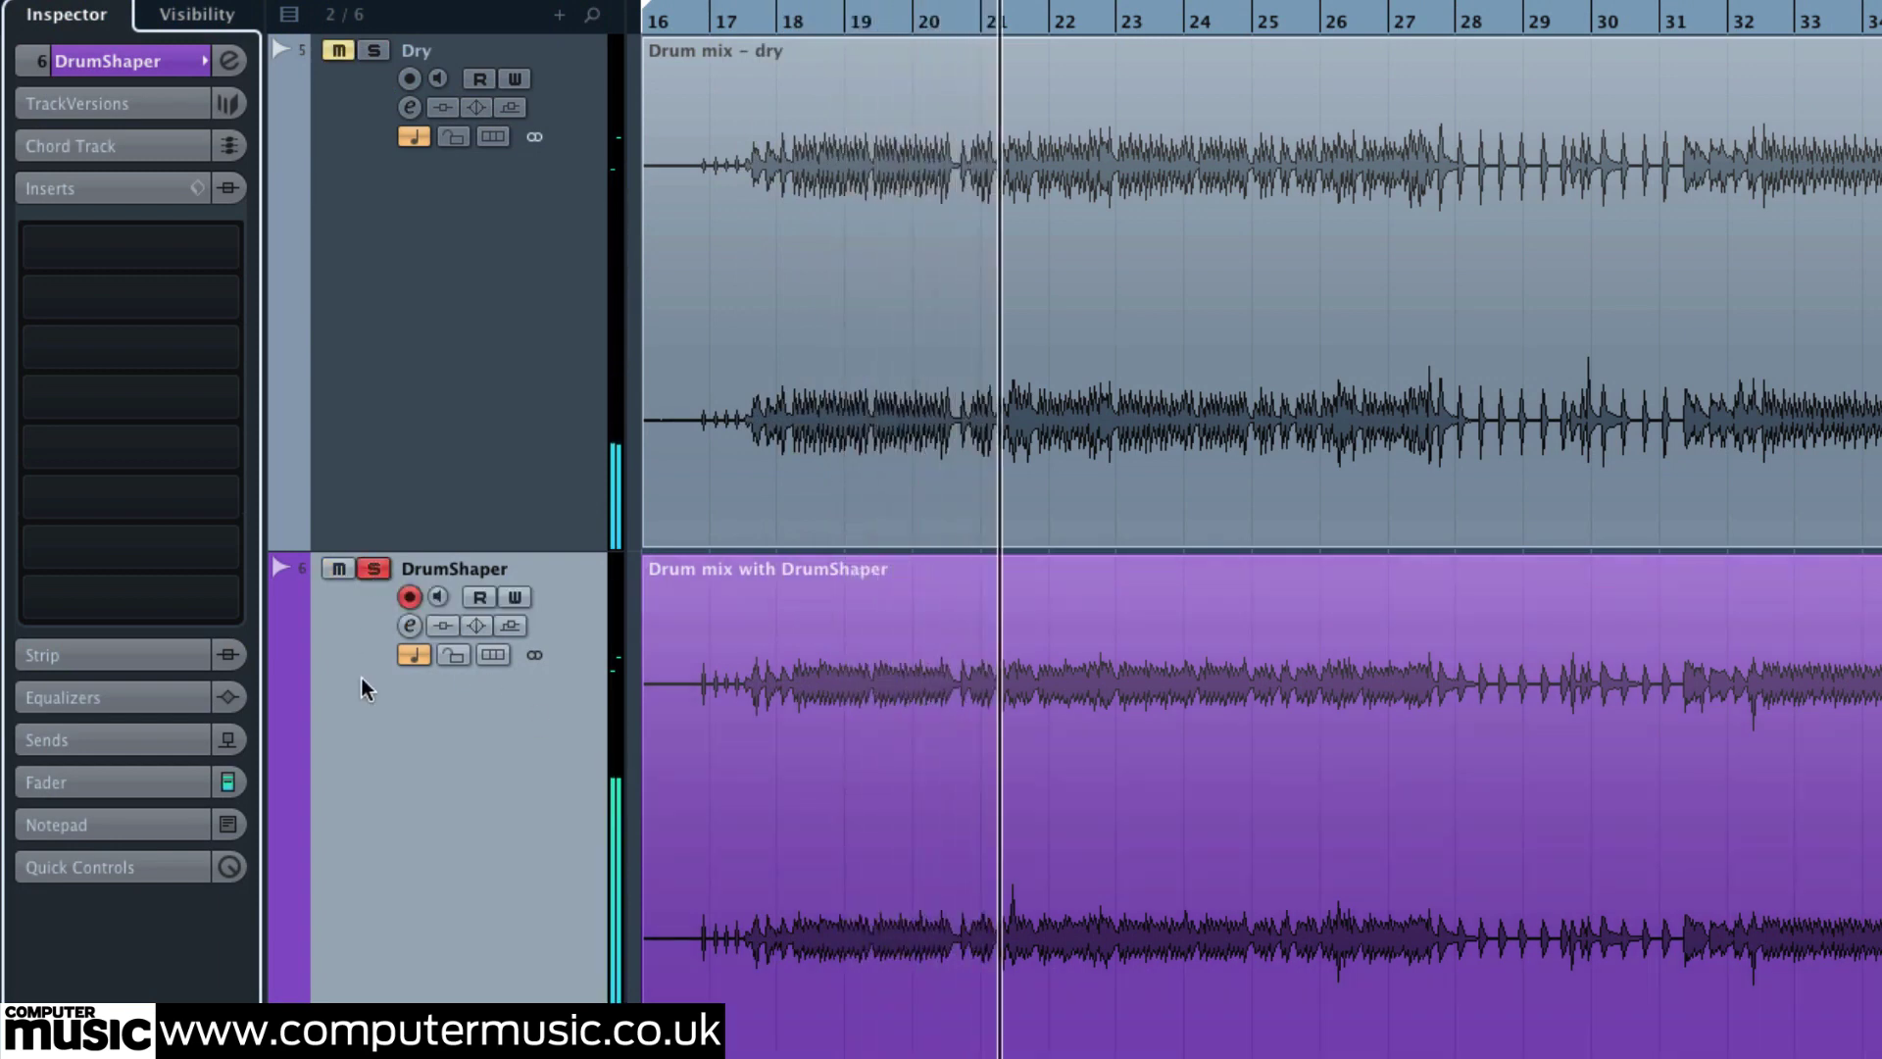
click(372, 569)
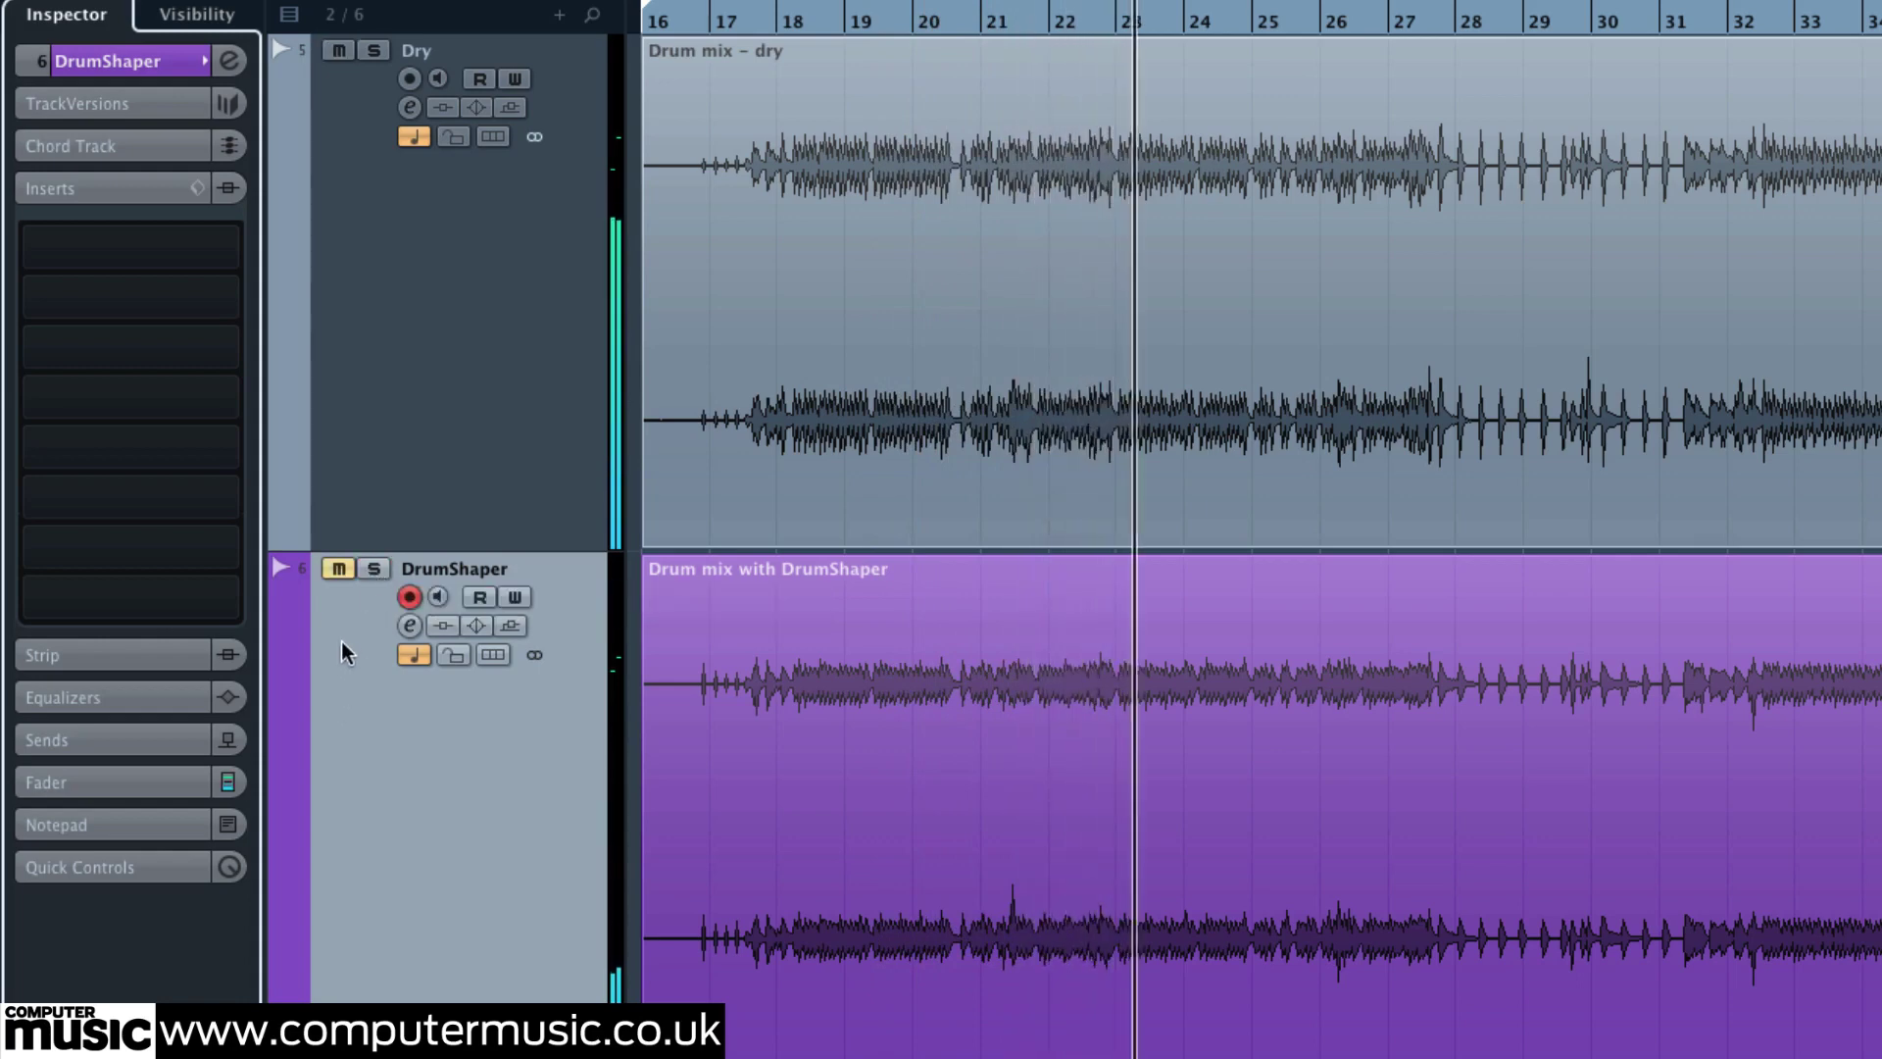
click(372, 569)
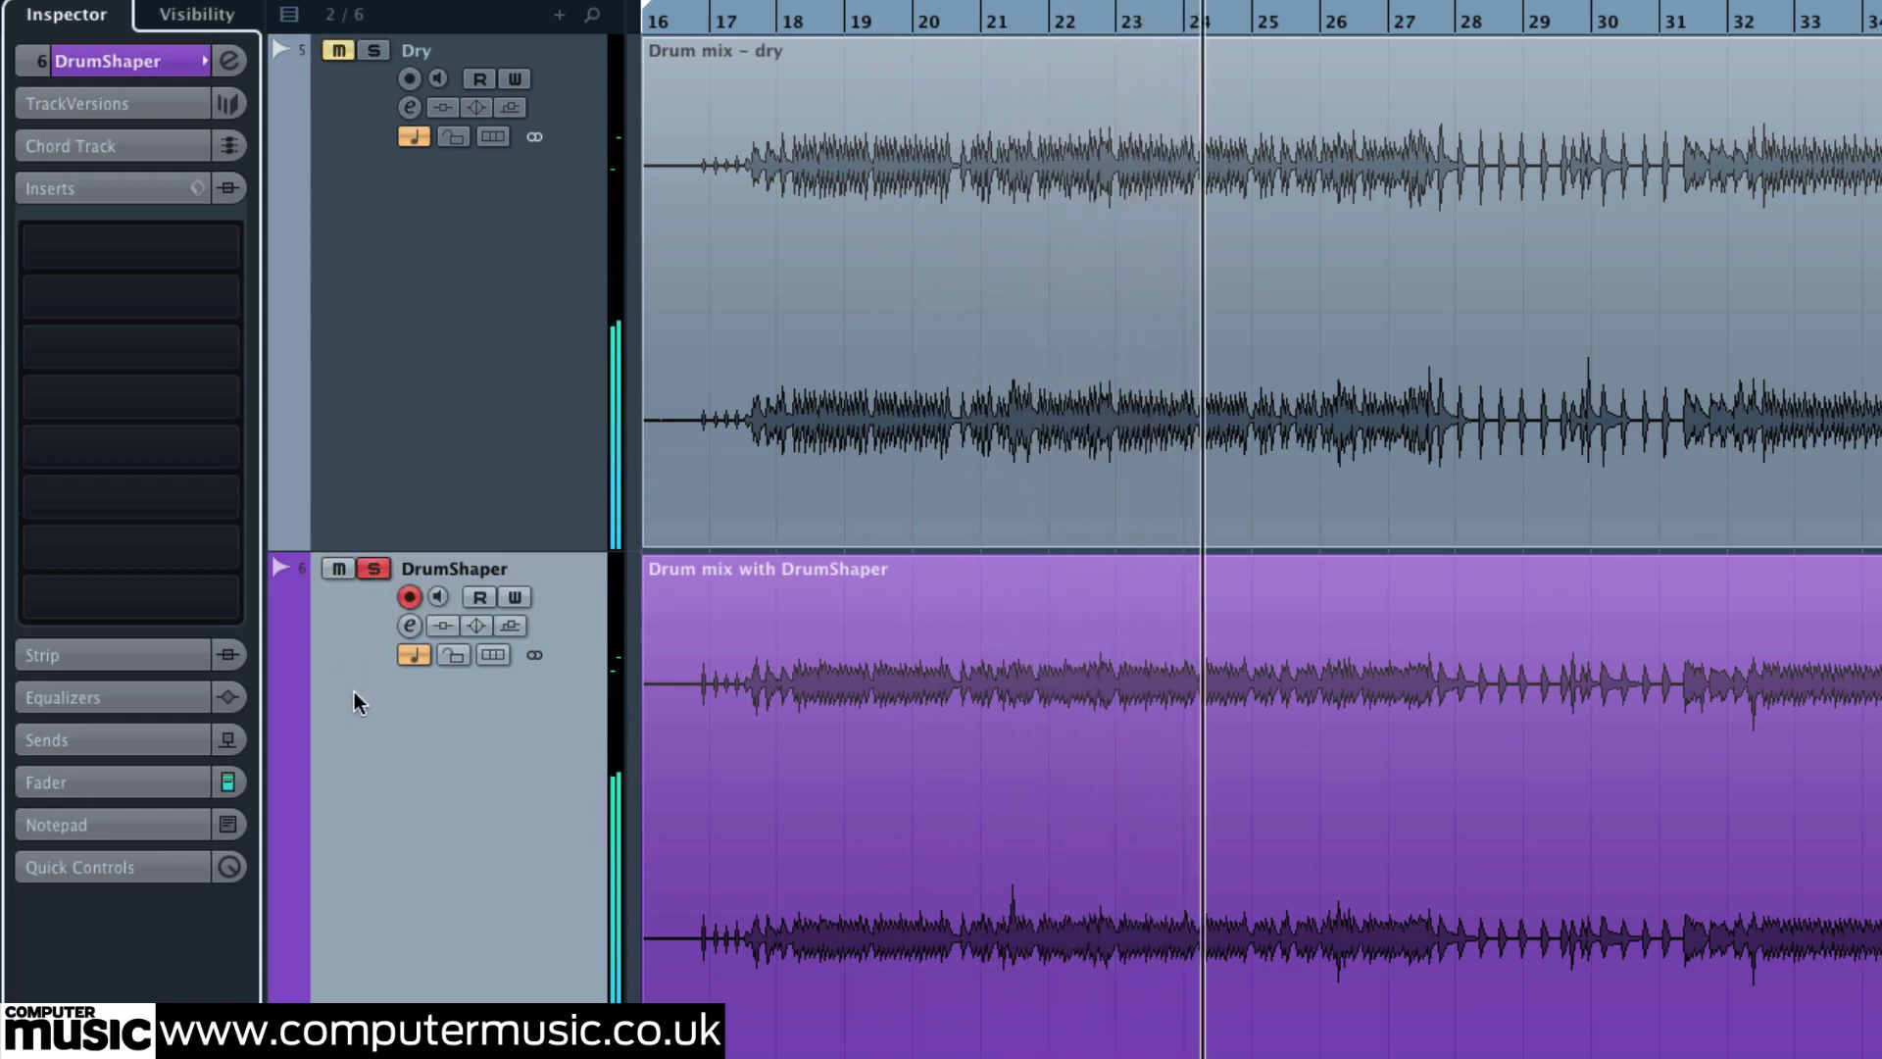
click(373, 568)
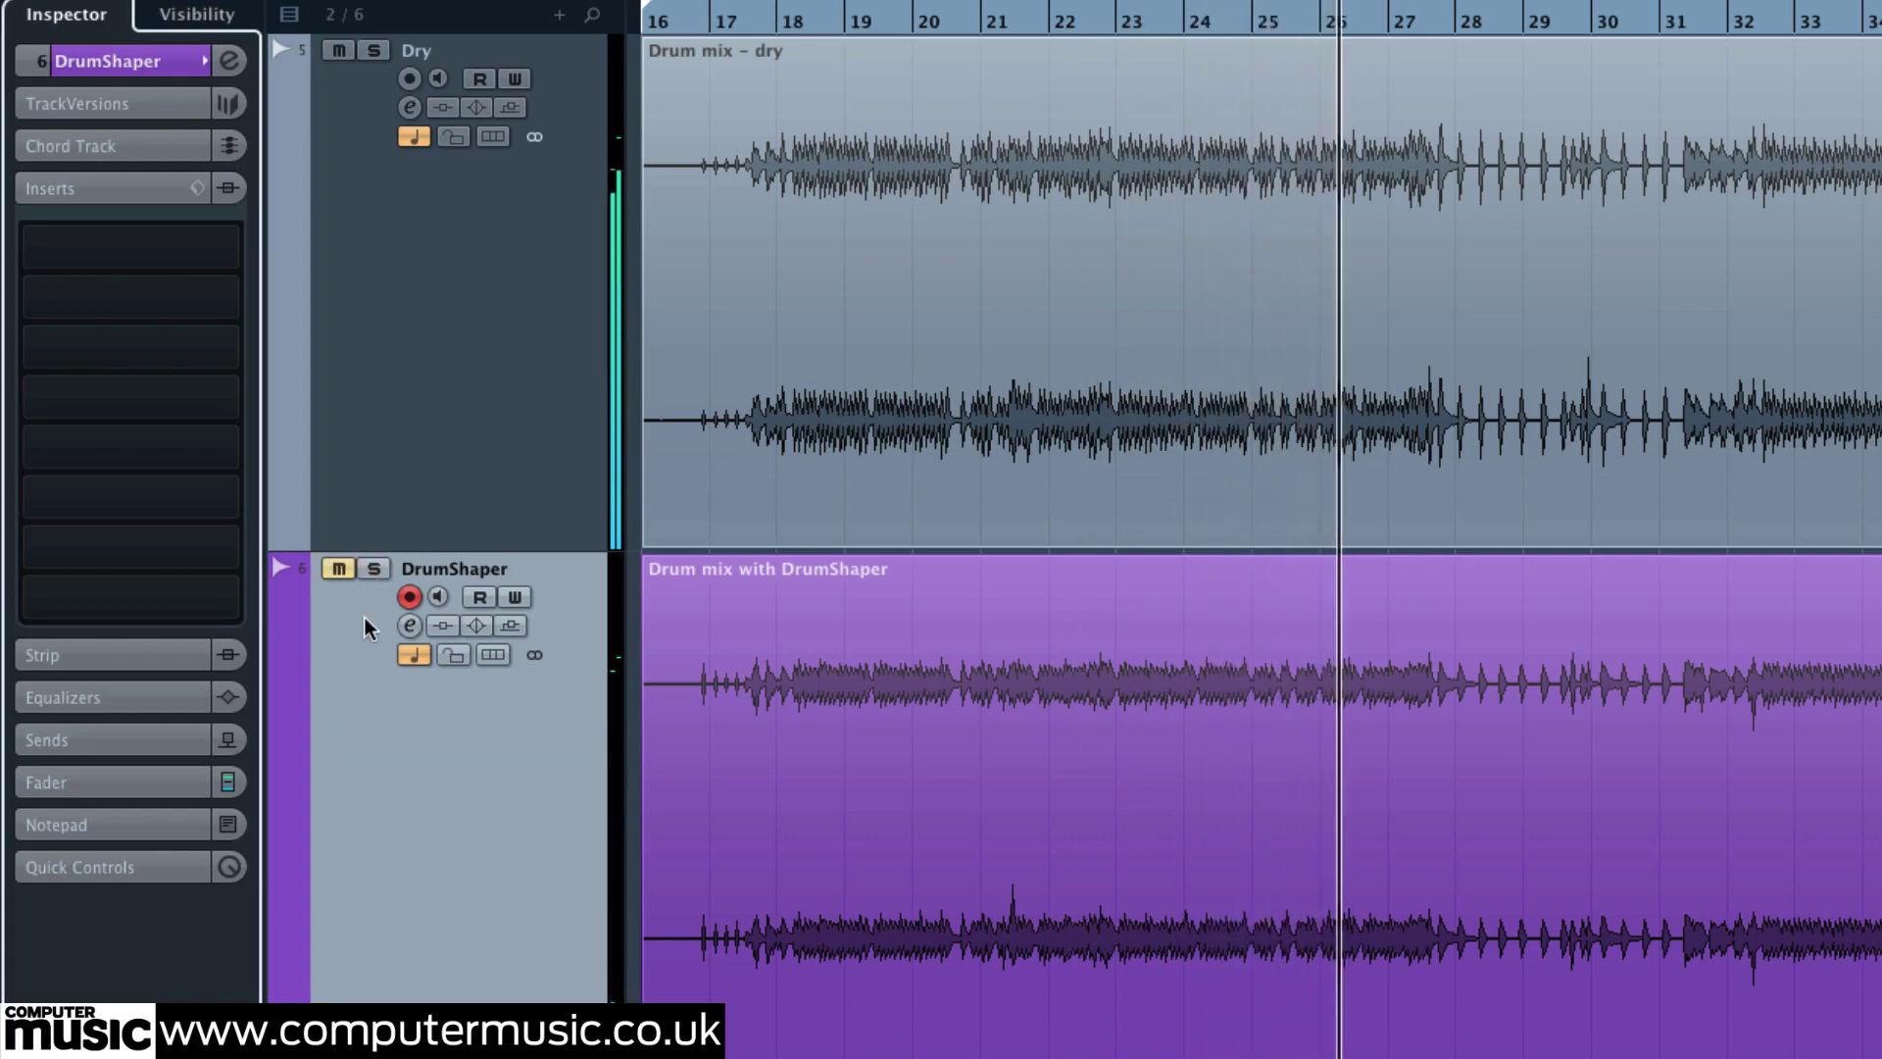
click(372, 568)
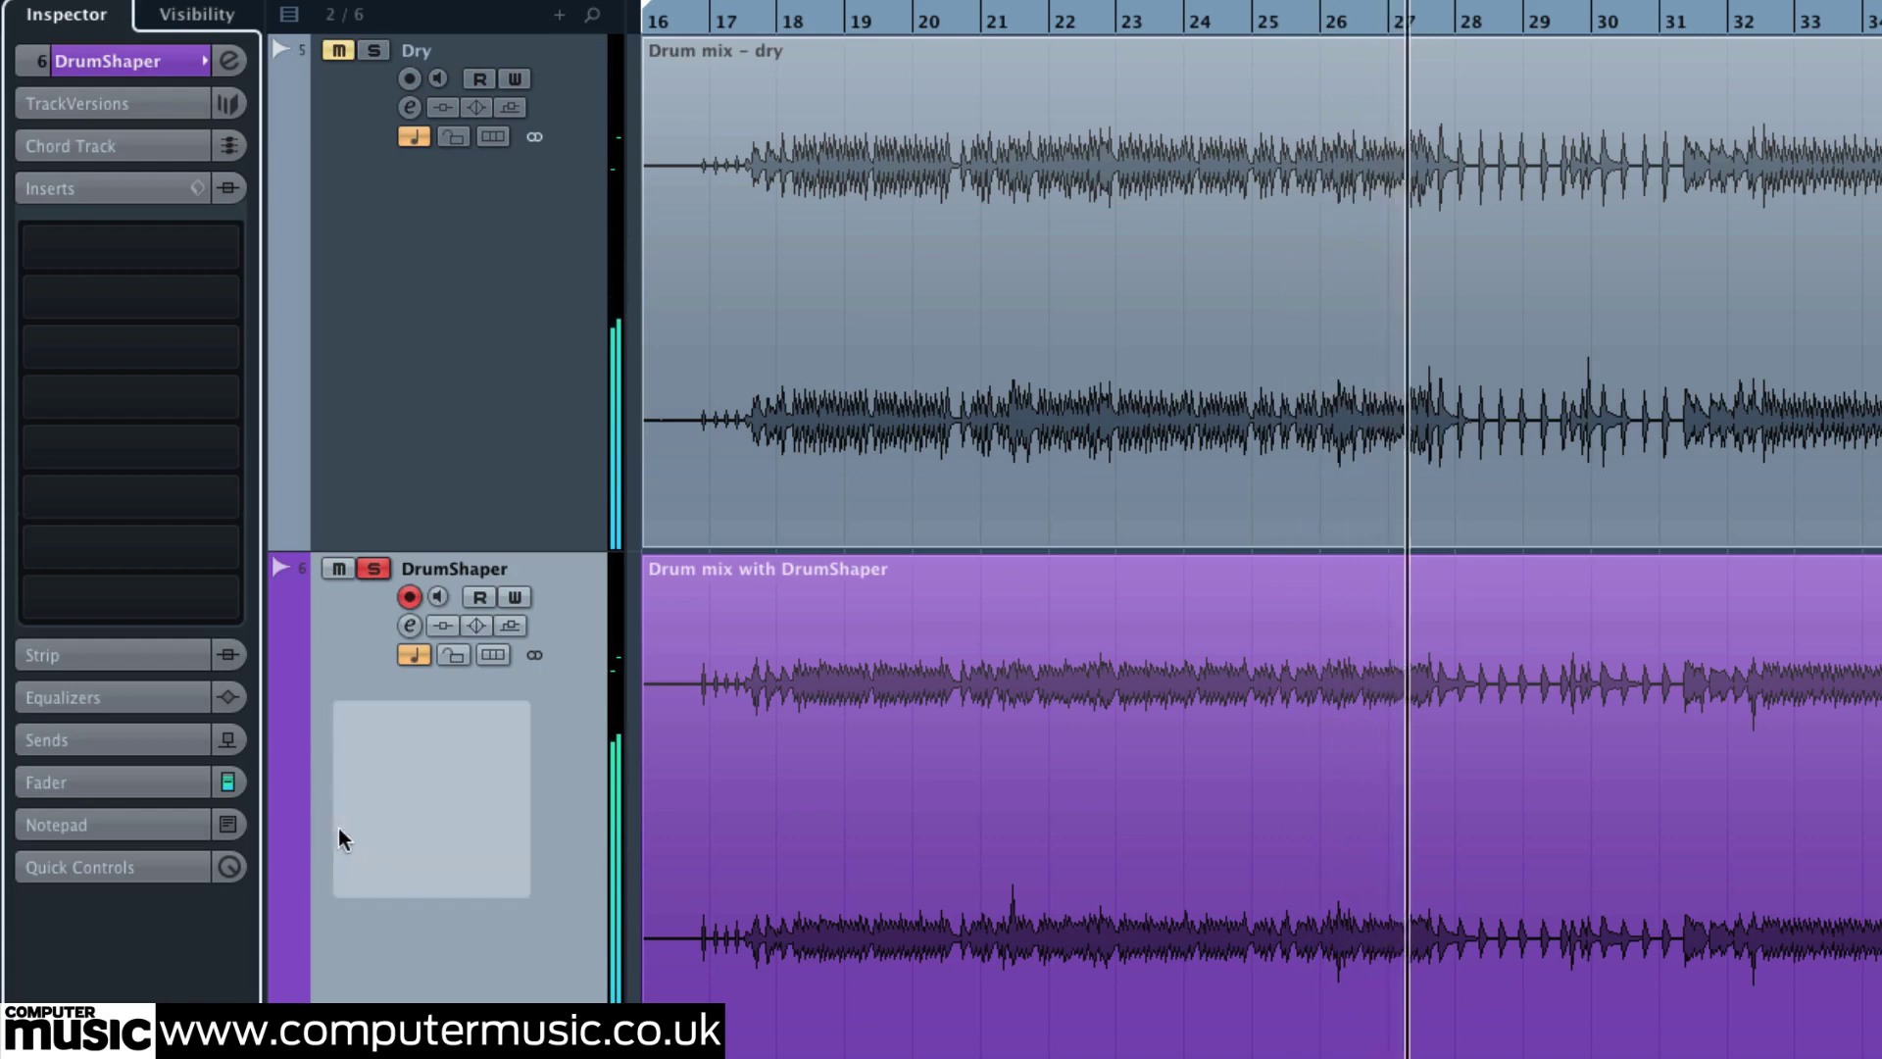
click(373, 568)
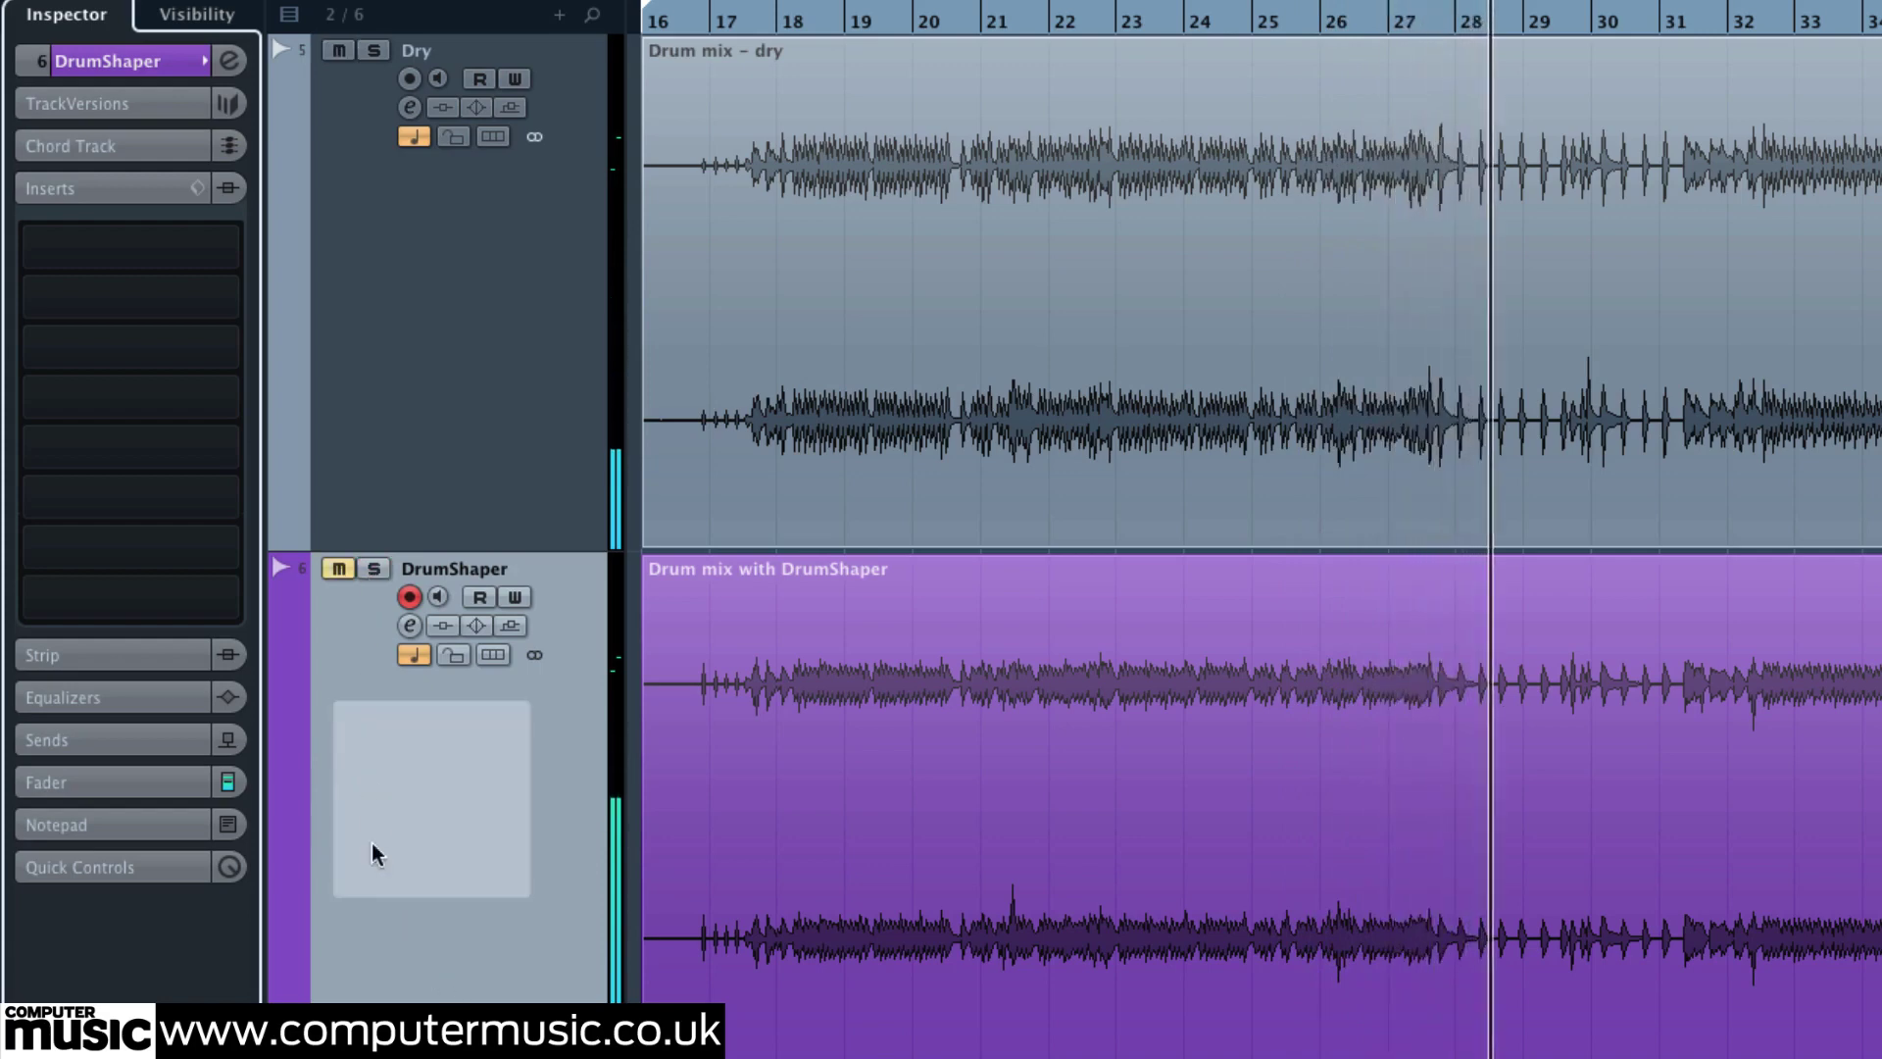
click(373, 573)
click(373, 571)
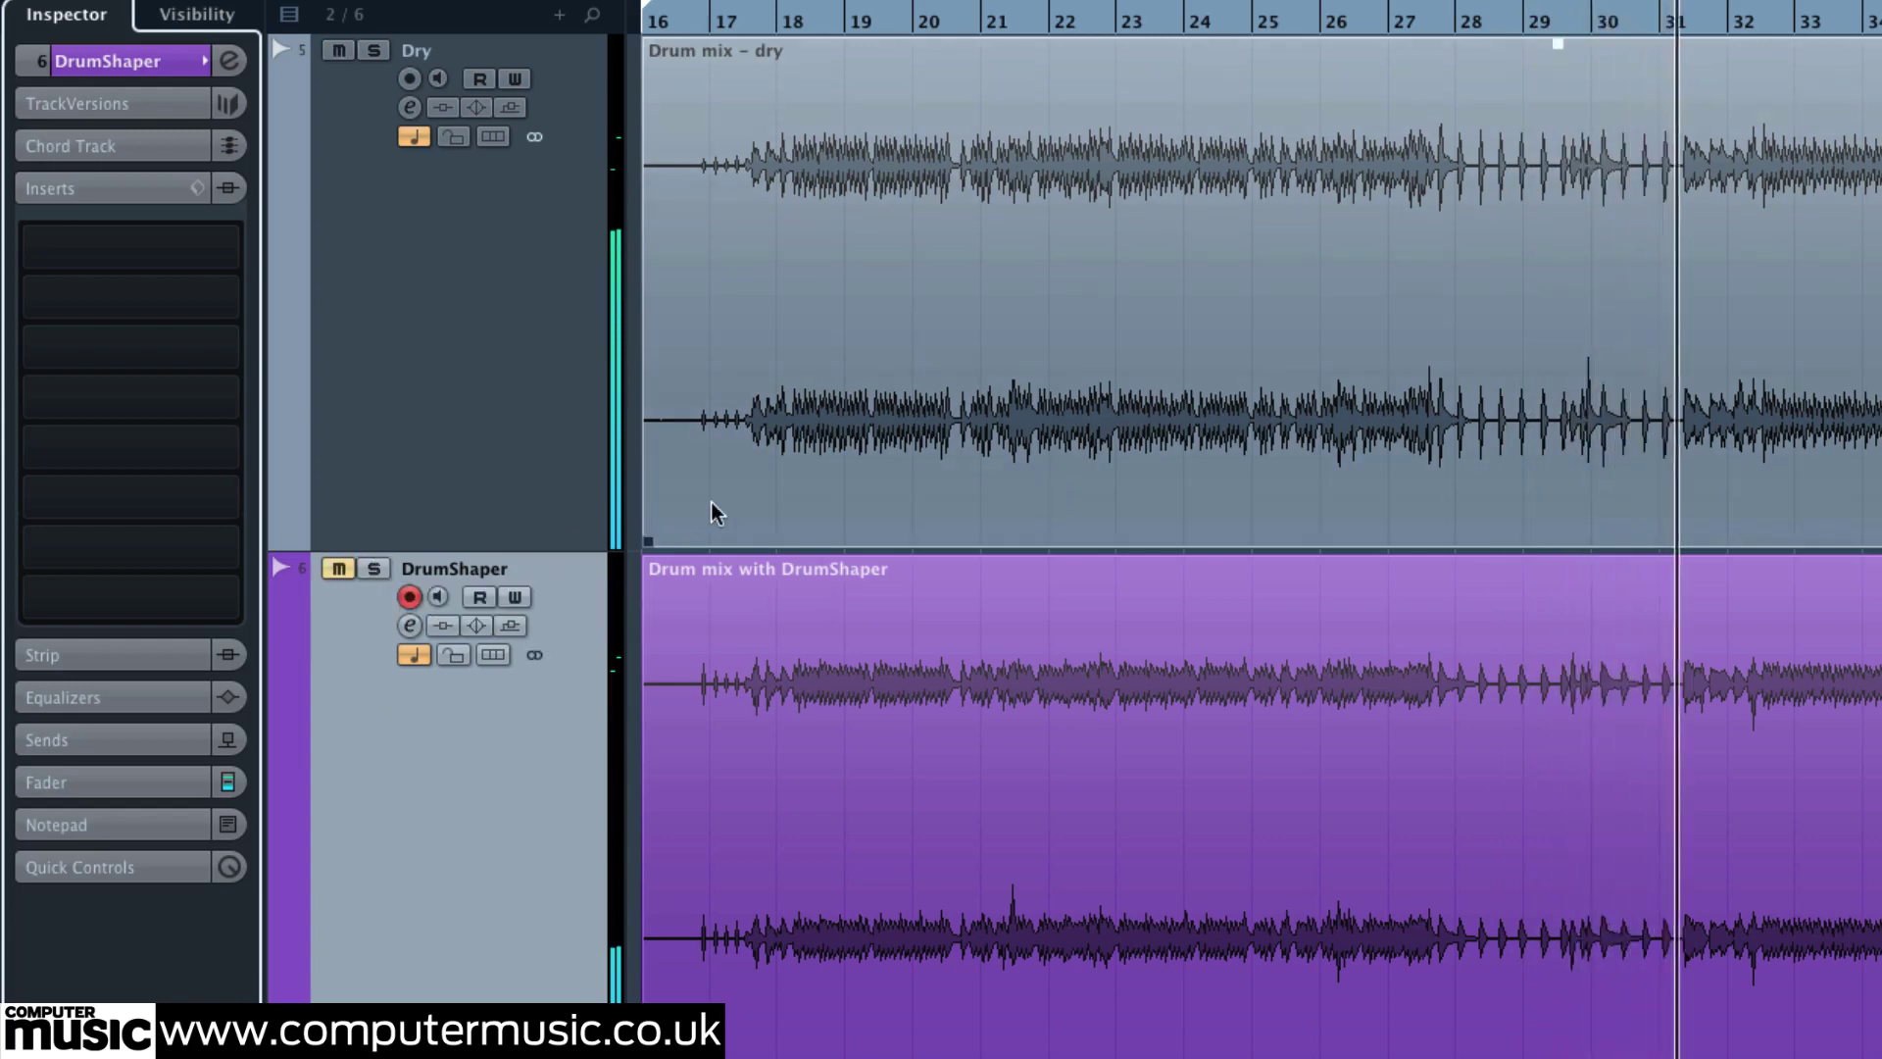
click(380, 569)
click(375, 570)
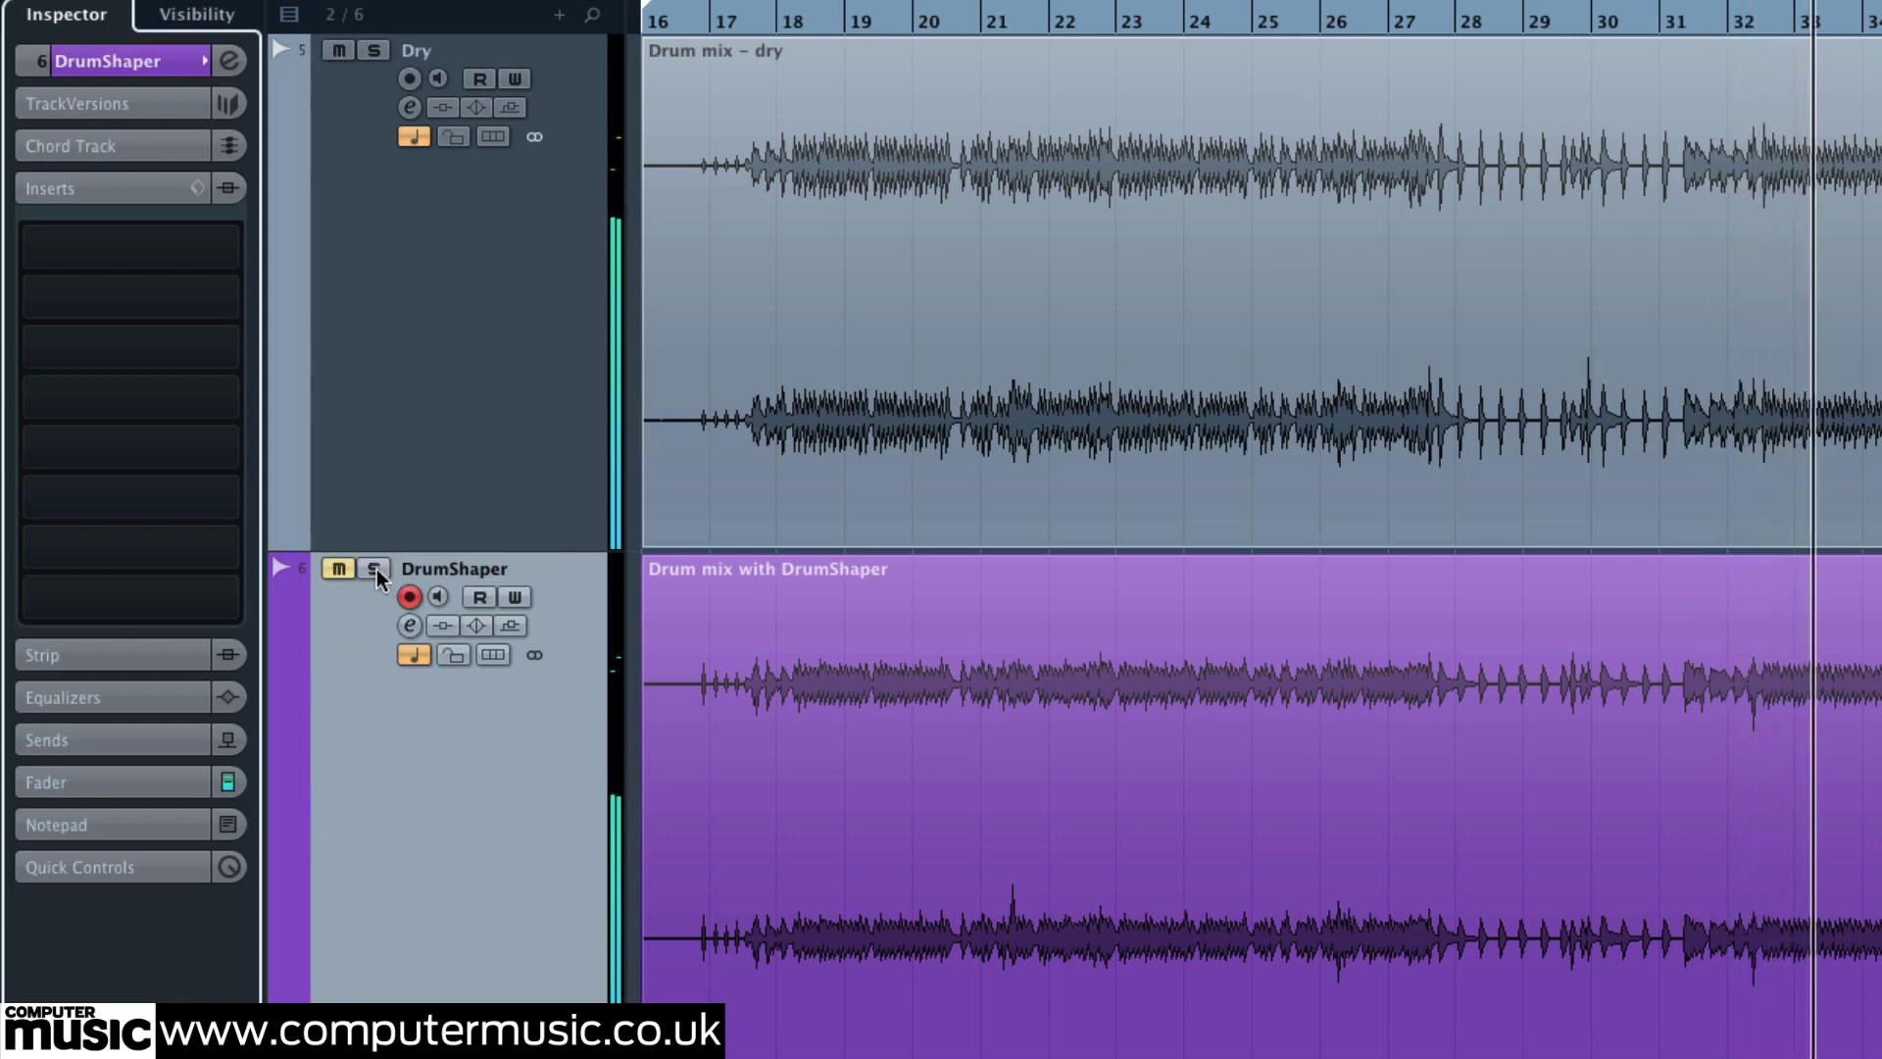
click(377, 569)
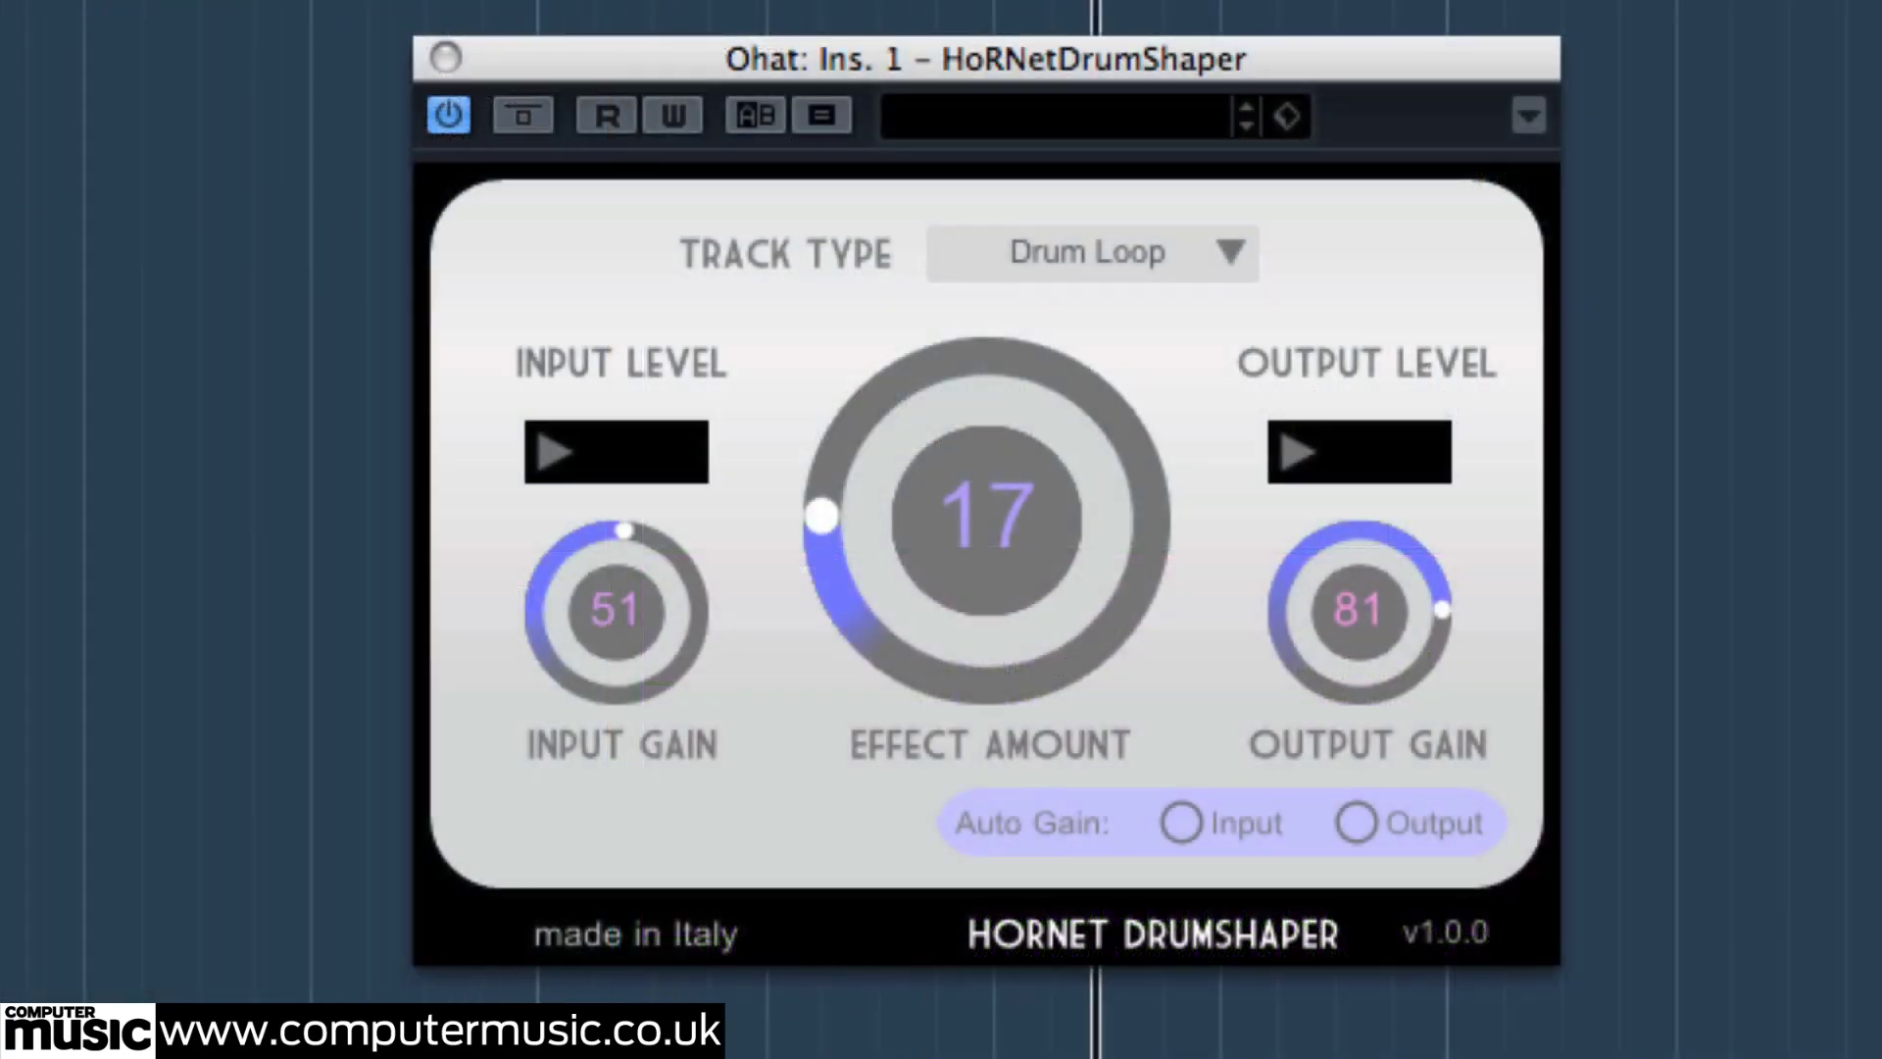
Keep Drum Loop as the Ohat DrumShaper's track type, set its input gain to 93 and effect amount to 69, and adjust the output gain.
click(1170, 261)
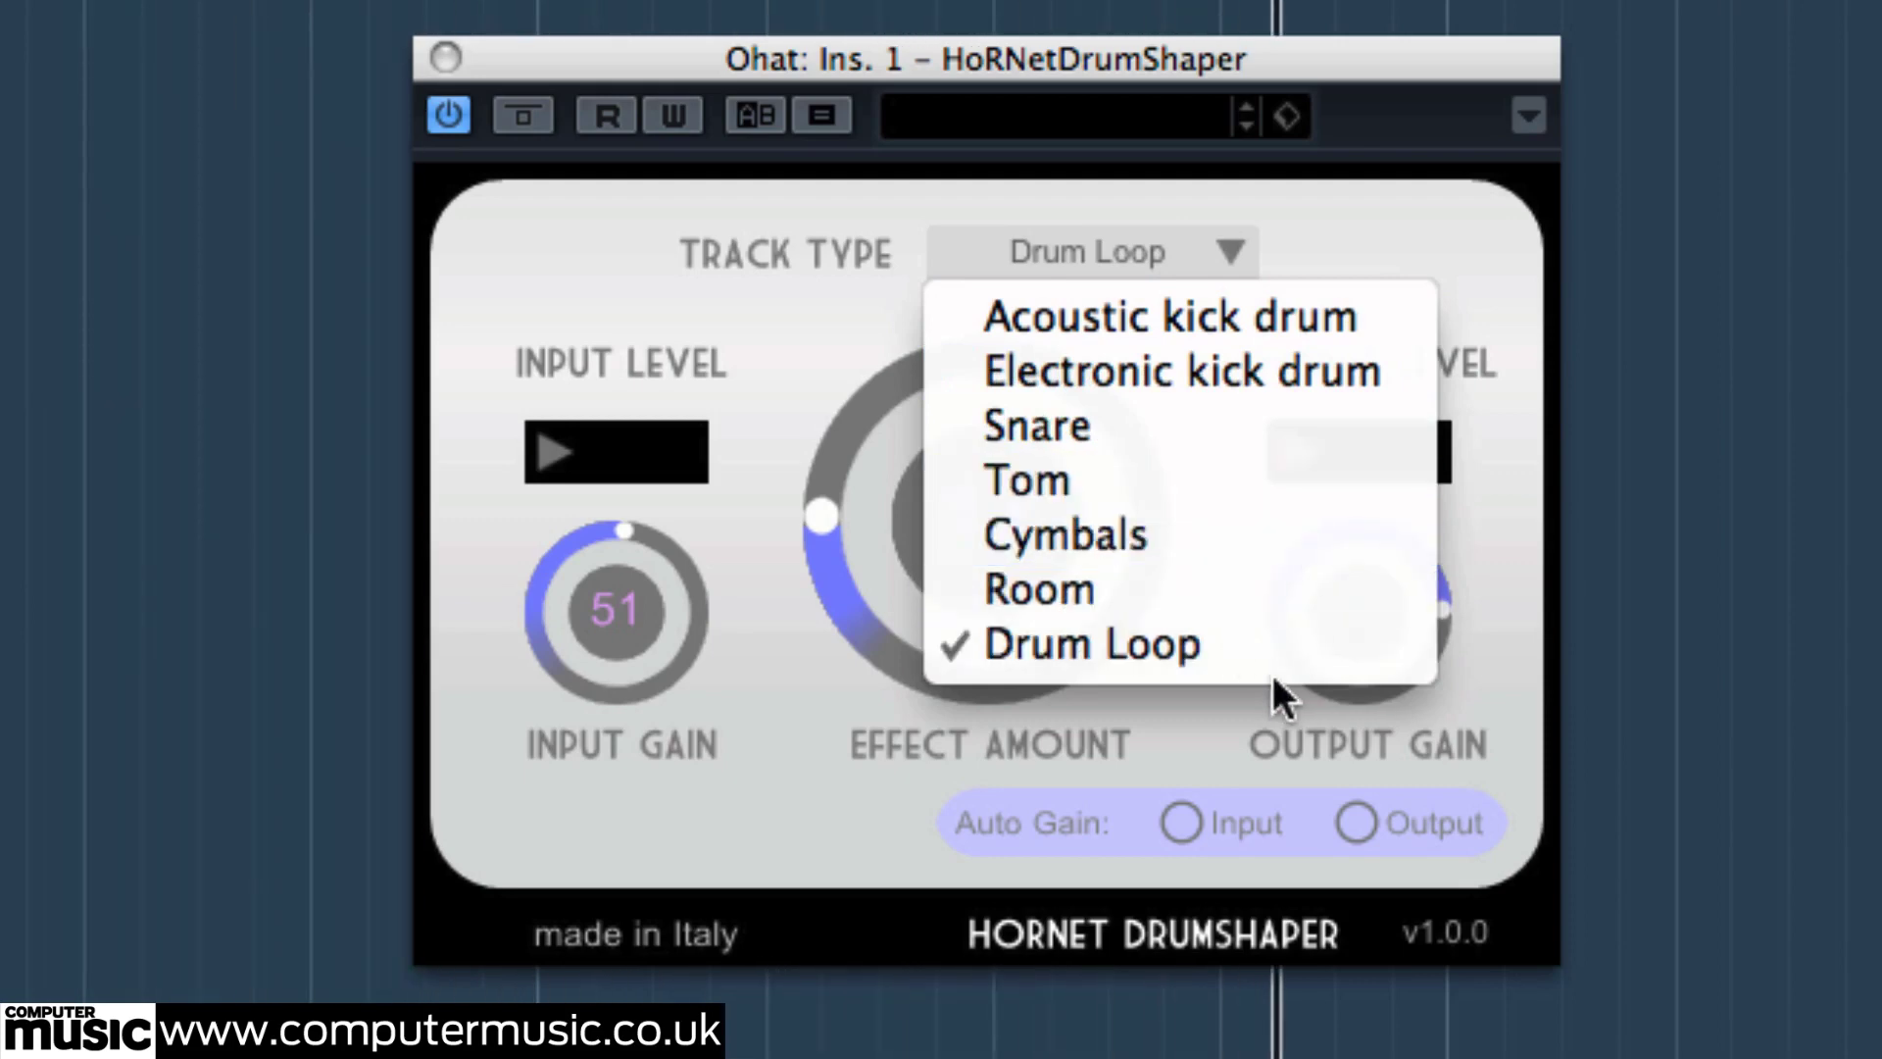
click(687, 392)
drag(635, 580, 638, 567)
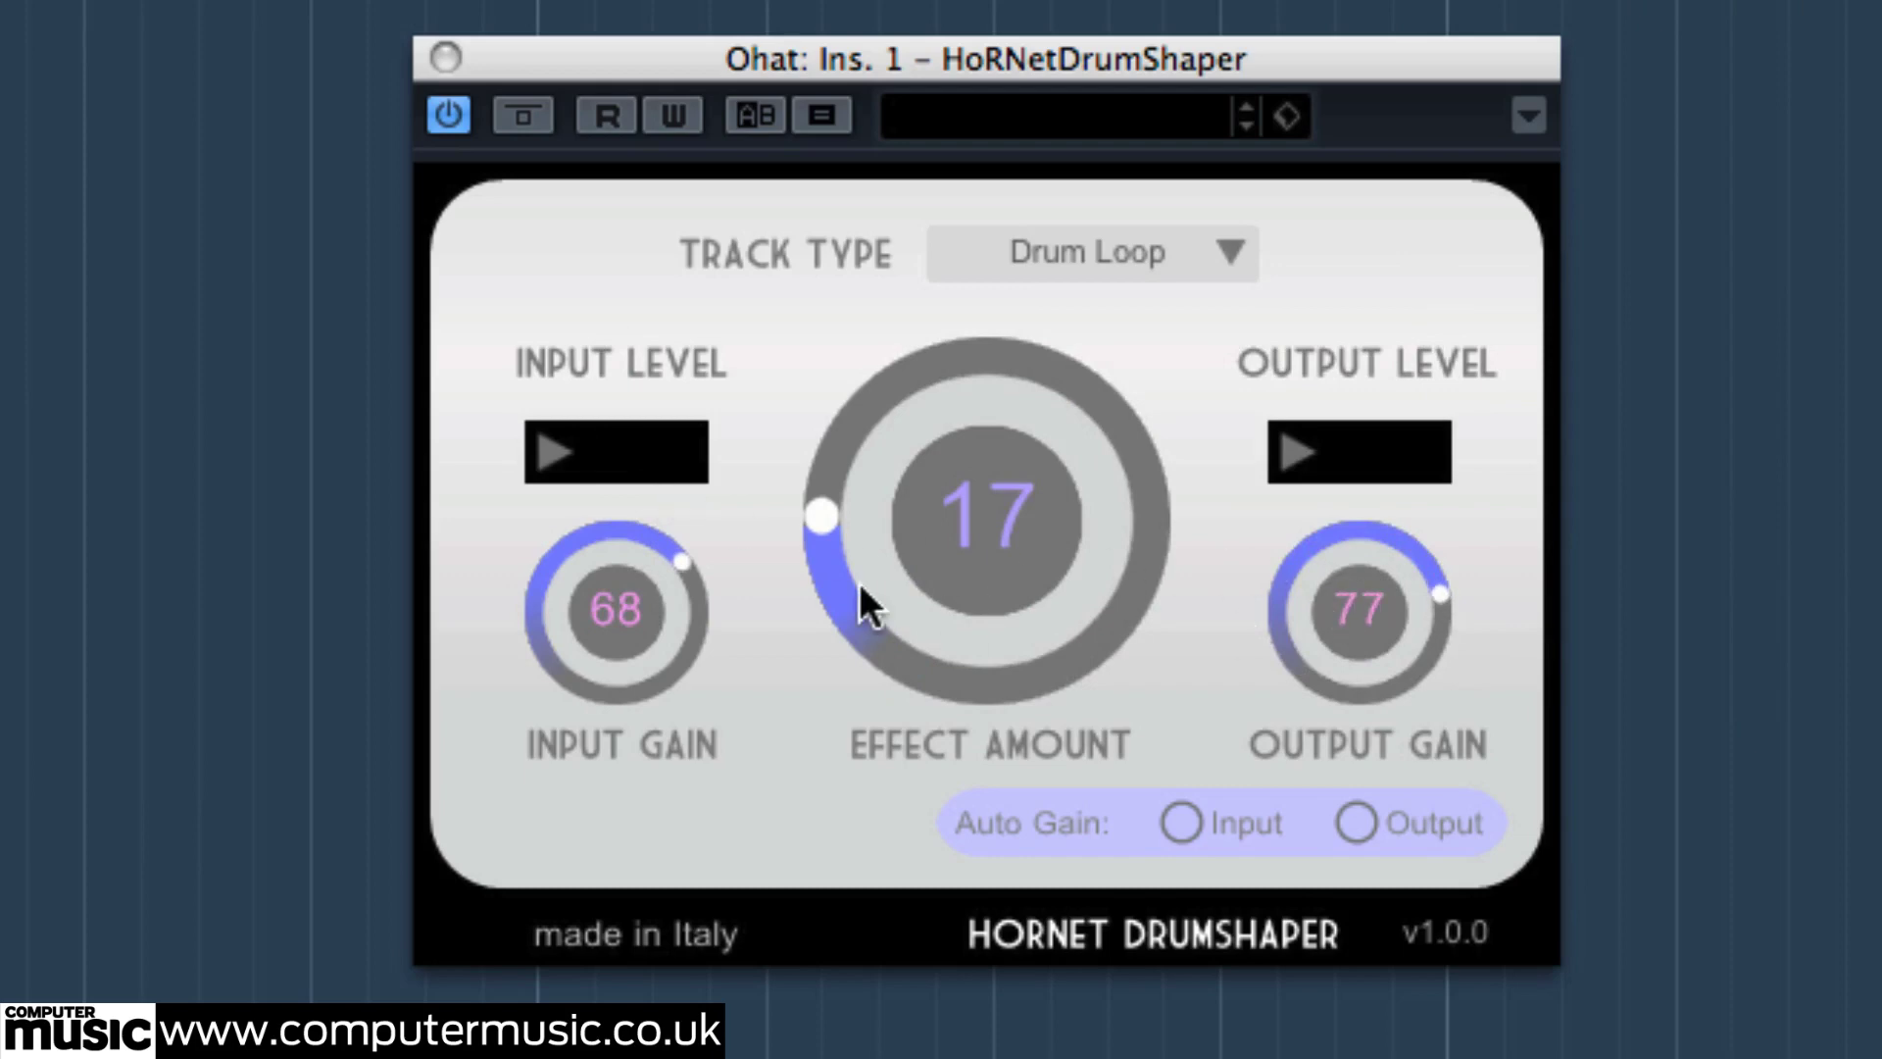
drag(909, 526, 908, 517)
drag(638, 625, 642, 579)
drag(944, 536, 945, 522)
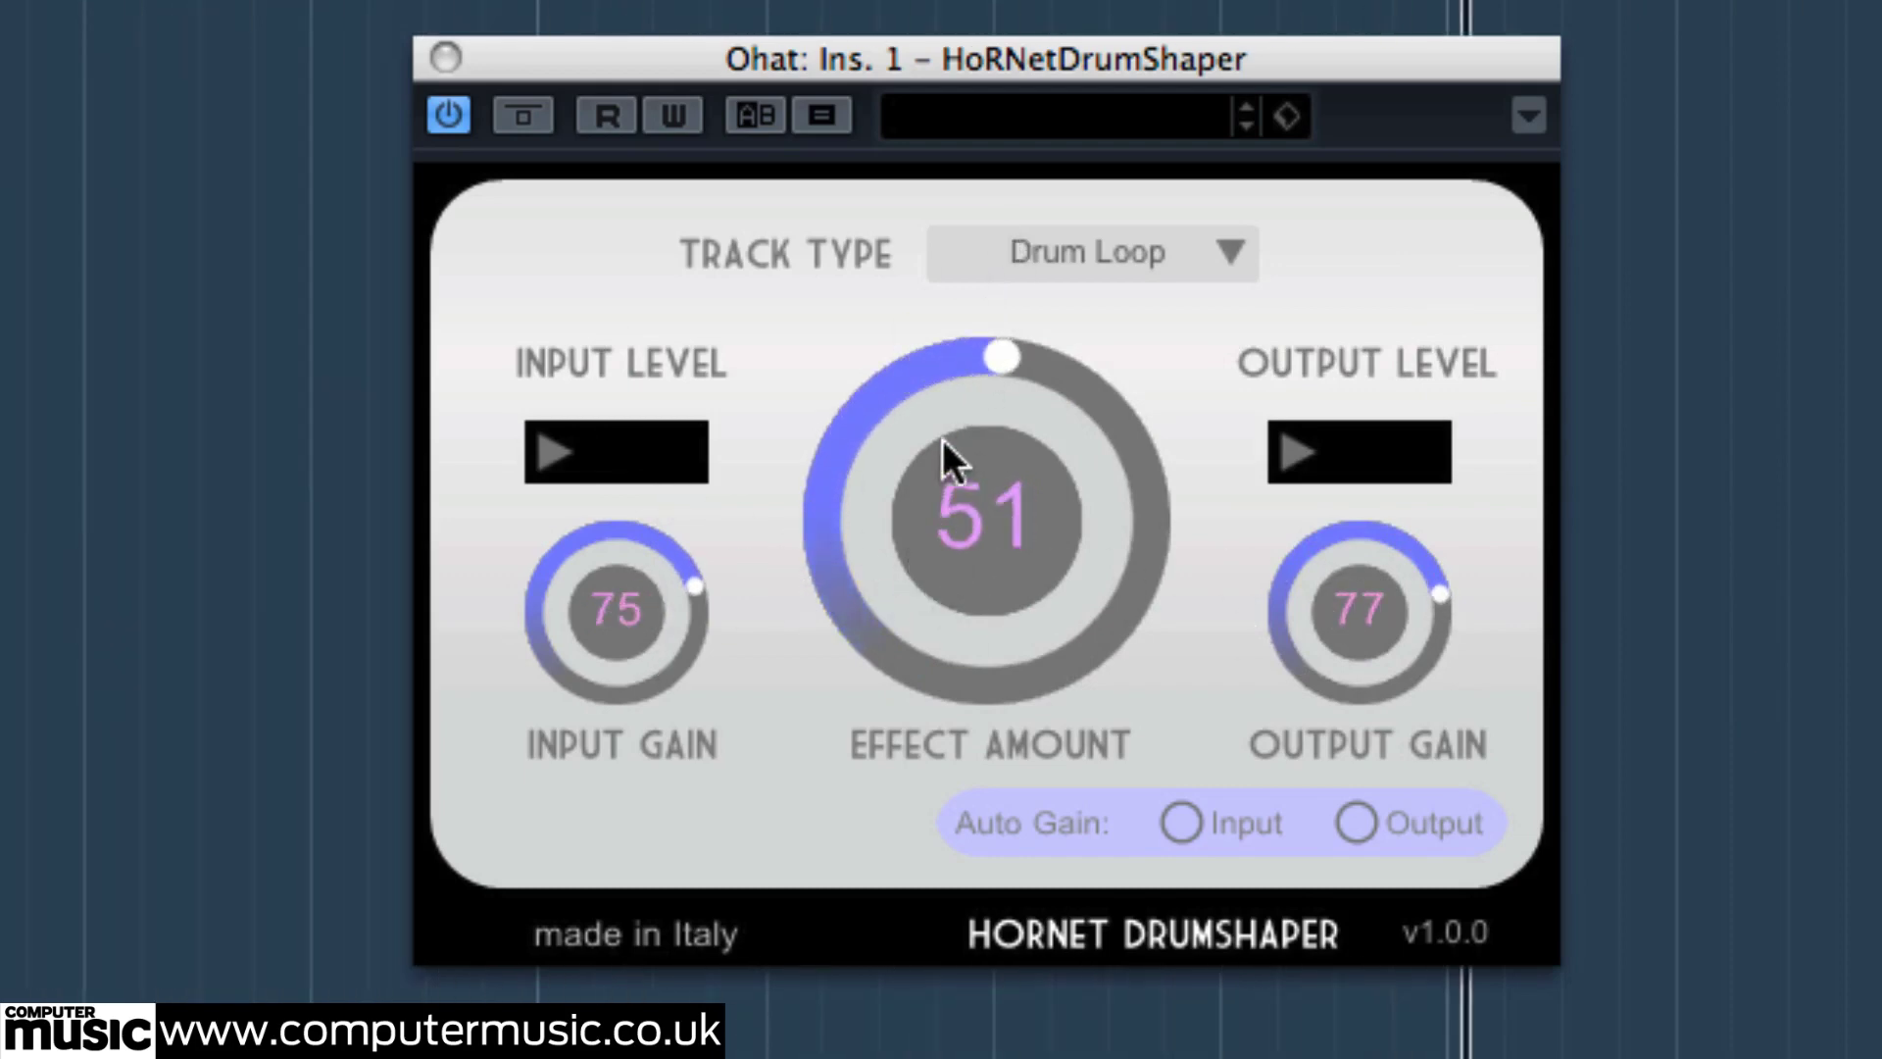
drag(943, 439, 945, 417)
drag(642, 603, 687, 490)
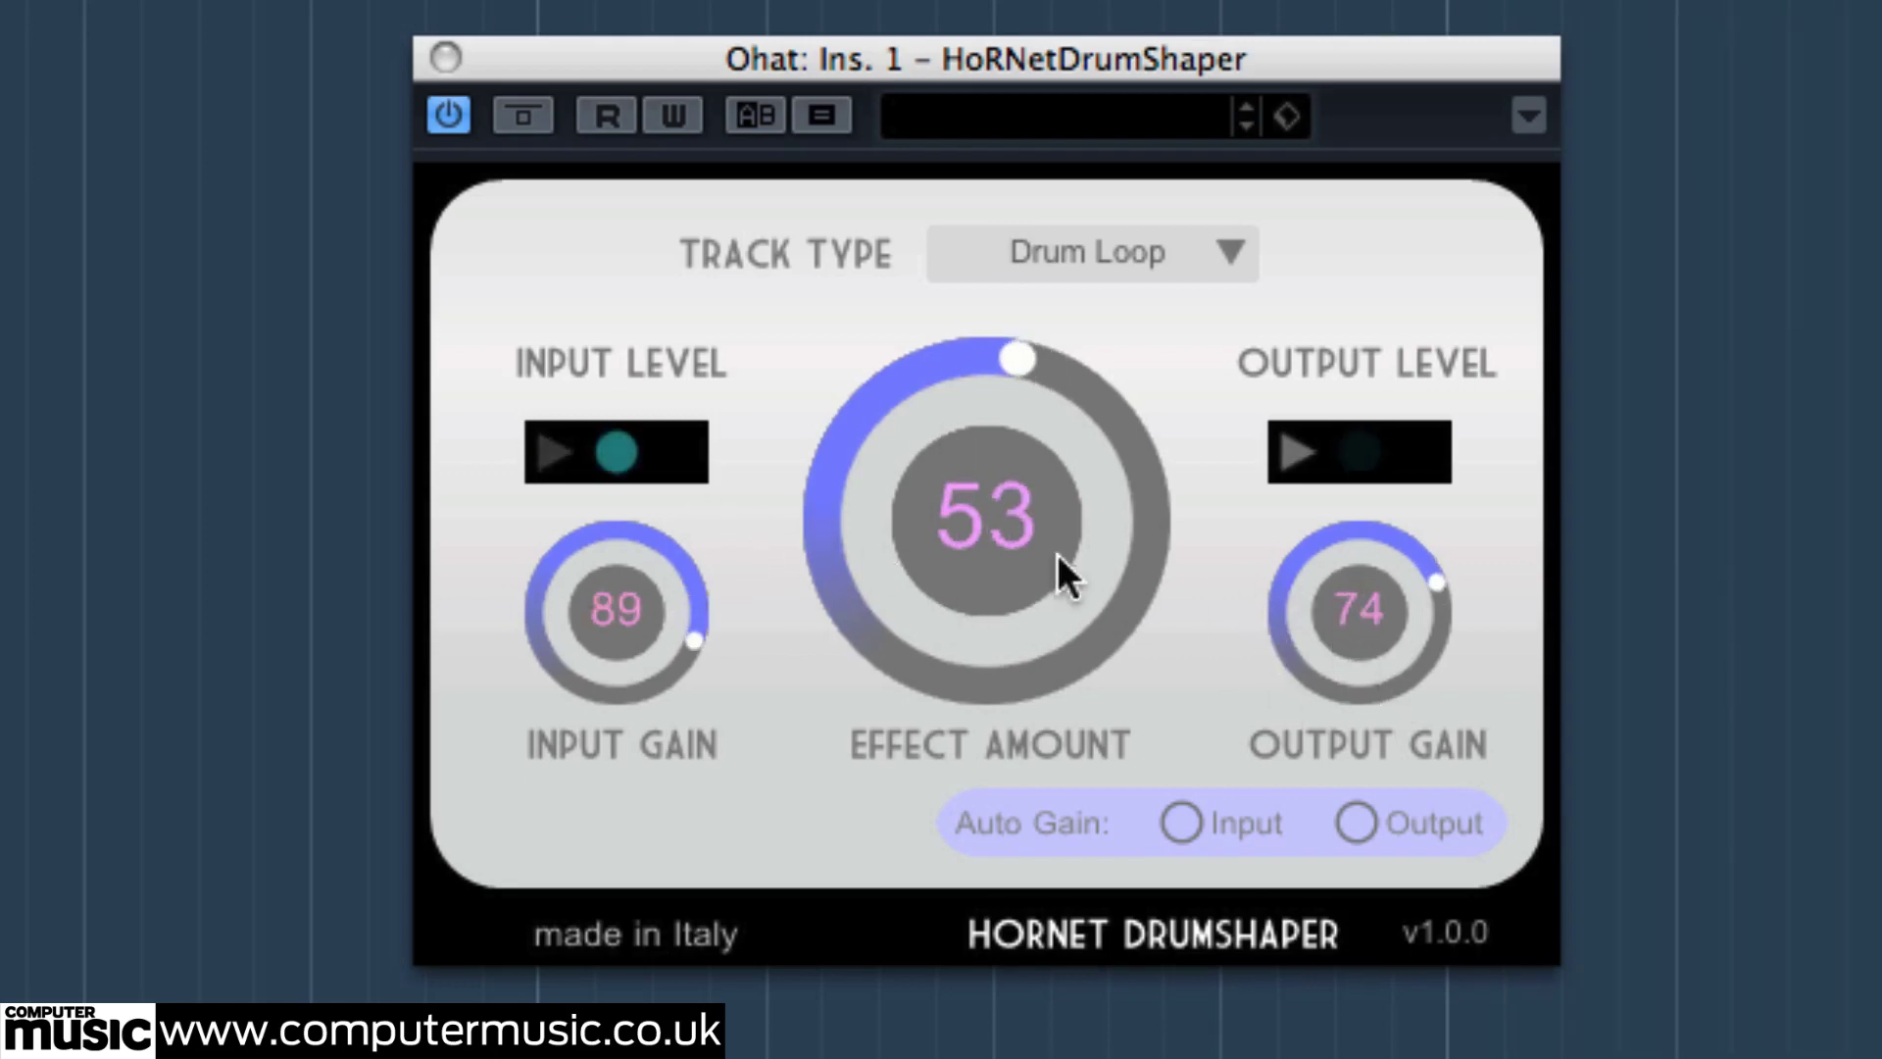
drag(1063, 364, 1063, 357)
drag(680, 618, 683, 588)
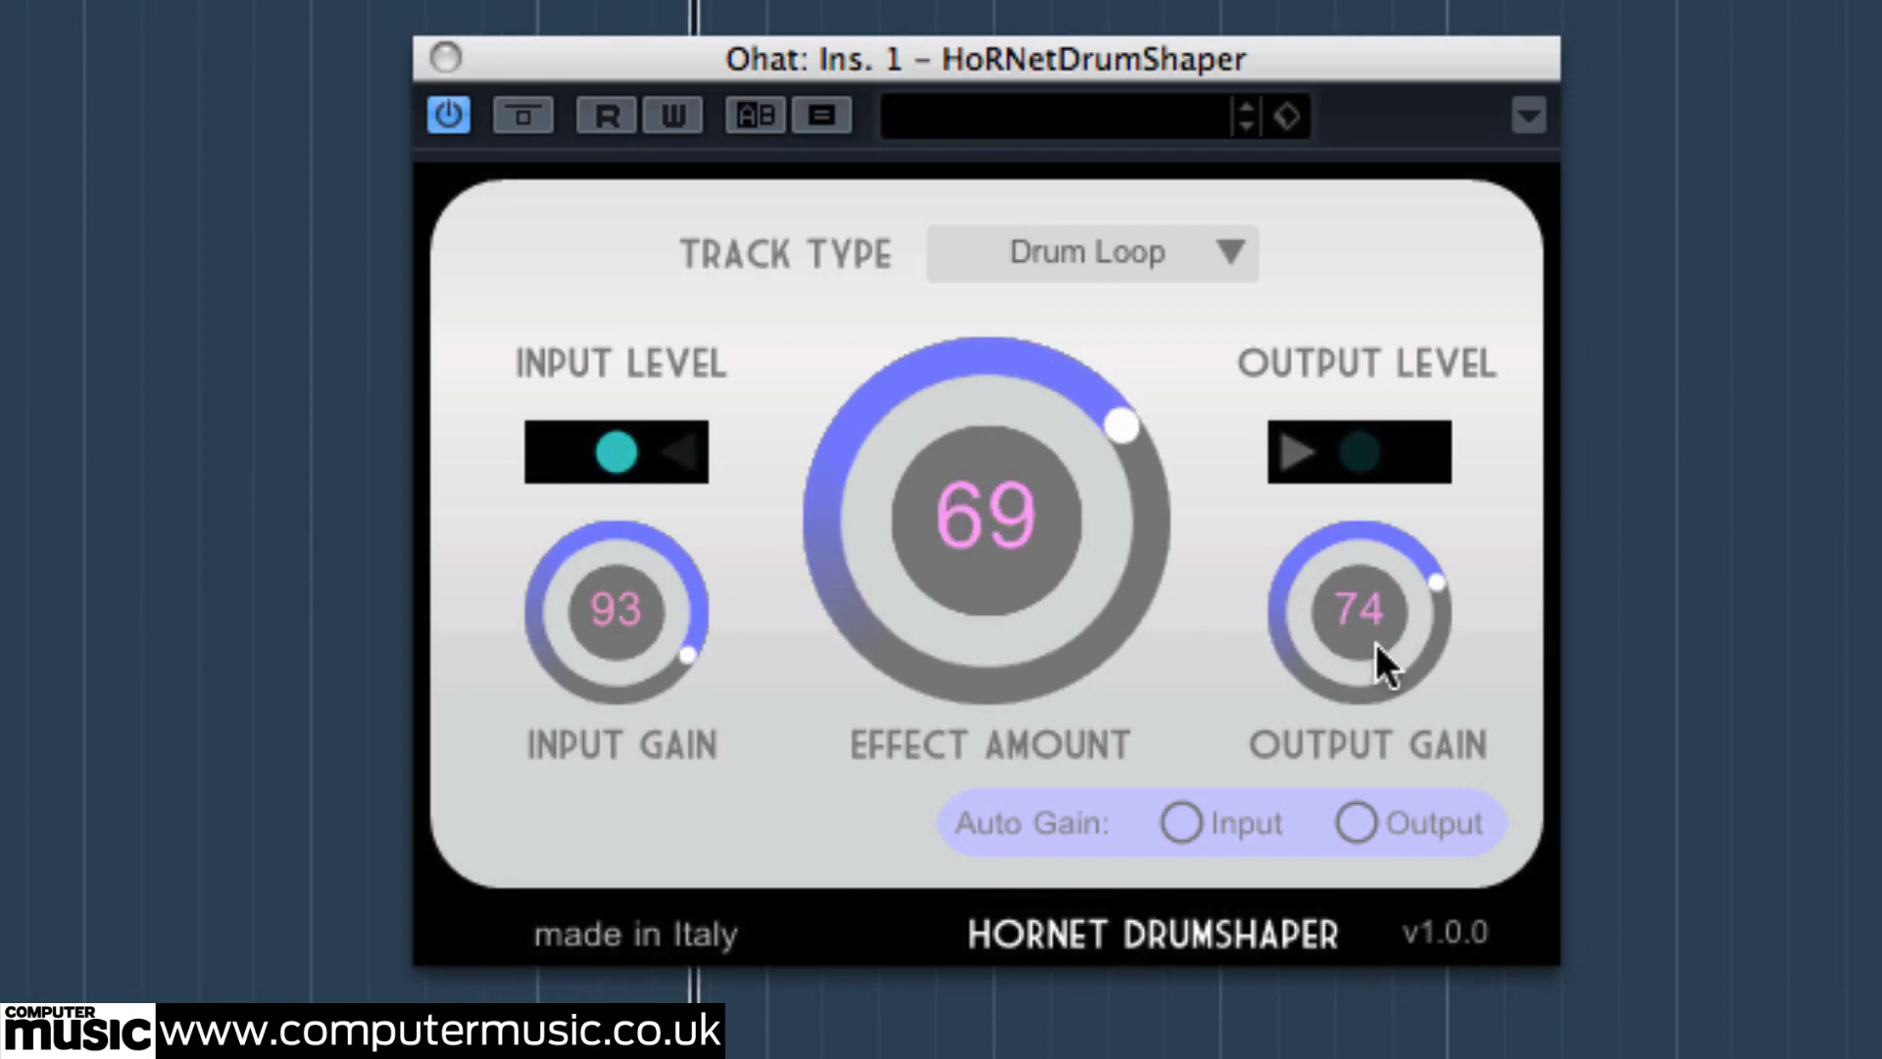
drag(1353, 563, 1127, 642)
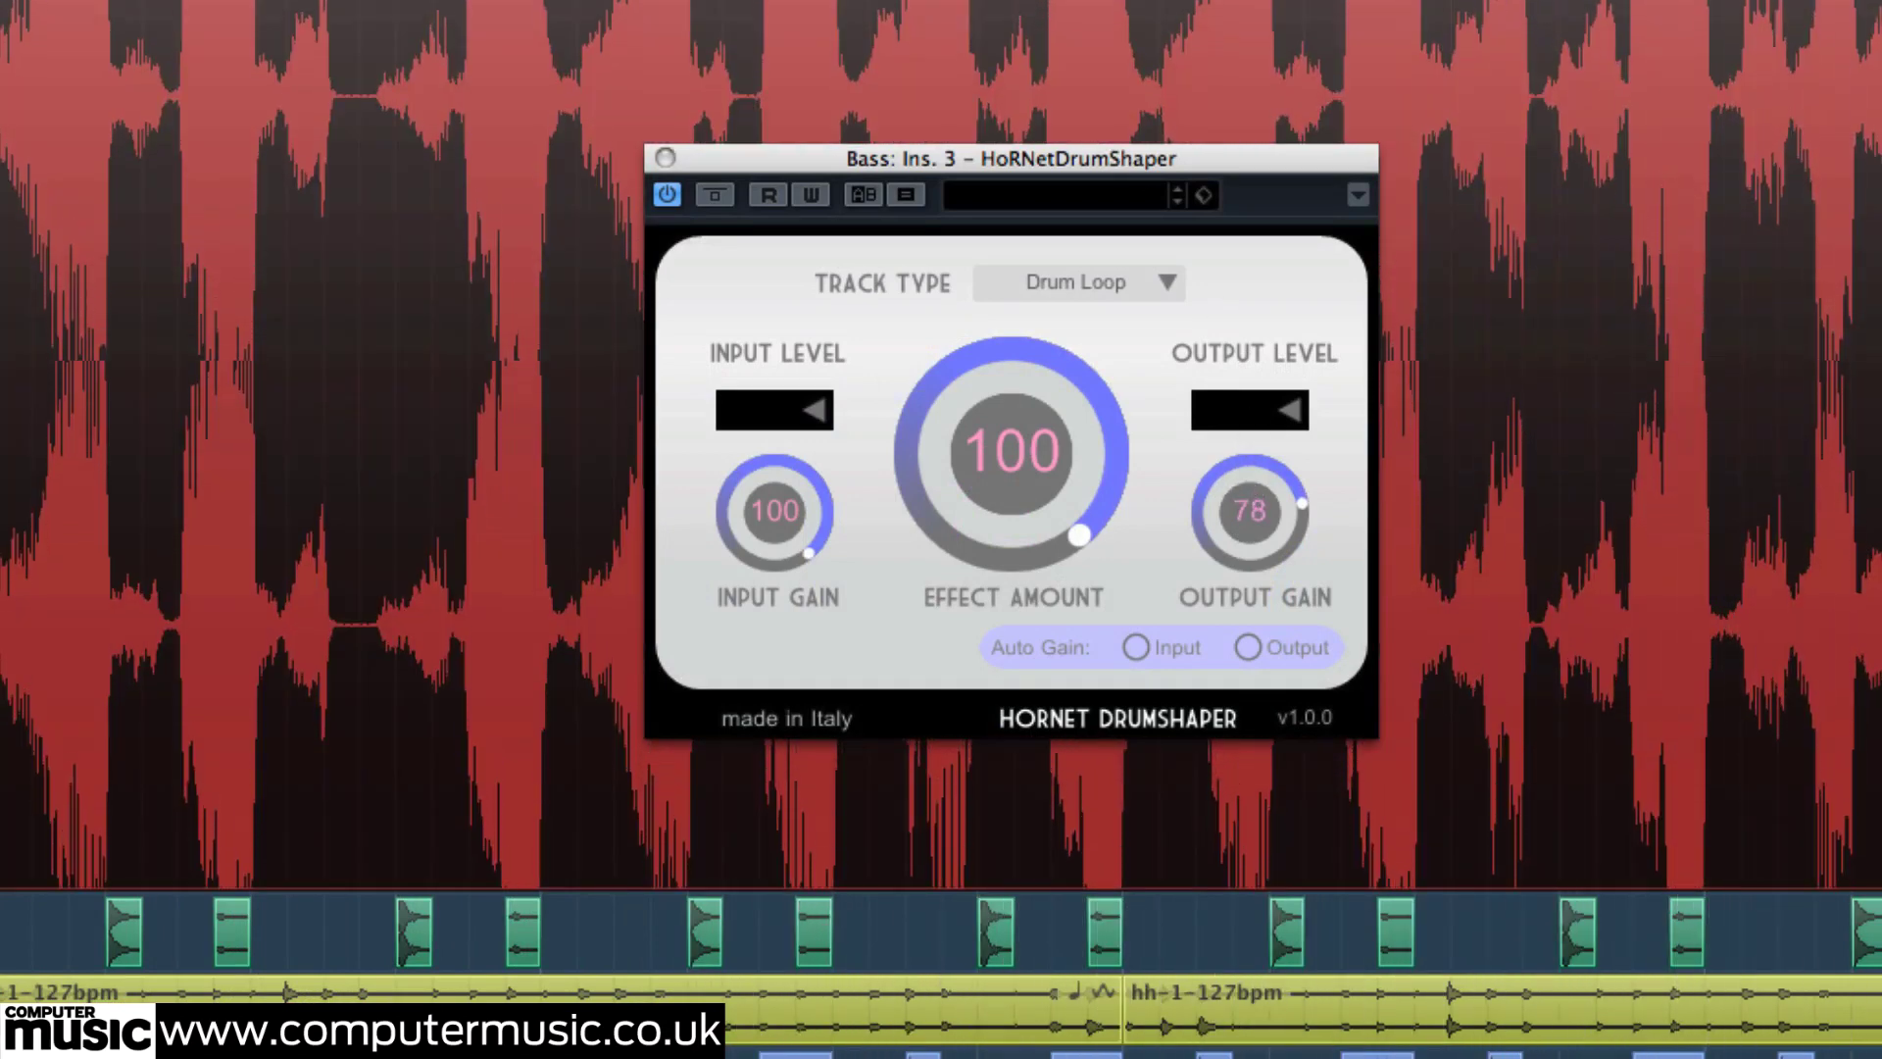
Lower the input gain of the Bass track's DrumShaper and set its output gain to 87 during playback.
mouse_move(1254, 537)
mouse_down()
mouse_move(1257, 561)
mouse_move(1090, 487)
mouse_move(1229, 422)
mouse_move(1248, 538)
mouse_move(1274, 509)
mouse_up()
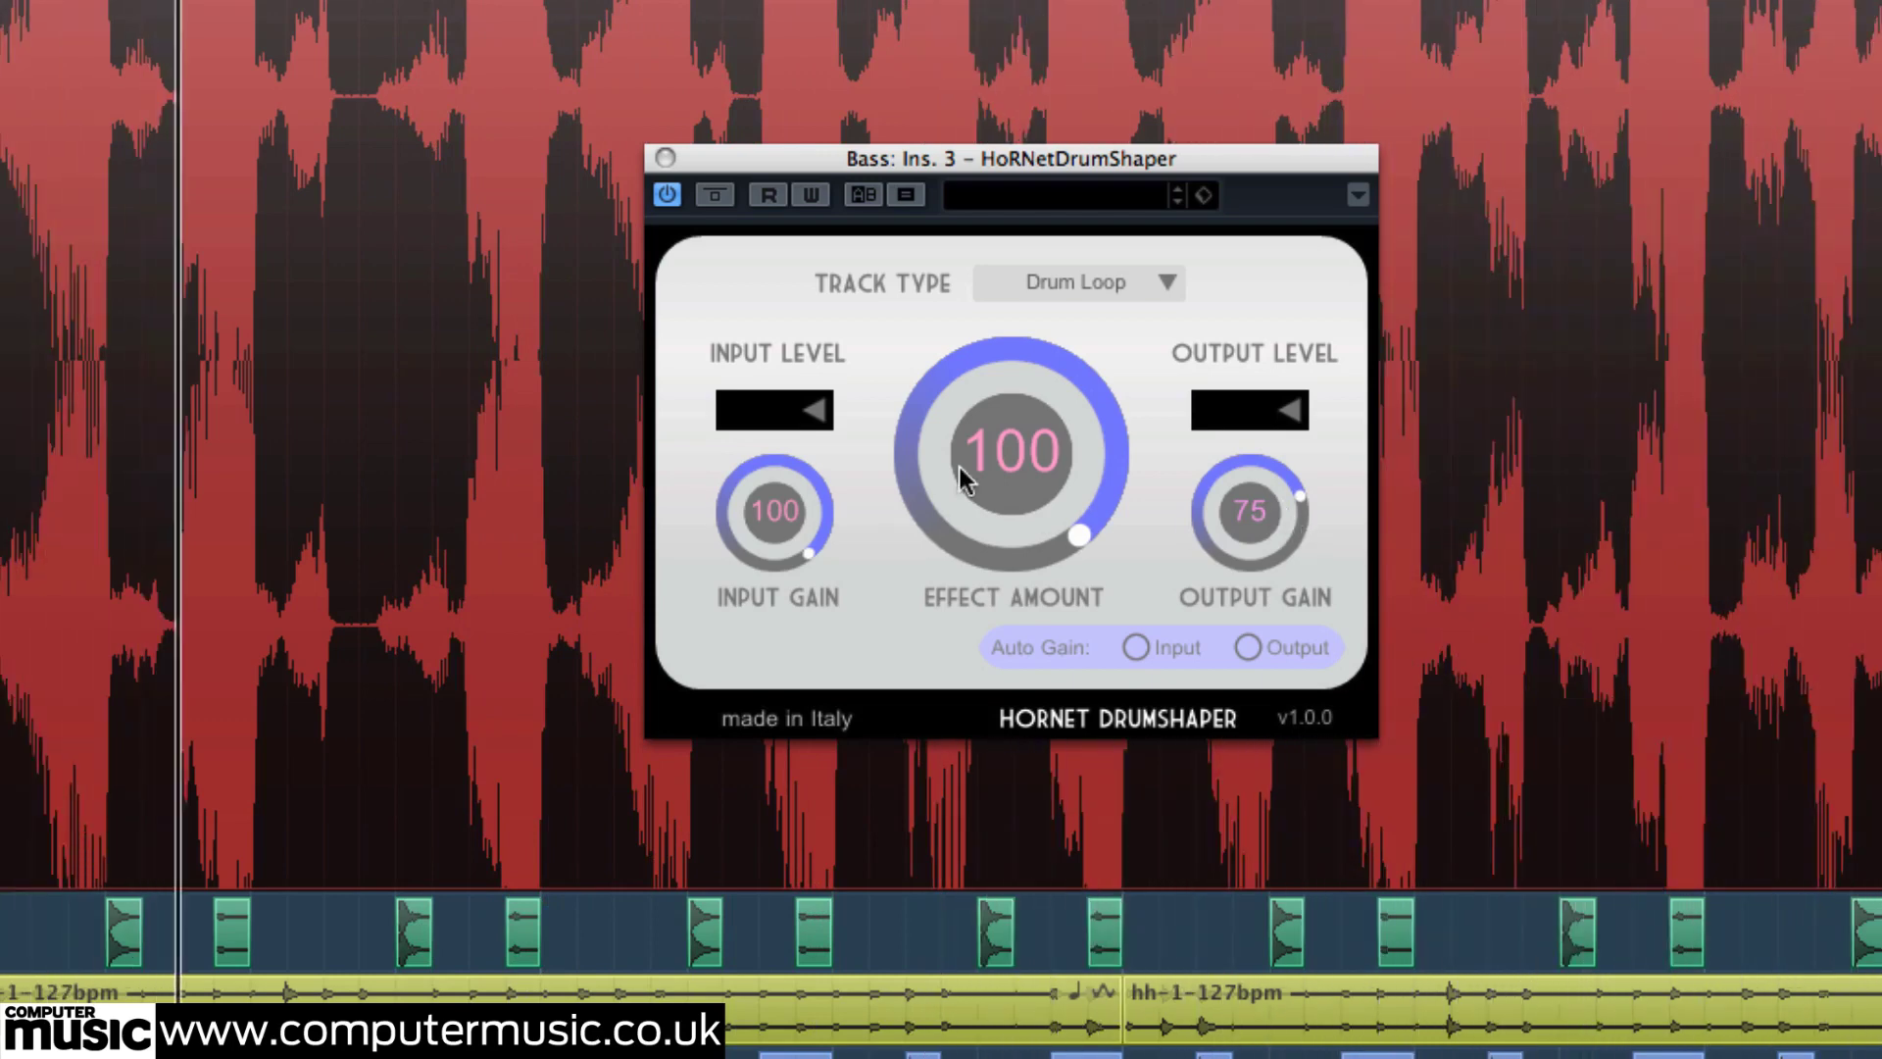
drag(775, 512, 780, 566)
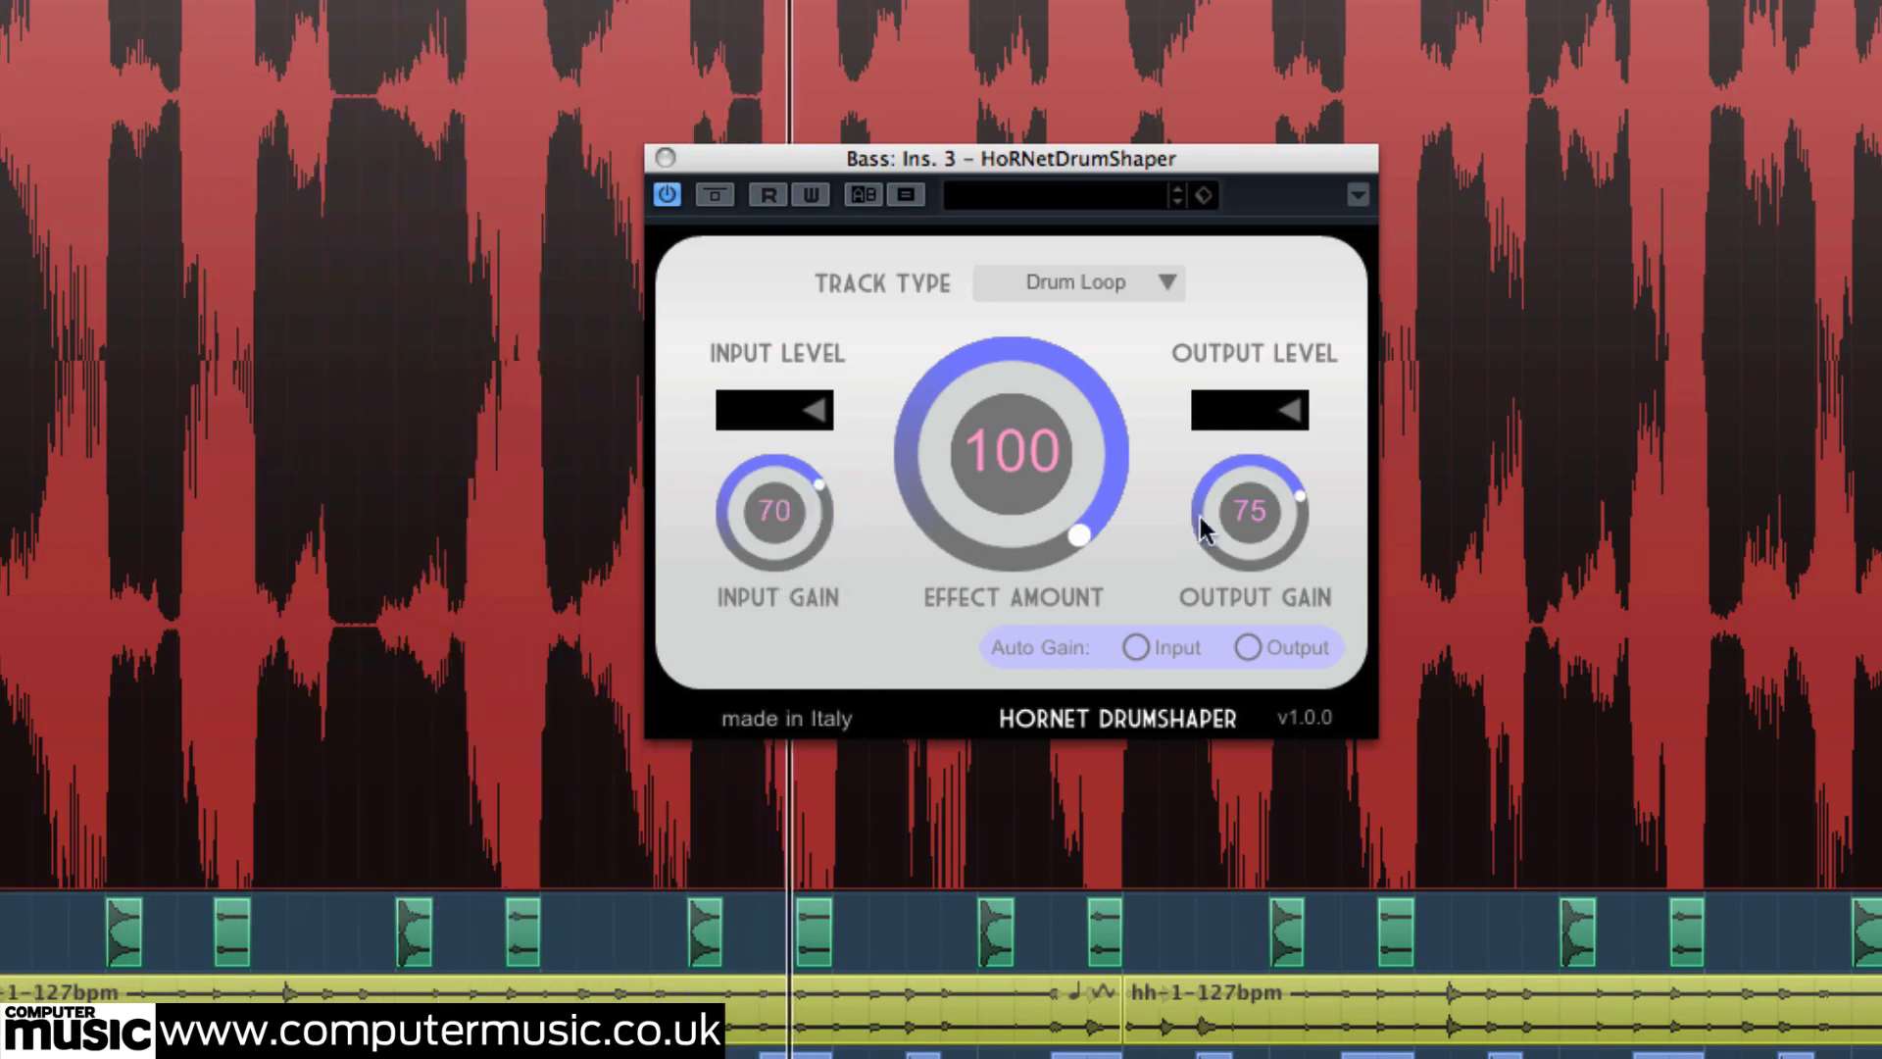
drag(1233, 510, 1248, 450)
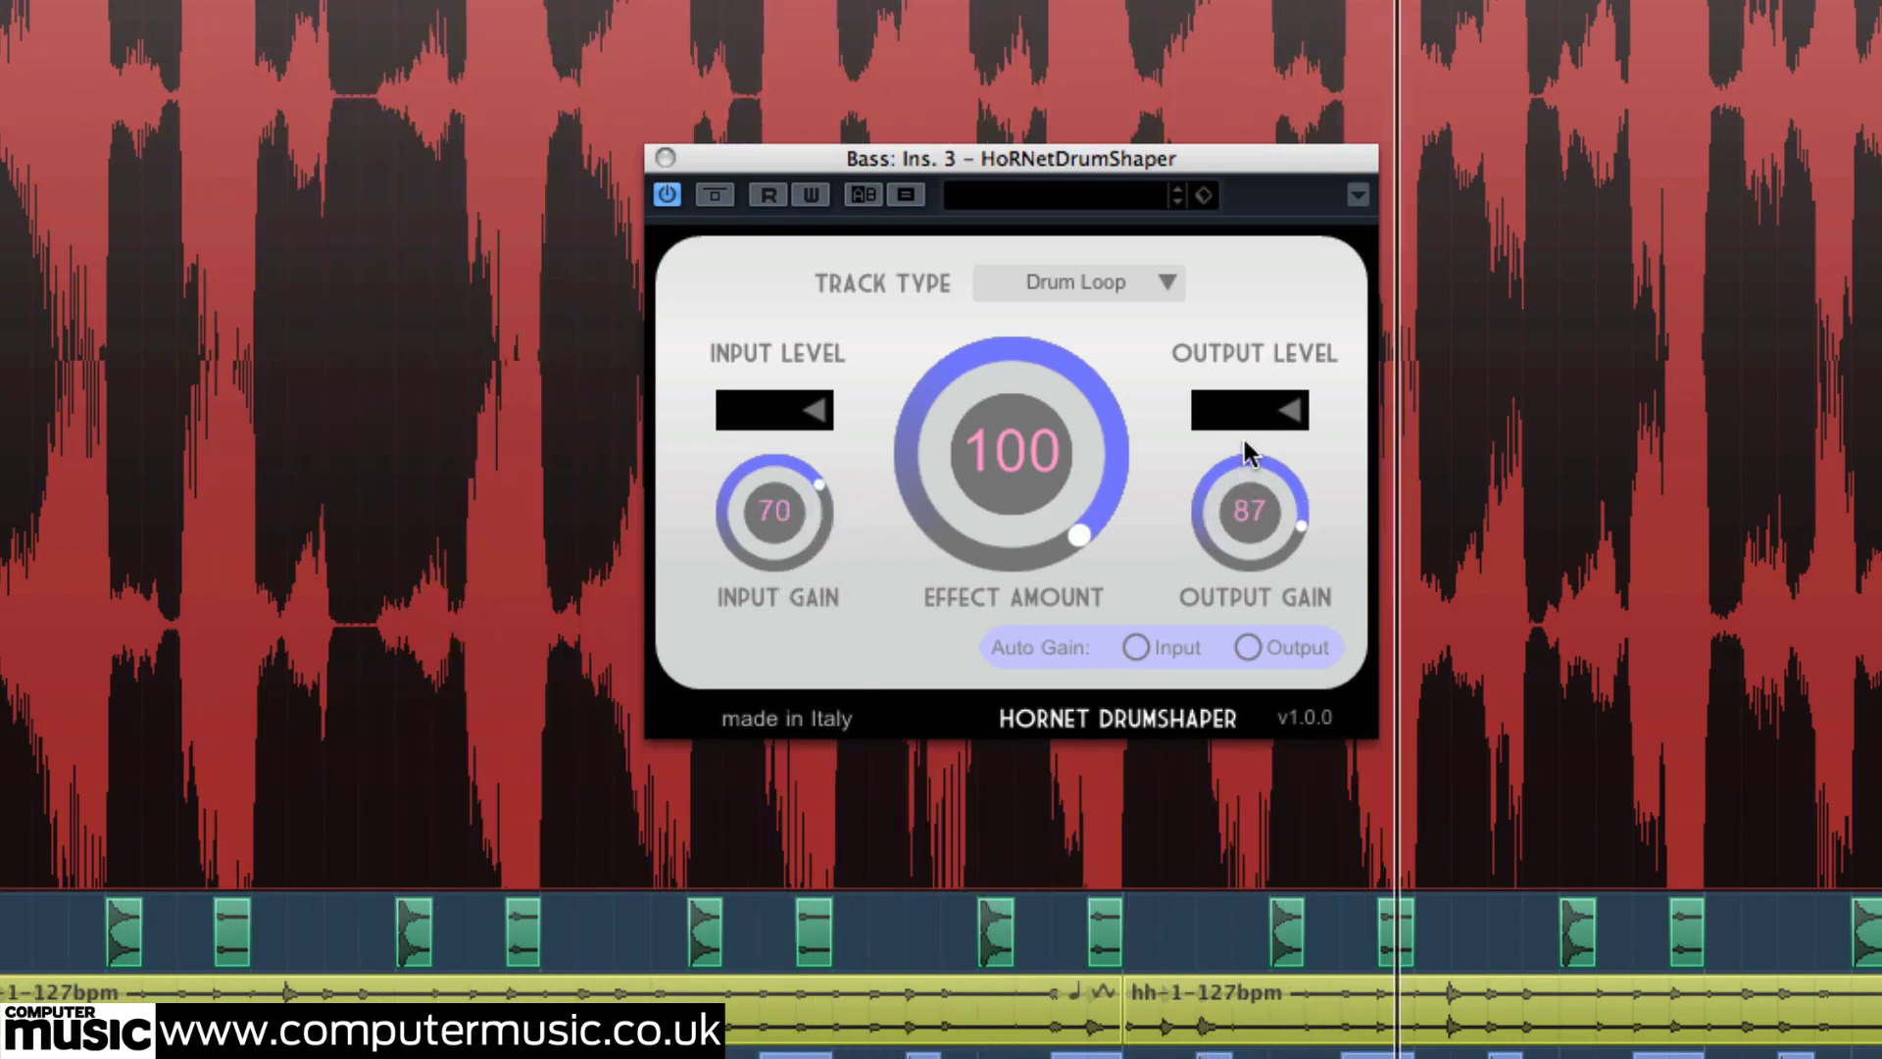
drag(777, 538, 781, 552)
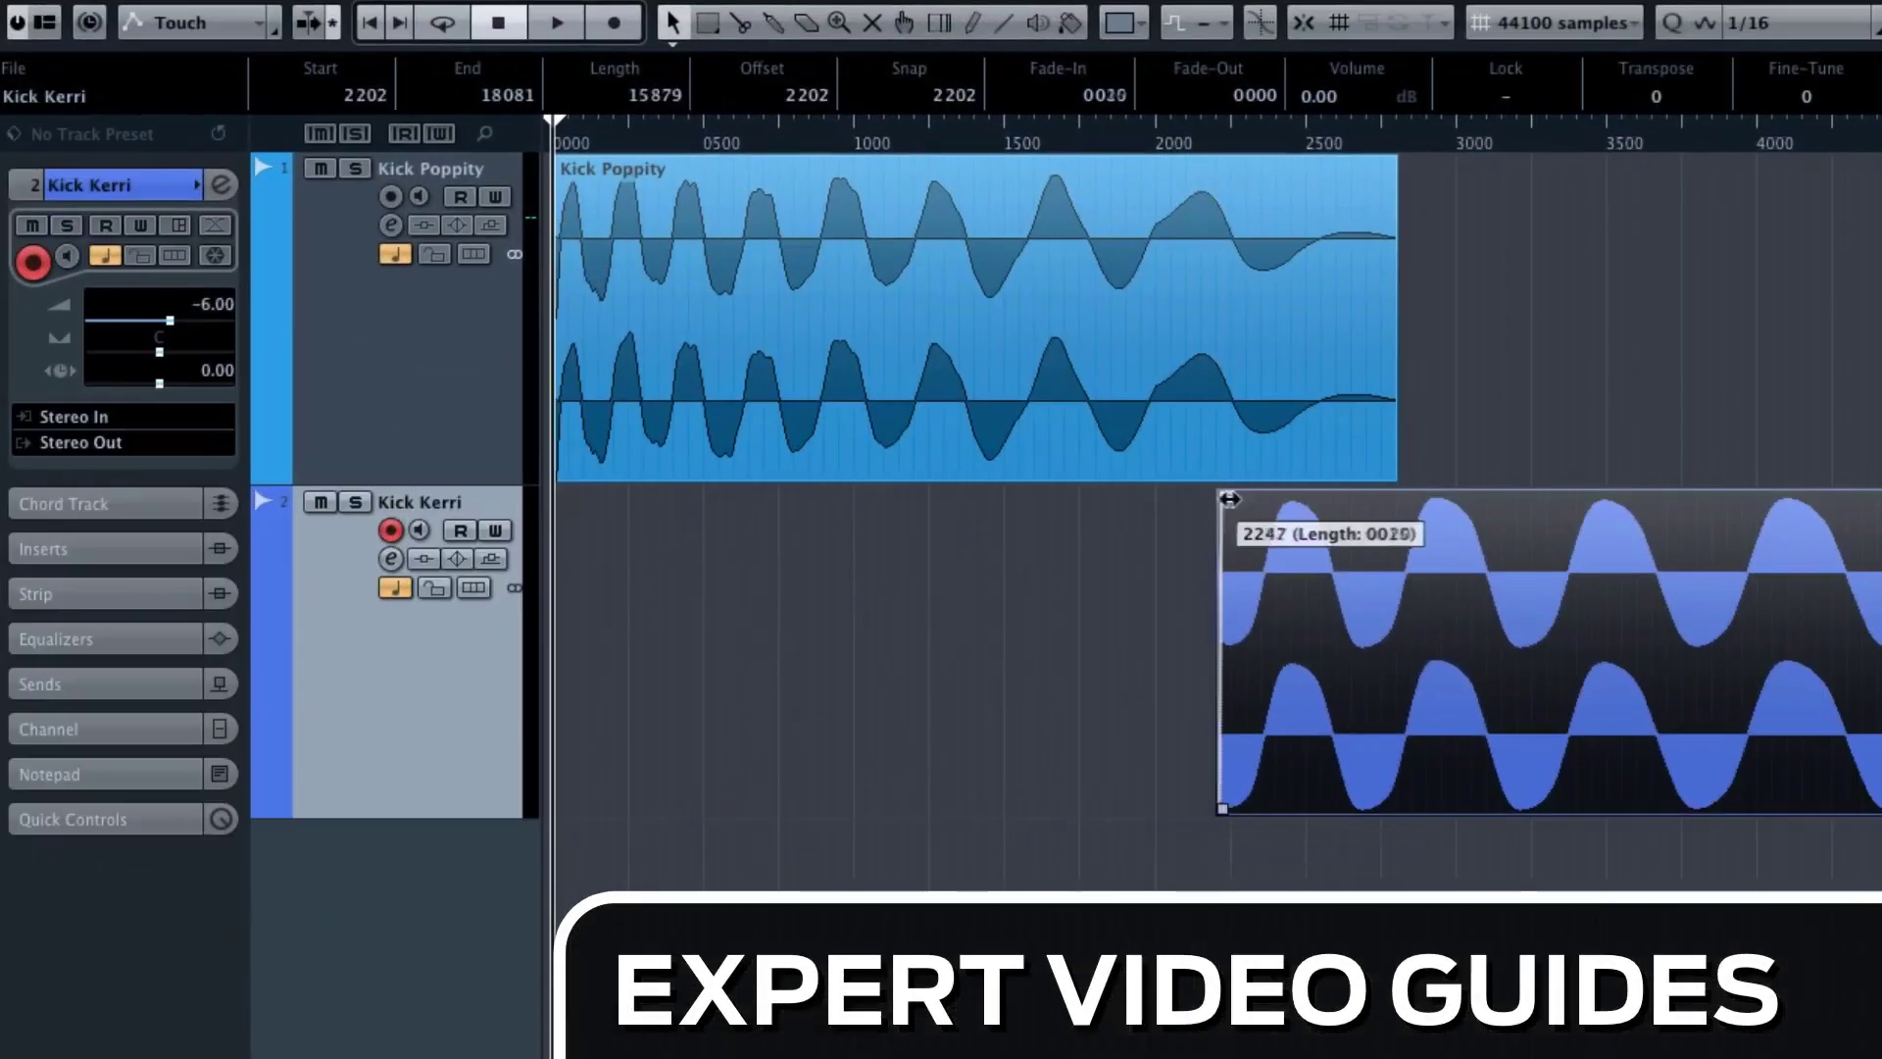
Add a fade-in 0444 samples long to the start of the Kick Kerri clip.
drag(1230, 499, 1352, 496)
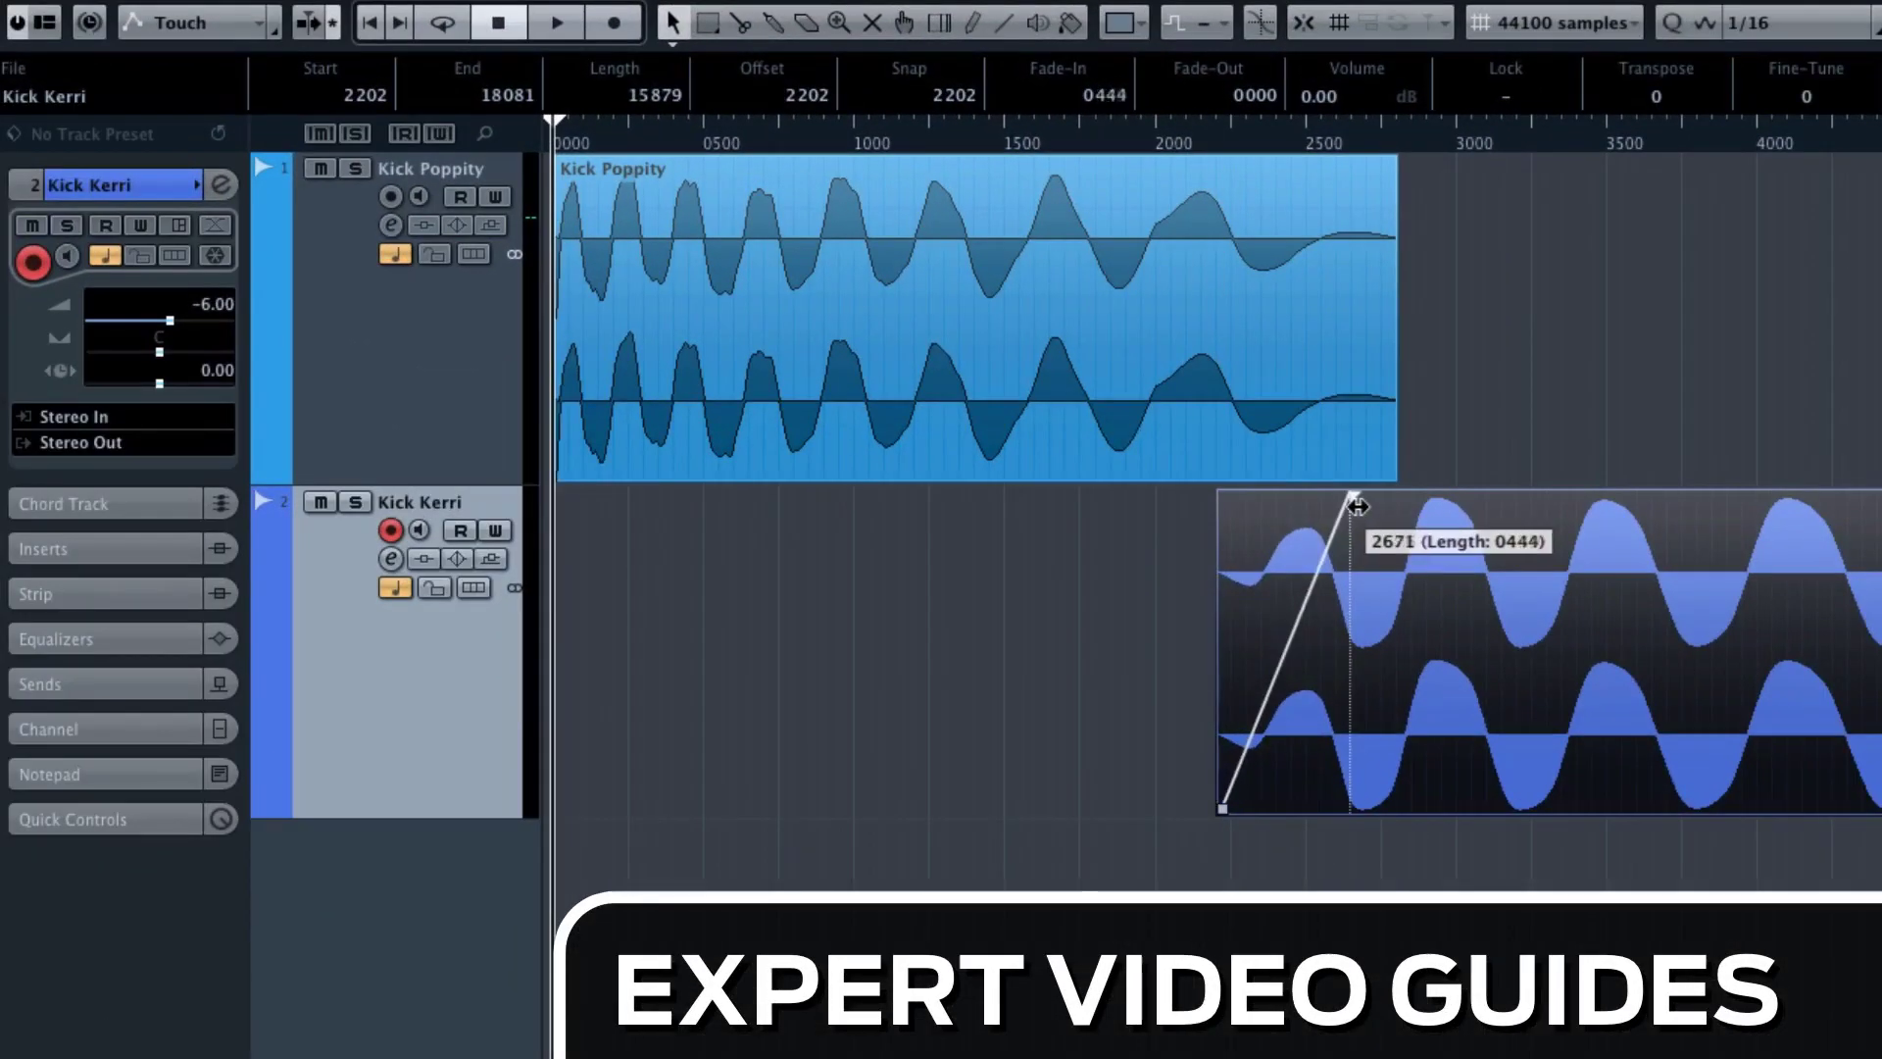